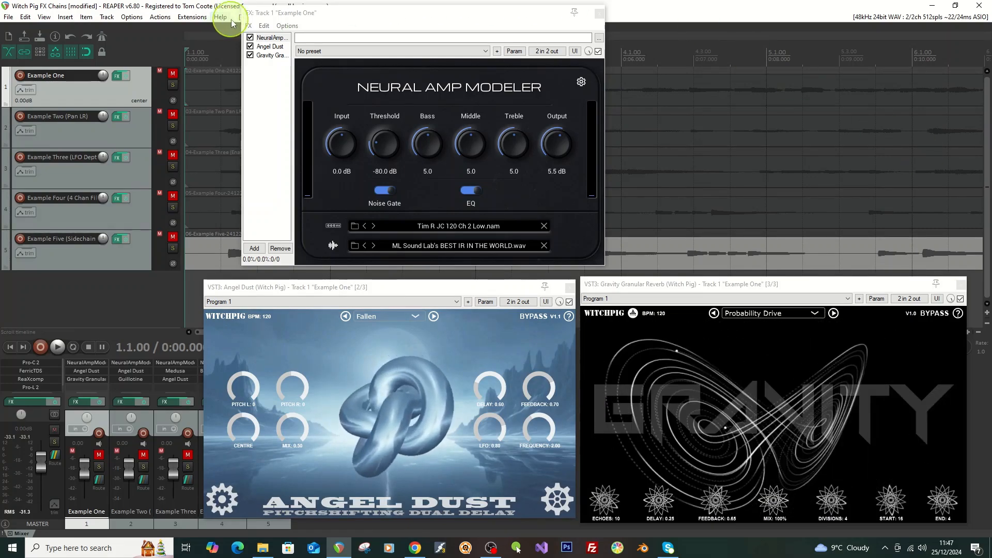
- Examine the commands for saving and adding FX chains in the Example One track's FX window
left_click(248, 12)
left_click(248, 25)
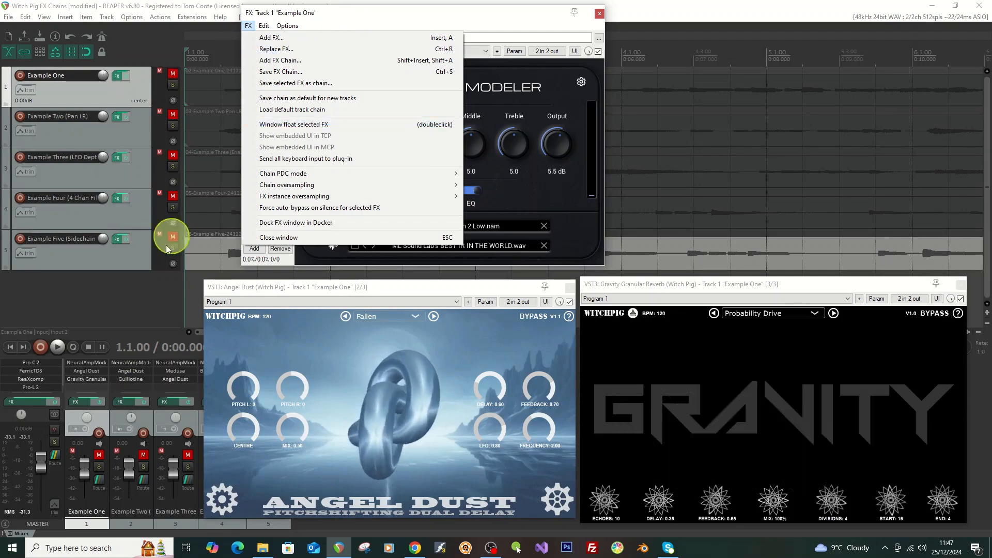
left_click(117, 291)
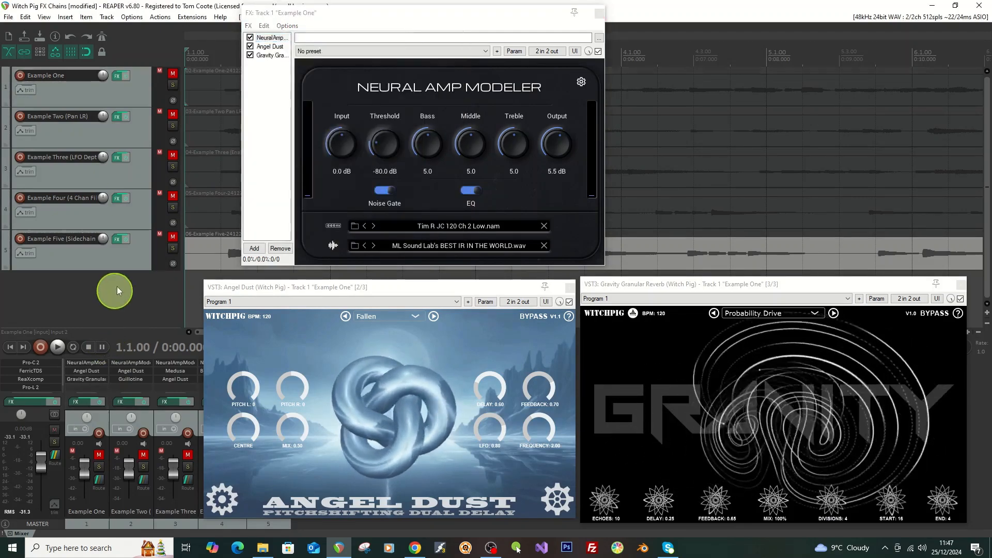
- Look through the saved FX chains available from the Example One track's effects list
right_click(115, 77)
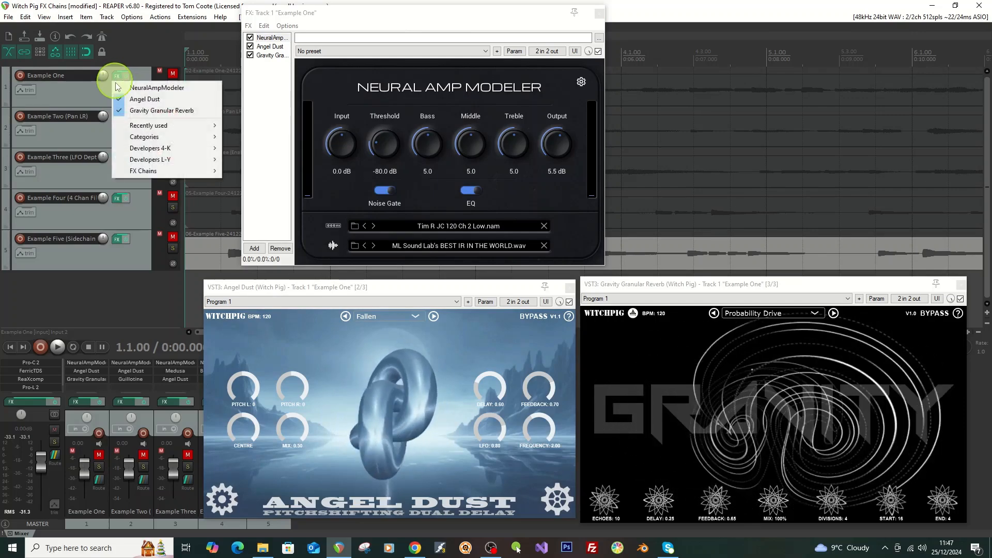
mouse_move(147, 172)
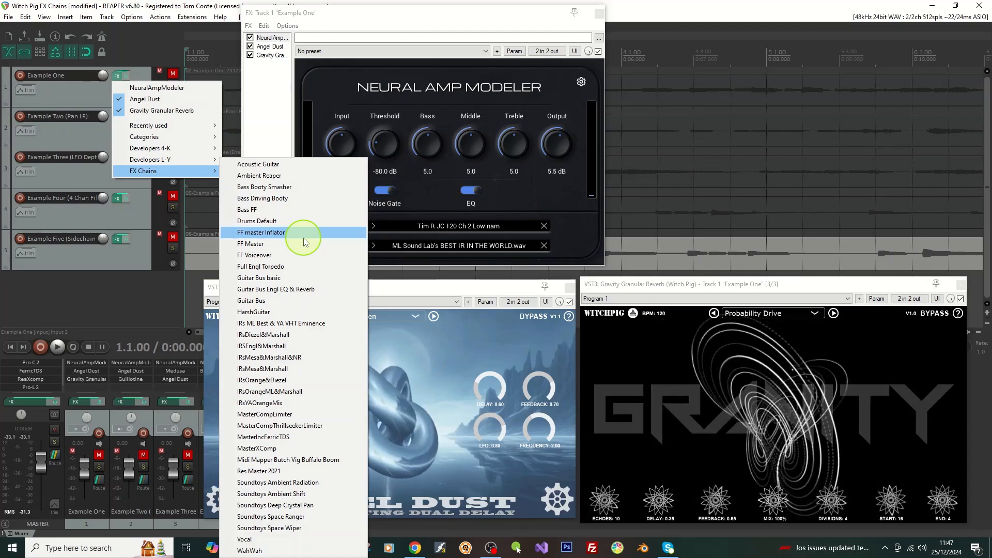
left_click(117, 299)
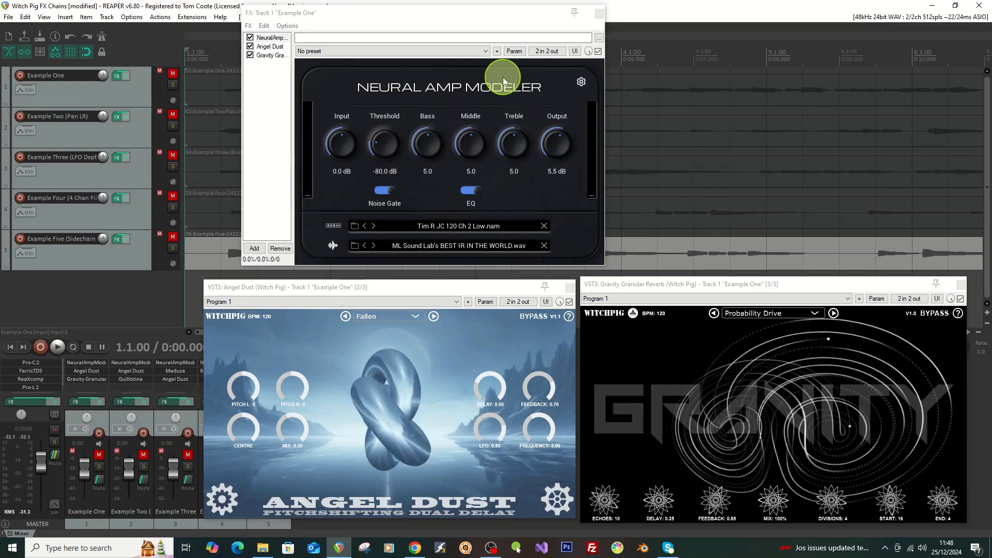
- Switch to Chrome and view the Neural Amp Modeler site and ToneHunt's Roland Jazz Chorus and Fender Twin Pack pages
mouse_move(417, 546)
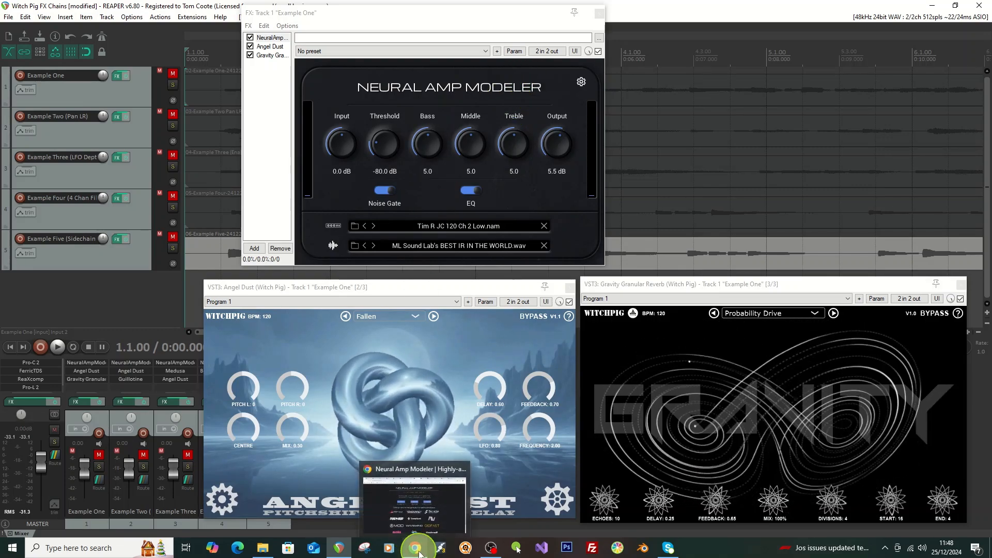
left_click(417, 551)
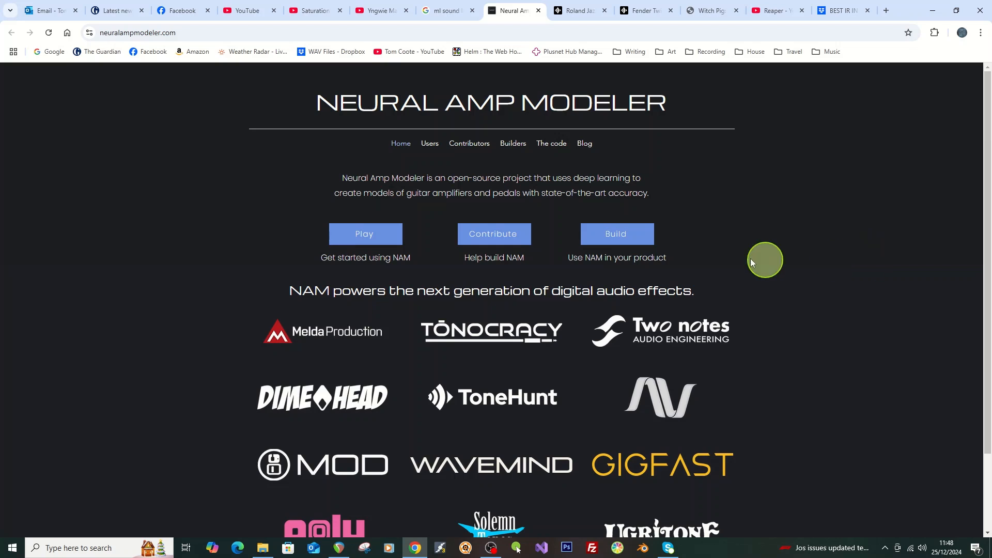
left_click(581, 12)
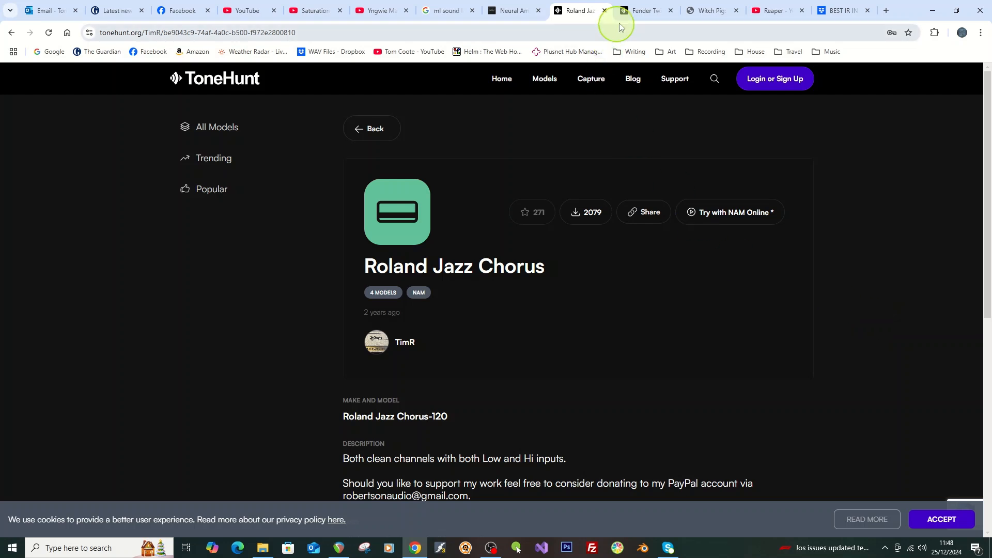
left_click(637, 10)
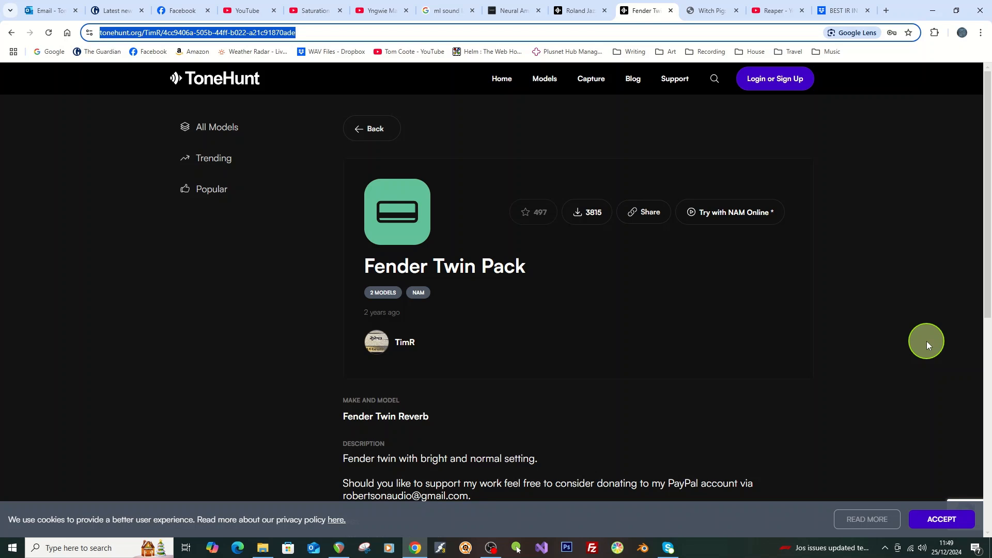
- Bring up the Witch Pig website in Chrome and look through the free plugins and instruments on its first home page
left_click(339, 546)
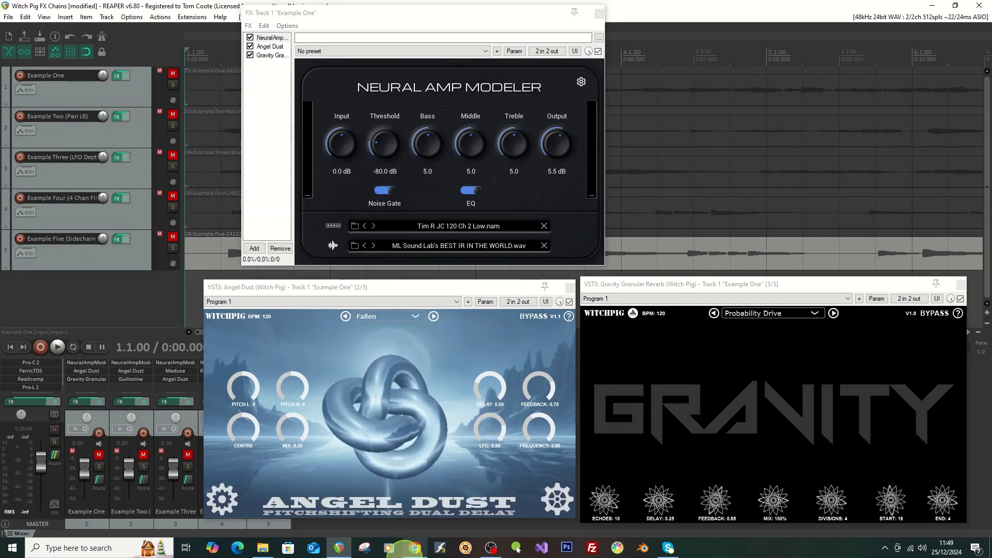
left_click(416, 552)
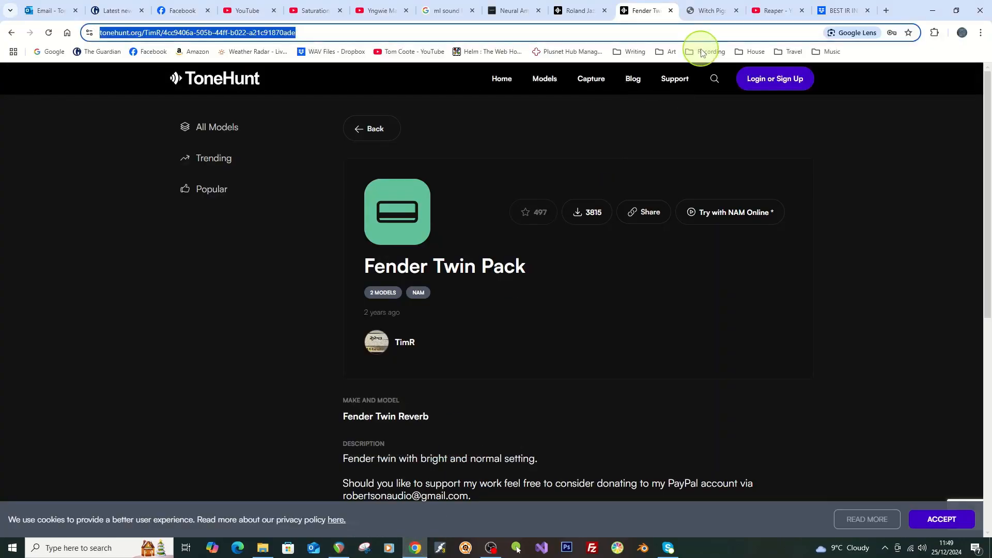
left_click(709, 12)
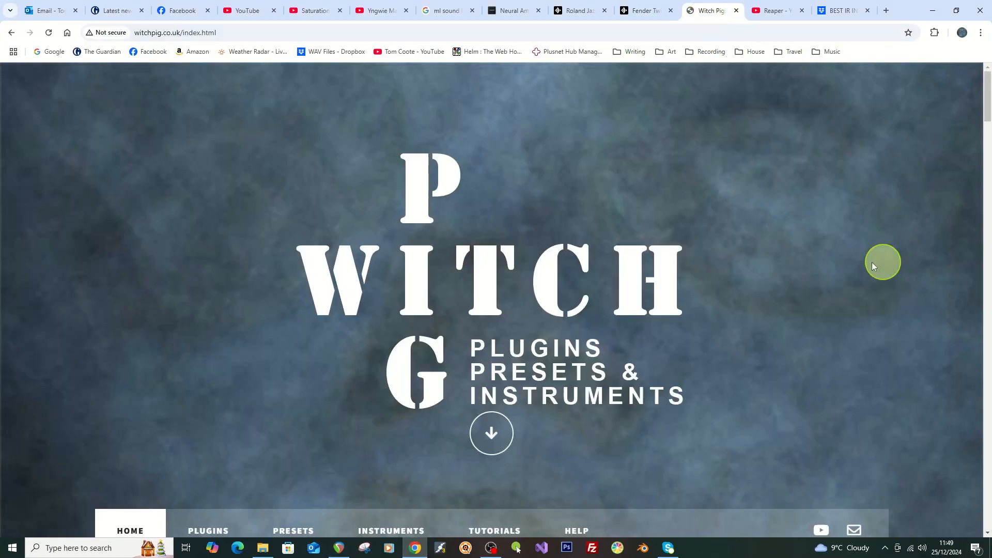
scroll(882, 212, "down", 1)
scroll(943, 197, "down", 3)
scroll(951, 187, "down", 2)
scroll(953, 186, "down", 3)
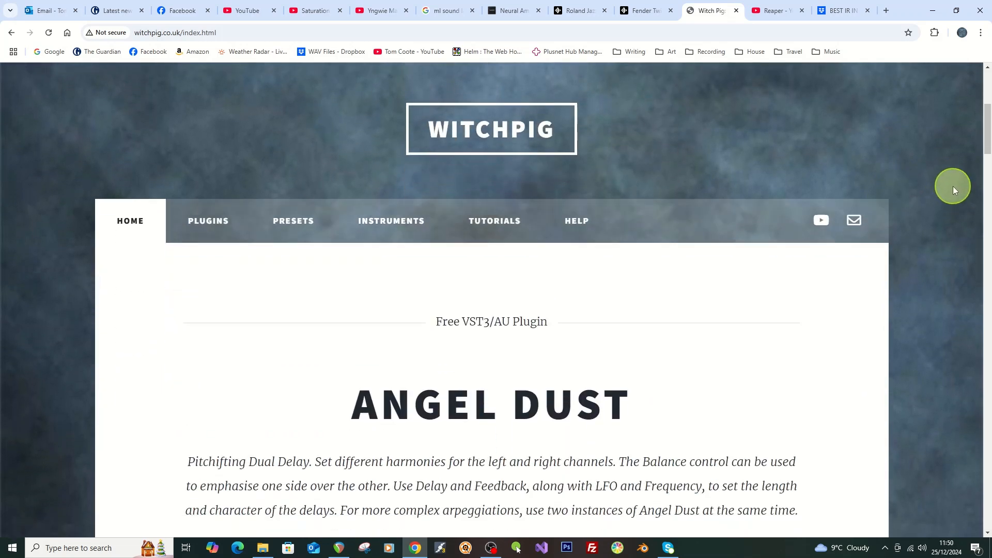
scroll(954, 187, "down", 2)
scroll(959, 188, "down", 15)
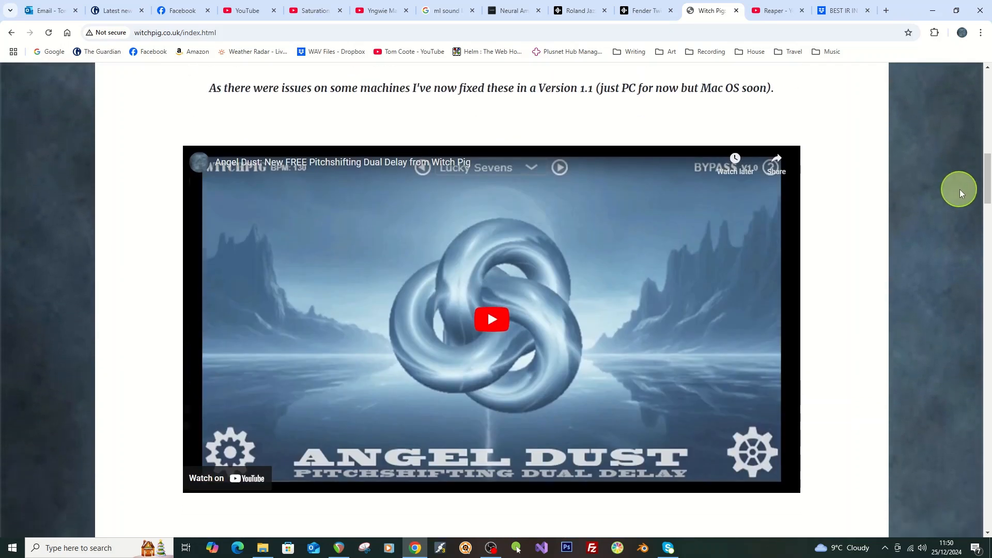
scroll(964, 188, "down", 3)
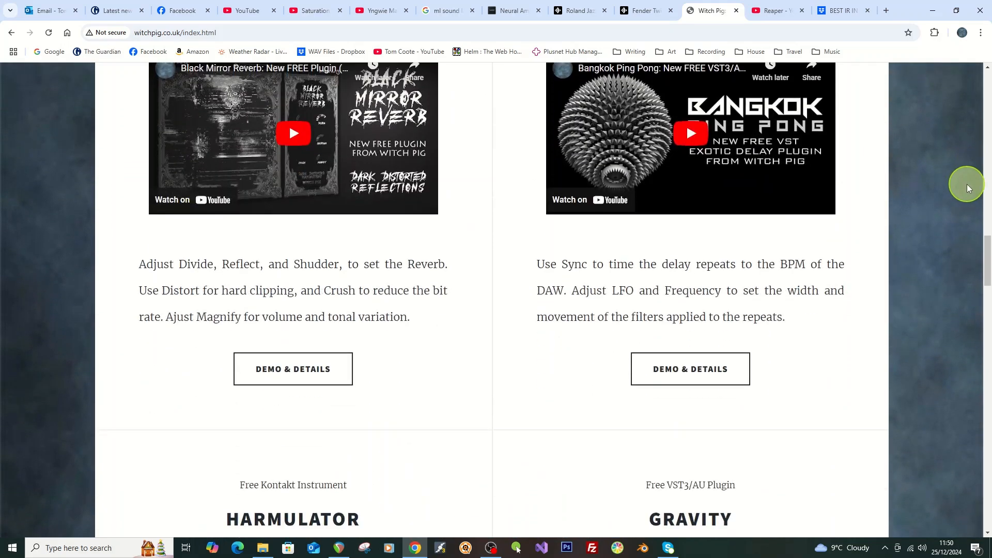
scroll(966, 184, "up", 3)
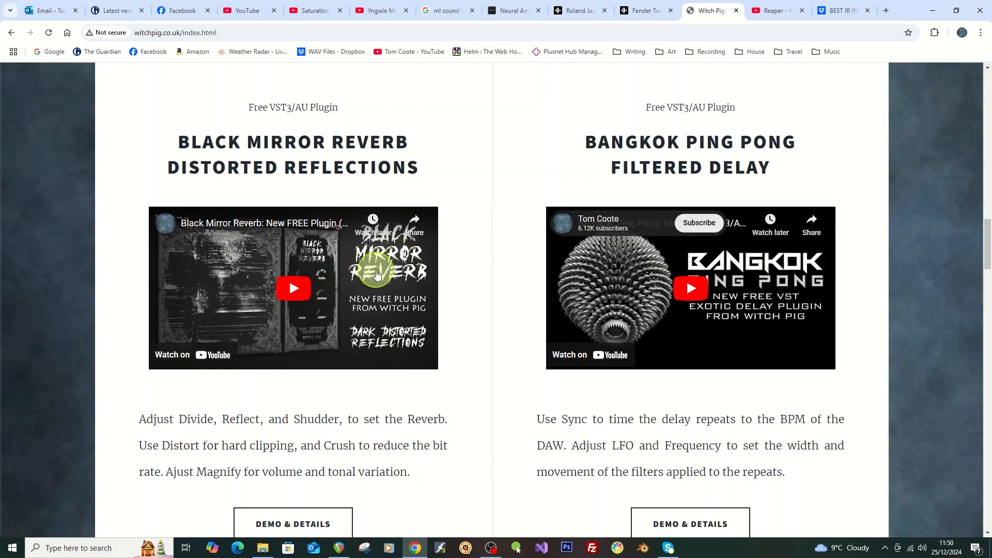
scroll(925, 228, "up", 5)
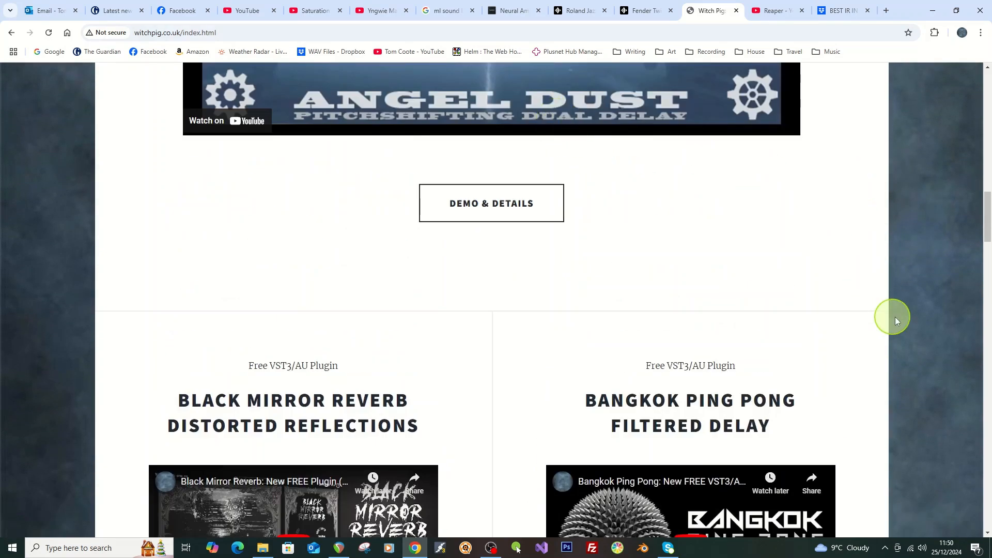
scroll(901, 305, "down", 5)
scroll(916, 285, "down", 9)
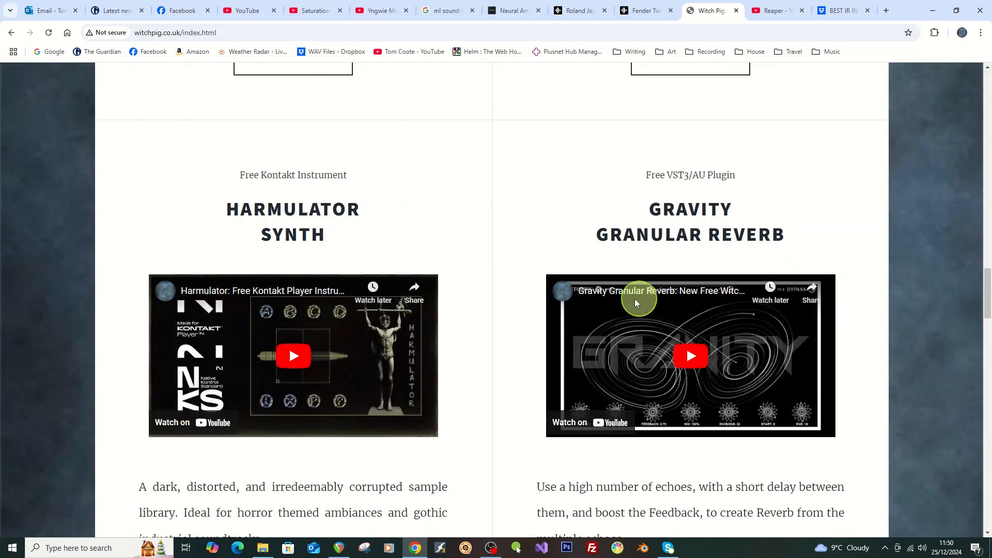
scroll(950, 233, "down", 12)
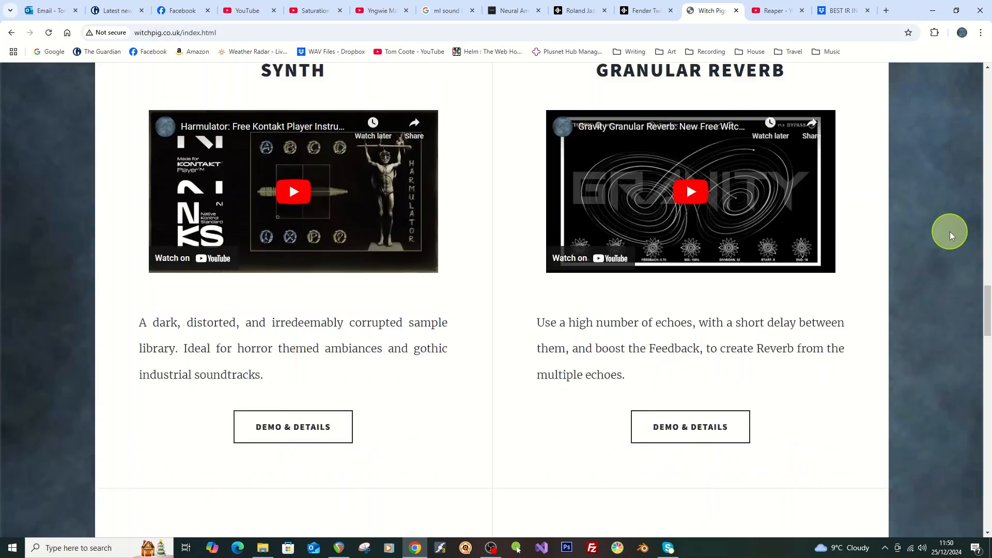
scroll(954, 237, "down", 10)
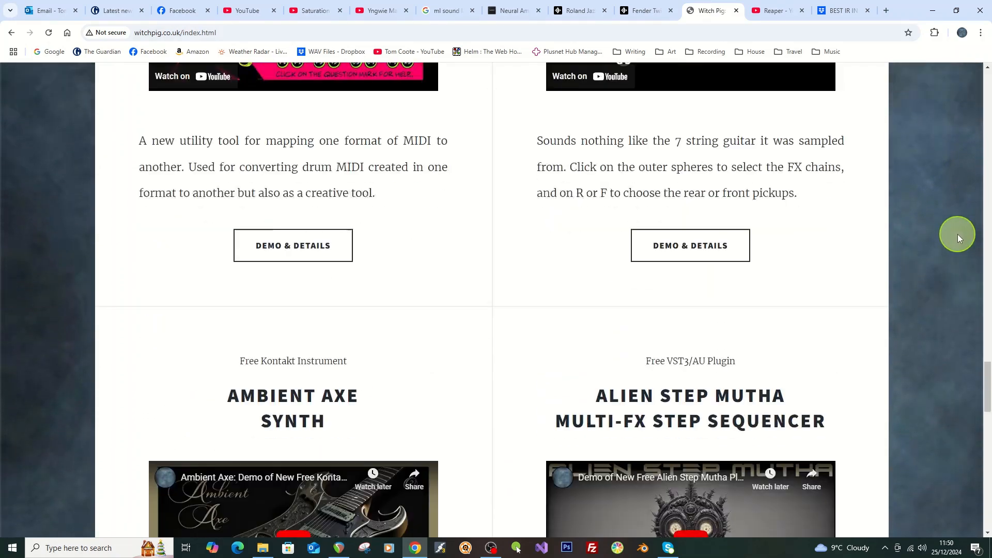
scroll(960, 238, "down", 15)
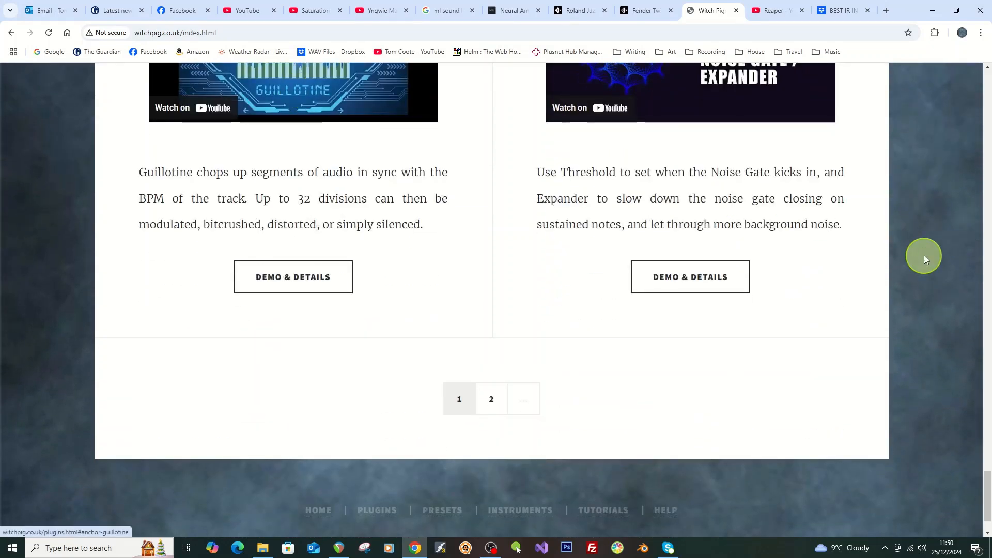
scroll(934, 245, "up", 4)
scroll(939, 253, "down", 5)
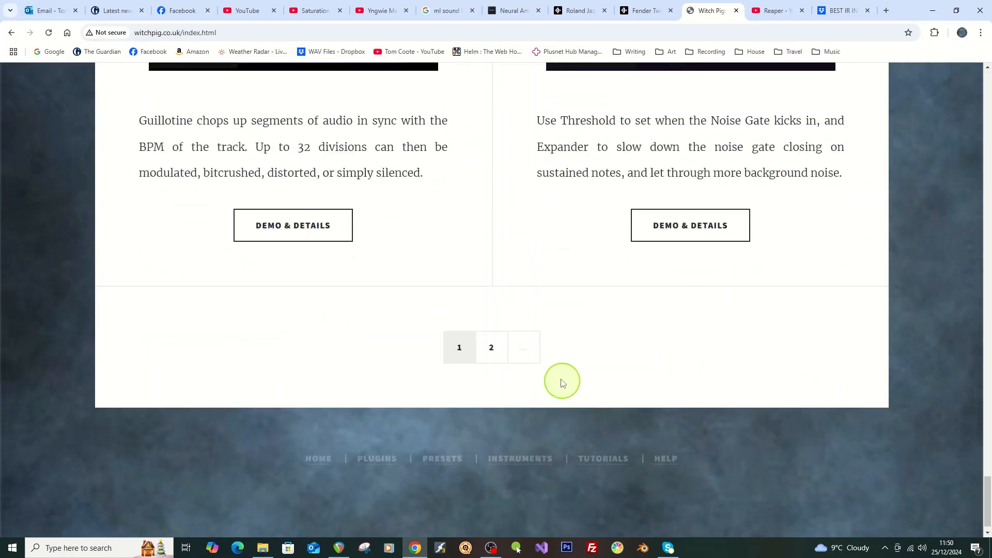
- Browse the second page of the Witch Pig home listing, from Seven String Synth and Medusa to the free presets
scroll(962, 324, "down", 2)
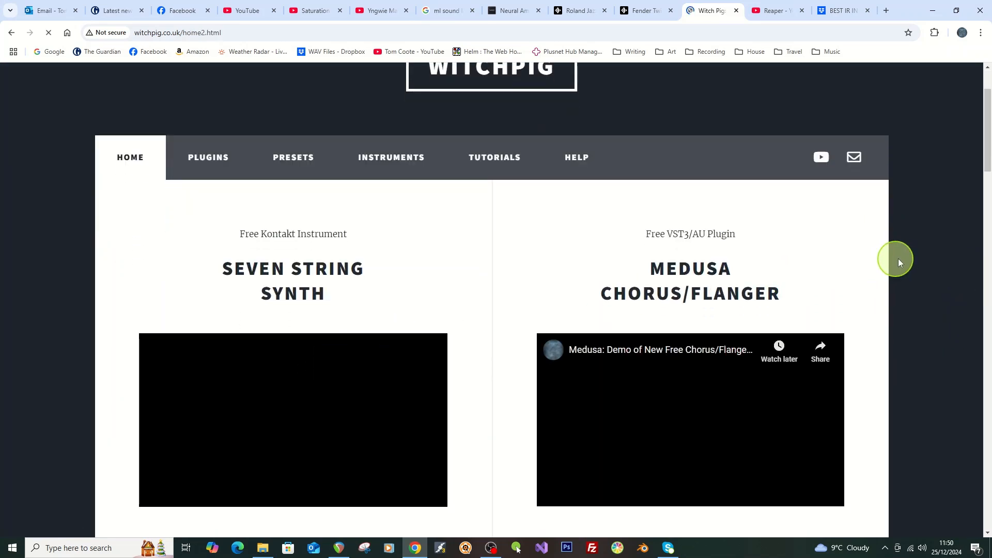
scroll(959, 245, "down", 2)
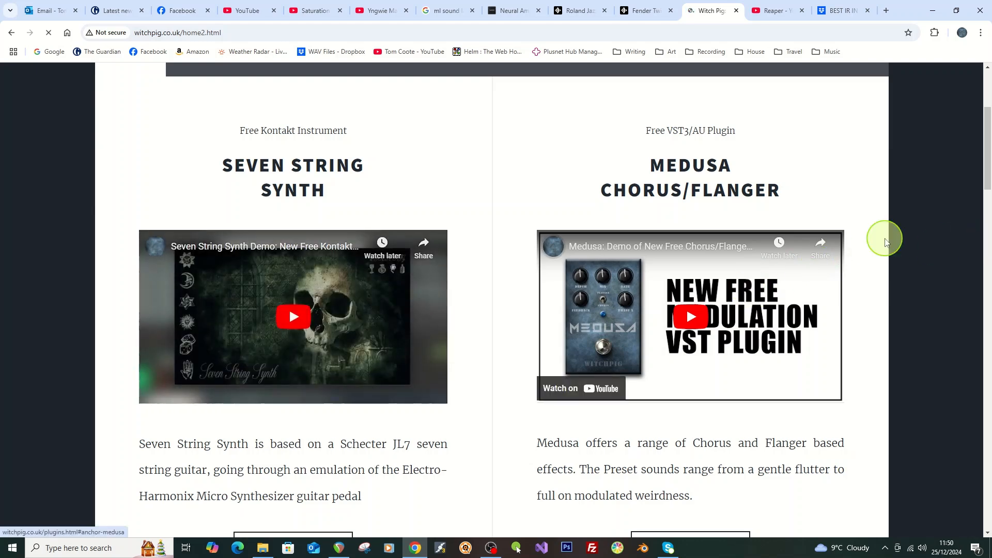
scroll(950, 240, "down", 9)
scroll(965, 240, "down", 5)
scroll(965, 238, "down", 6)
scroll(968, 242, "down", 3)
scroll(955, 227, "down", 4)
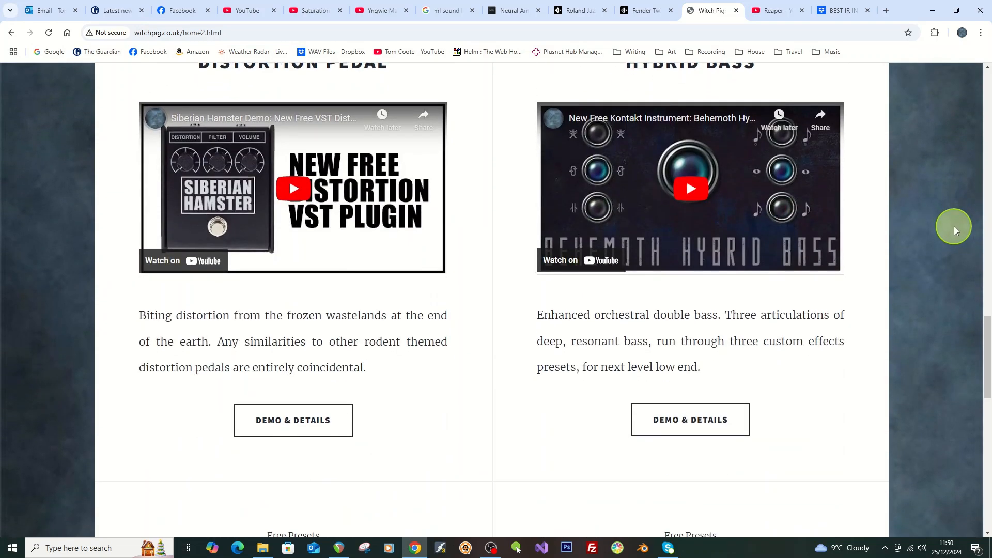
scroll(956, 228, "down", 5)
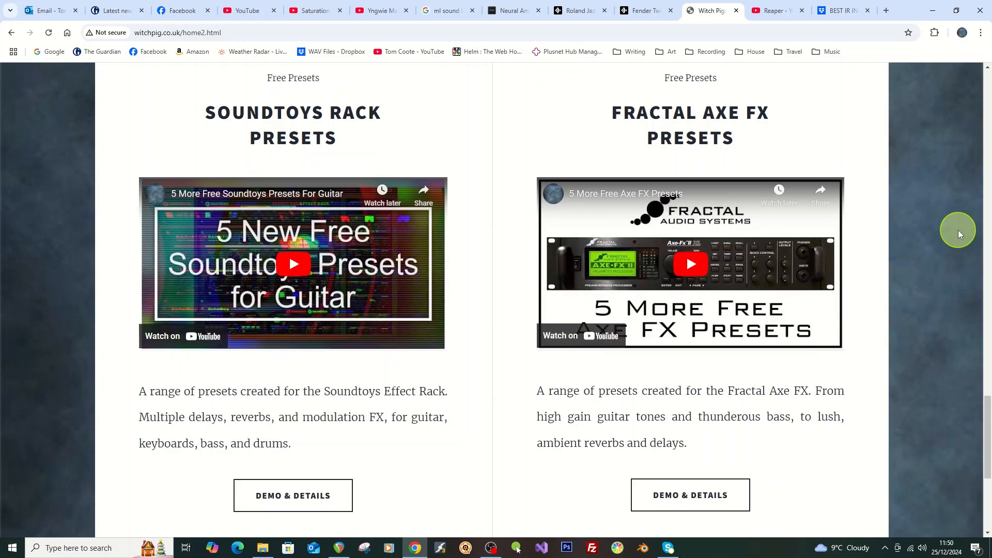
scroll(958, 230, "down", 6)
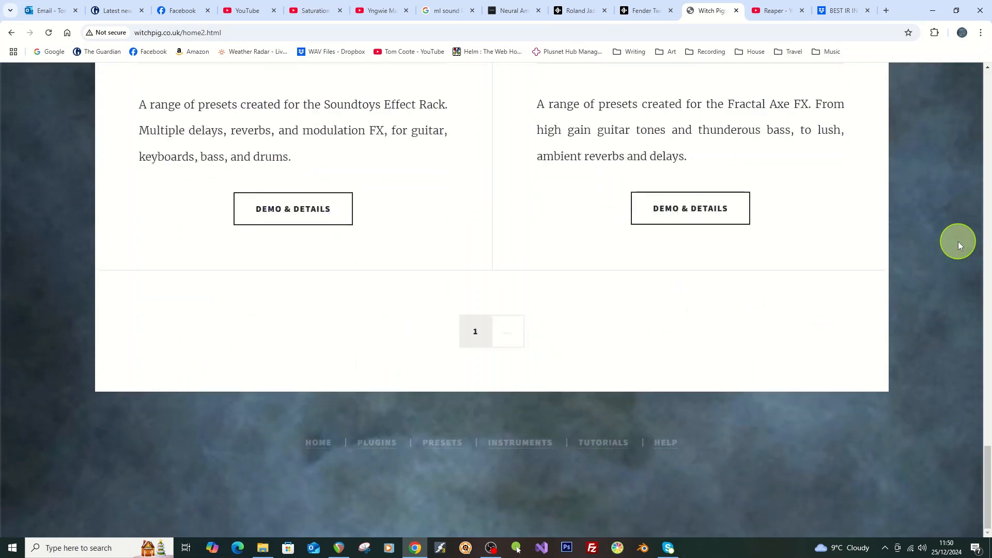
- Open Witch Pig's Tutorials page and look through the plugin and instrument videos as far as the Mega Midi Mapper walkthrough
left_click(603, 445)
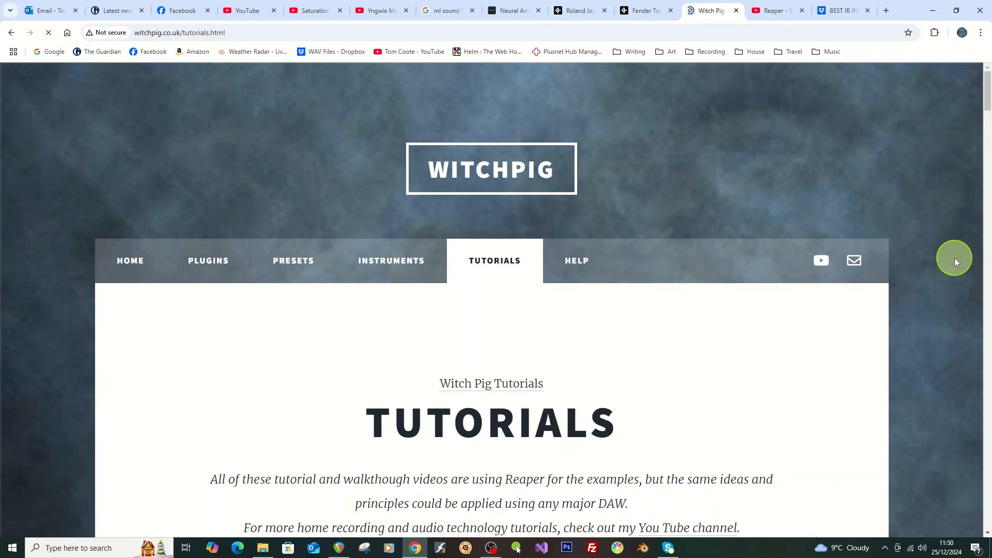
scroll(960, 260, "down", 6)
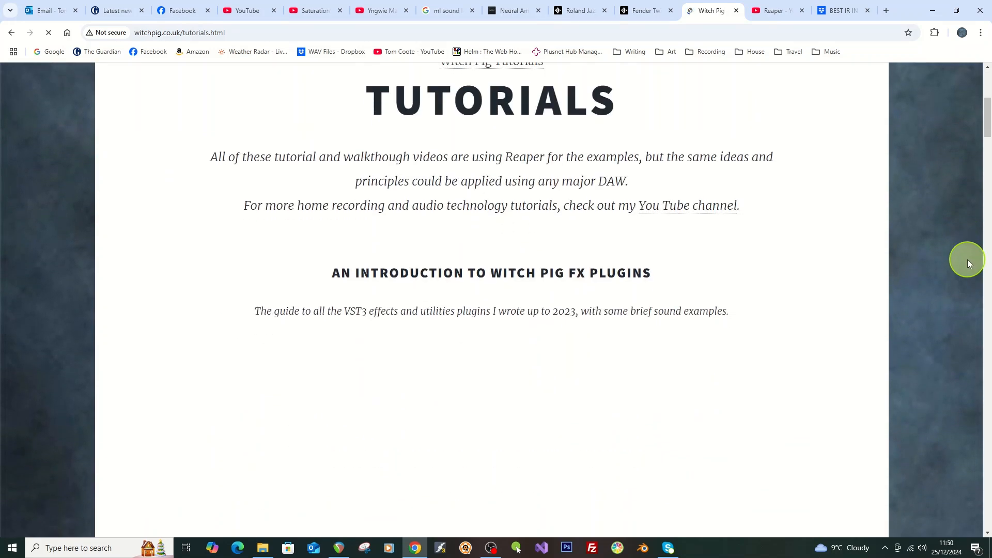
scroll(968, 262, "down", 10)
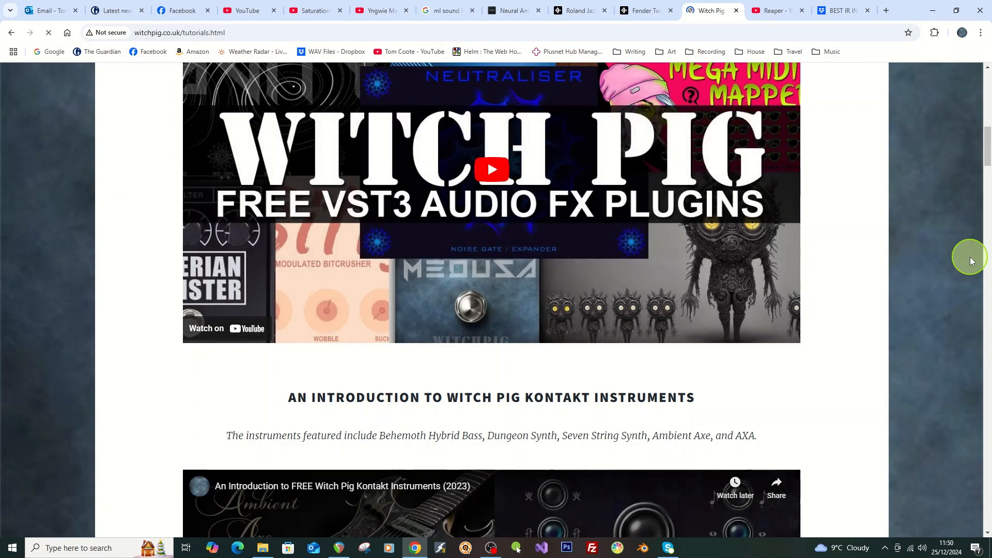
scroll(971, 260, "down", 12)
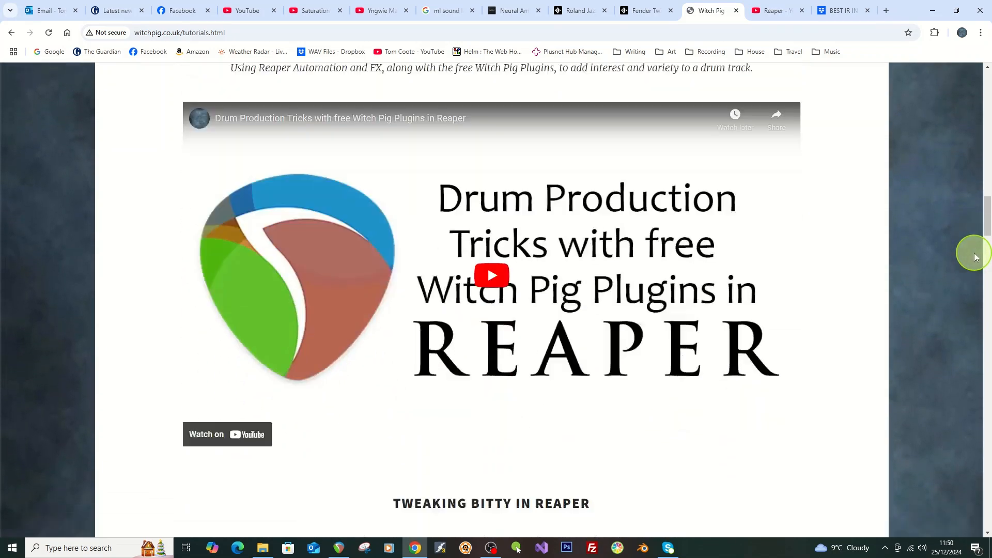
scroll(976, 257, "down", 19)
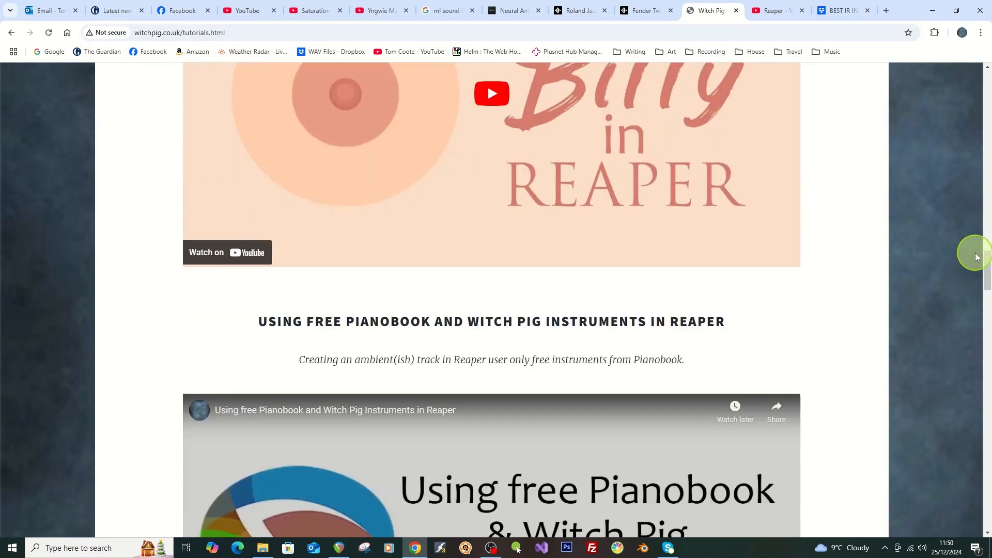
scroll(978, 257, "down", 20)
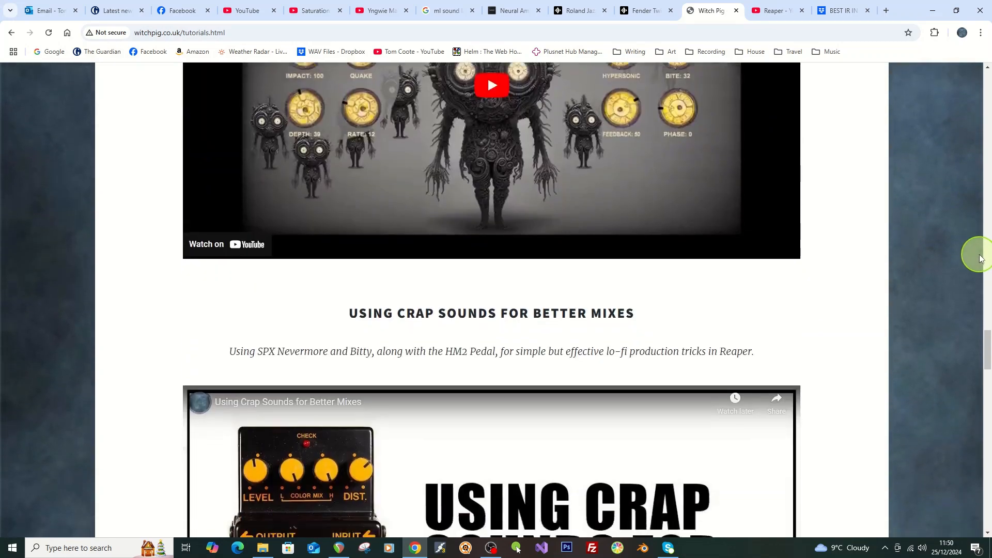
scroll(985, 257, "down", 4)
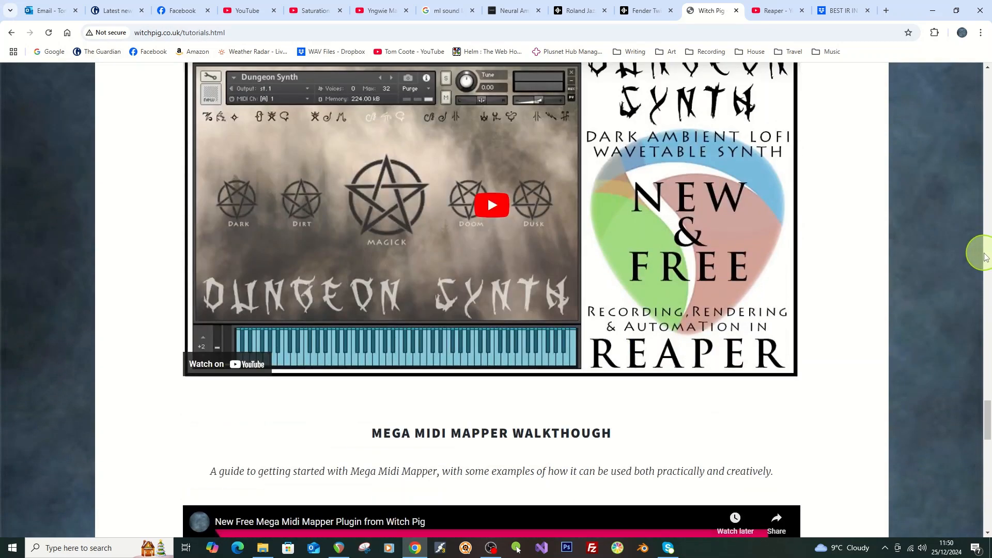
scroll(983, 257, "down", 6)
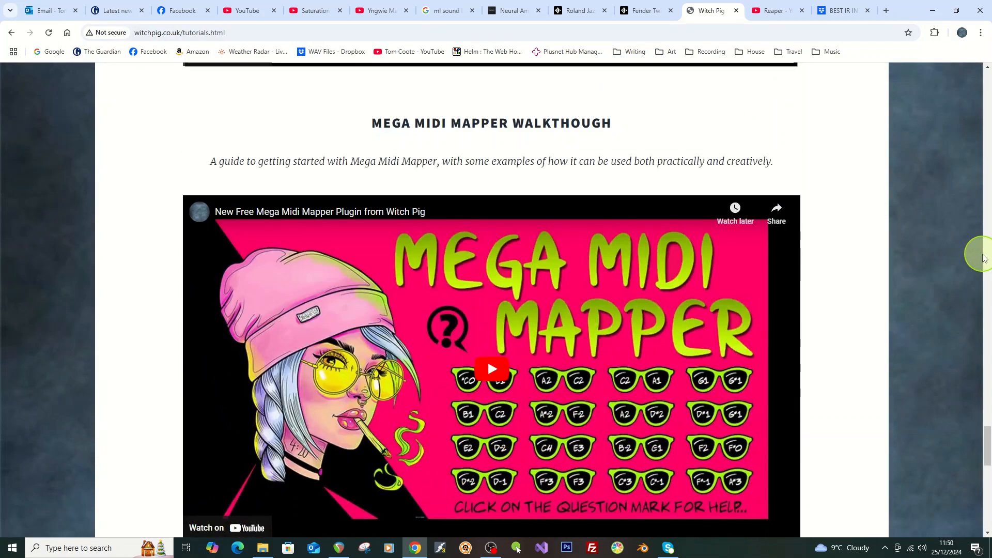
- View the Siberian Hamster parallel distortion video at the end of the Tutorials page, and switch back to REAPER
scroll(983, 257, "down", 15)
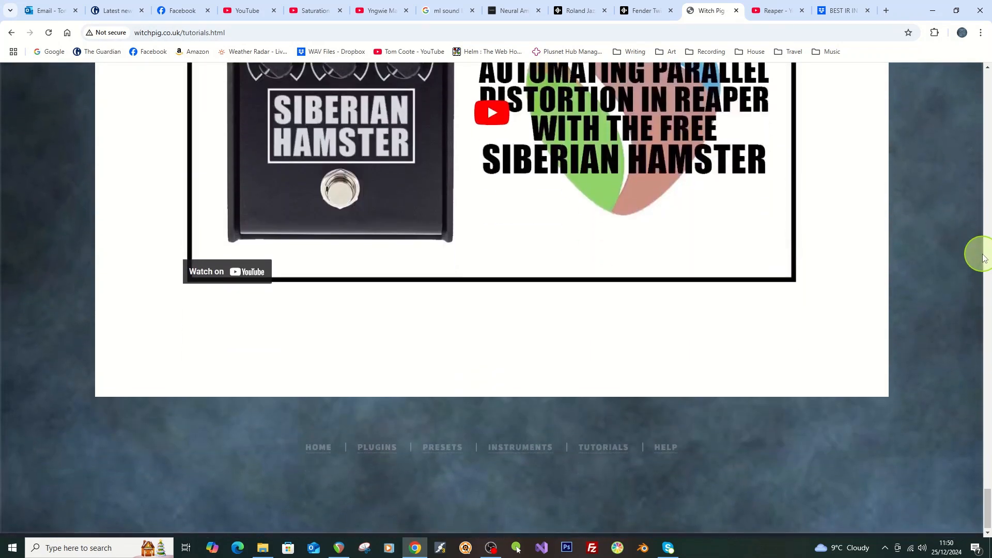
scroll(983, 256, "up", 4)
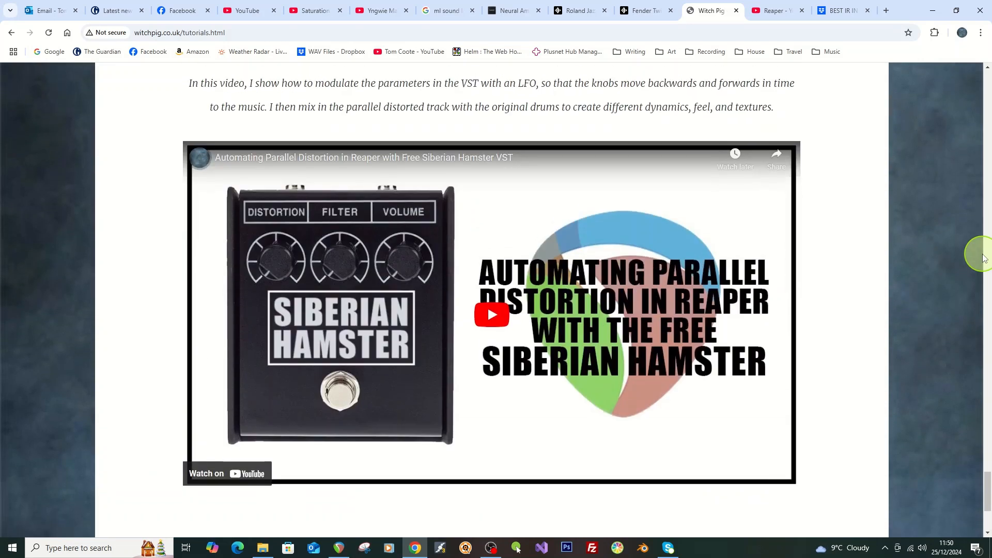
left_click(346, 552)
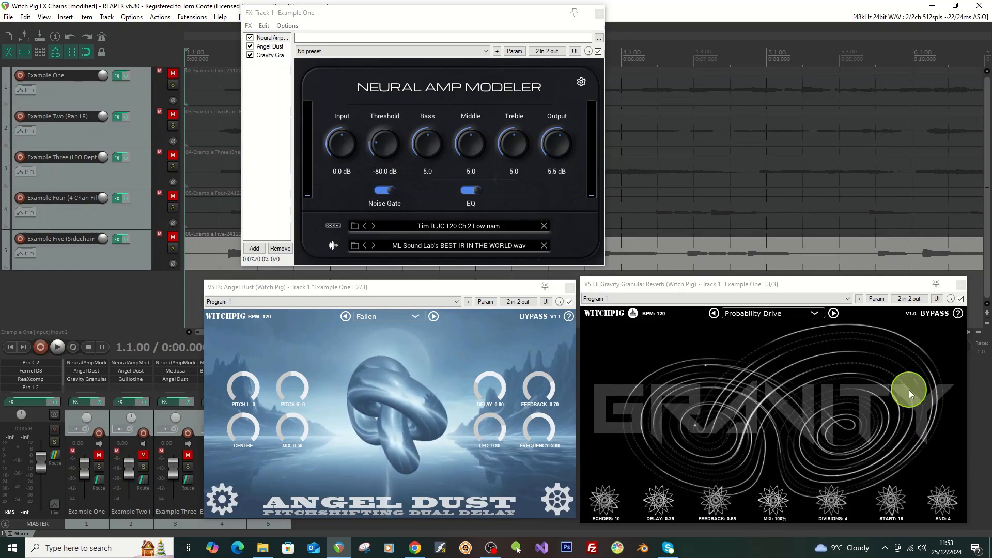
- Bypass Angel Dust and Gravity on the Example One track and play it with only Neural Amp Modeler active
left_click(532, 316)
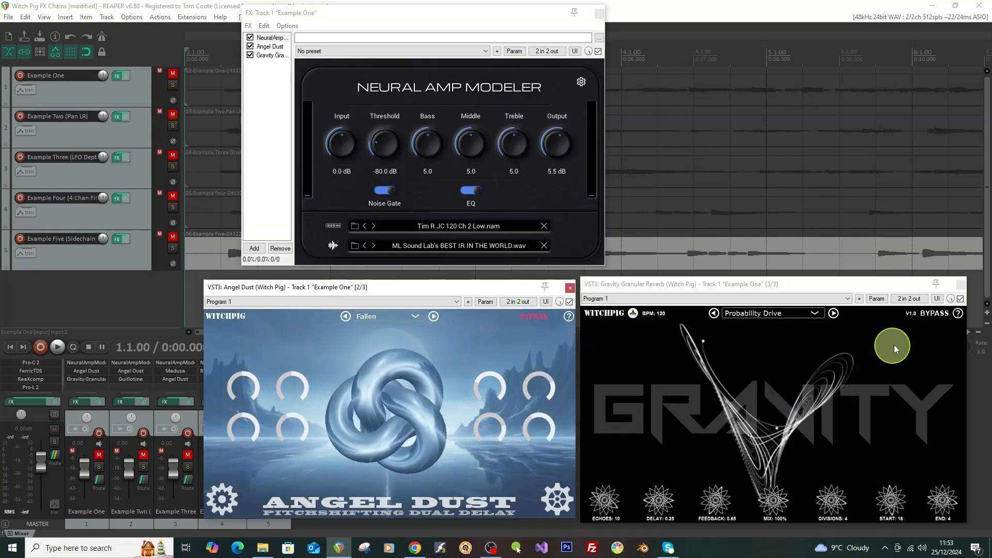
left_click(929, 313)
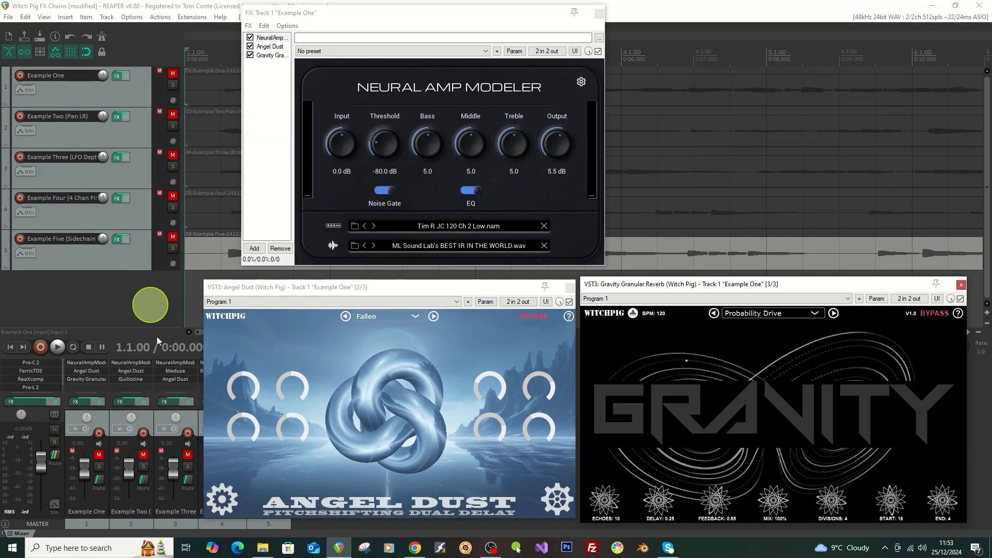
left_click(57, 352)
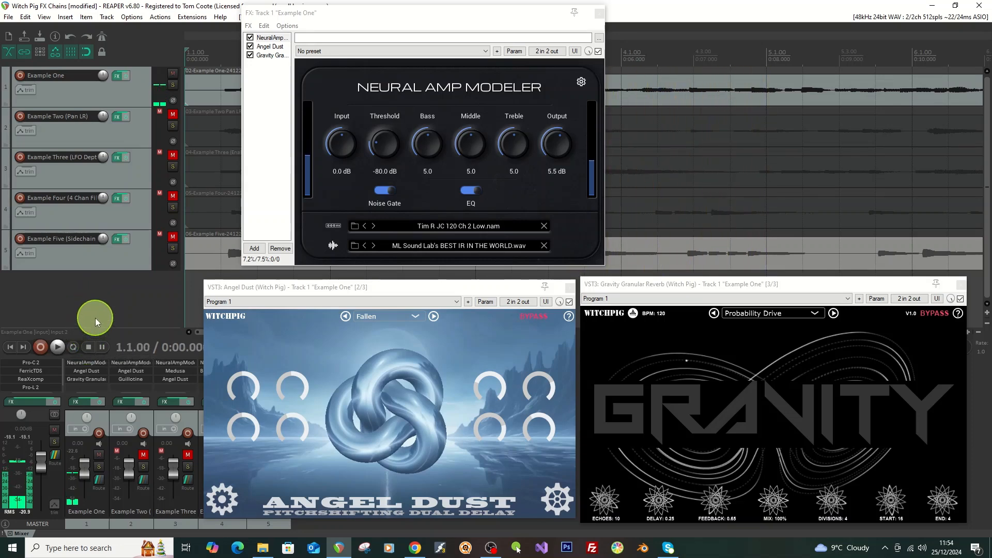
- Take Angel Dust out of bypass on Example One, play the track with the delay added, and stop playback
left_click(531, 317)
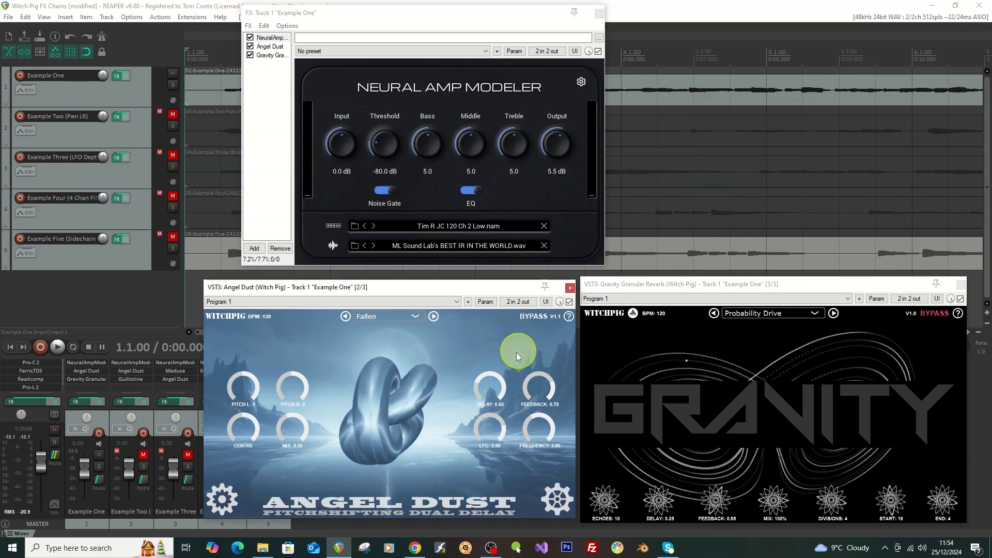
left_click(57, 351)
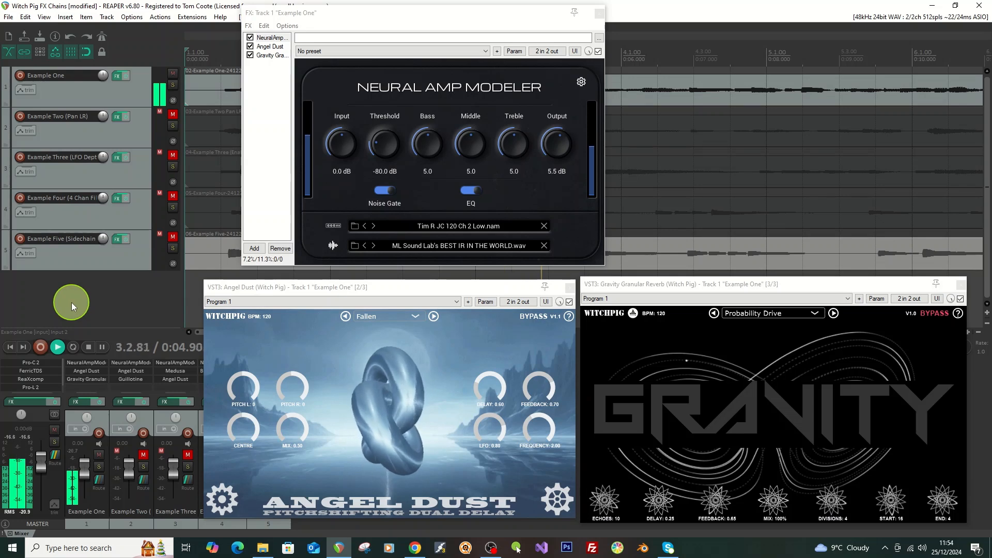
left_click(89, 348)
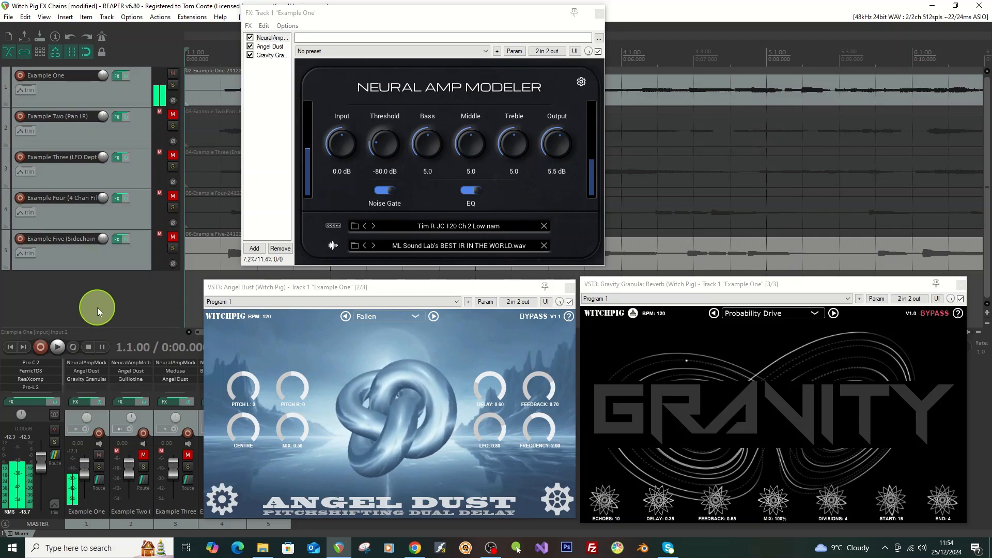
- Take Gravity out of bypass on Example One, play the track through the whole effects chain, and stop playback
left_click(935, 316)
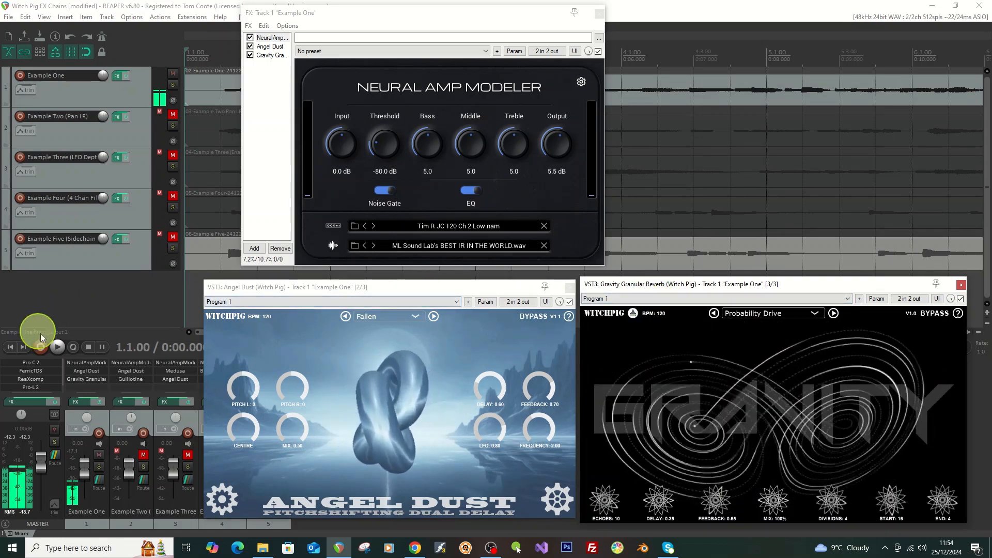
left_click(57, 347)
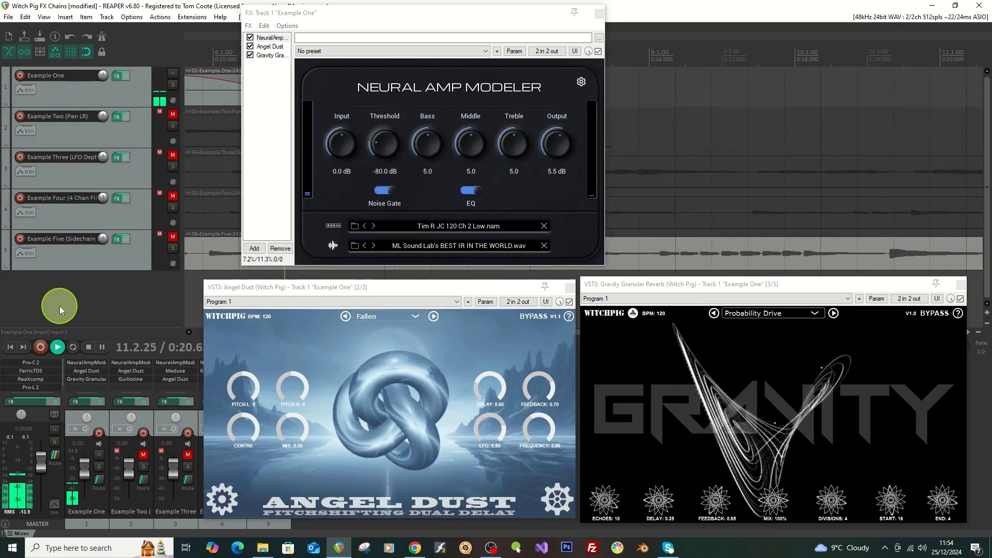
left_click(90, 347)
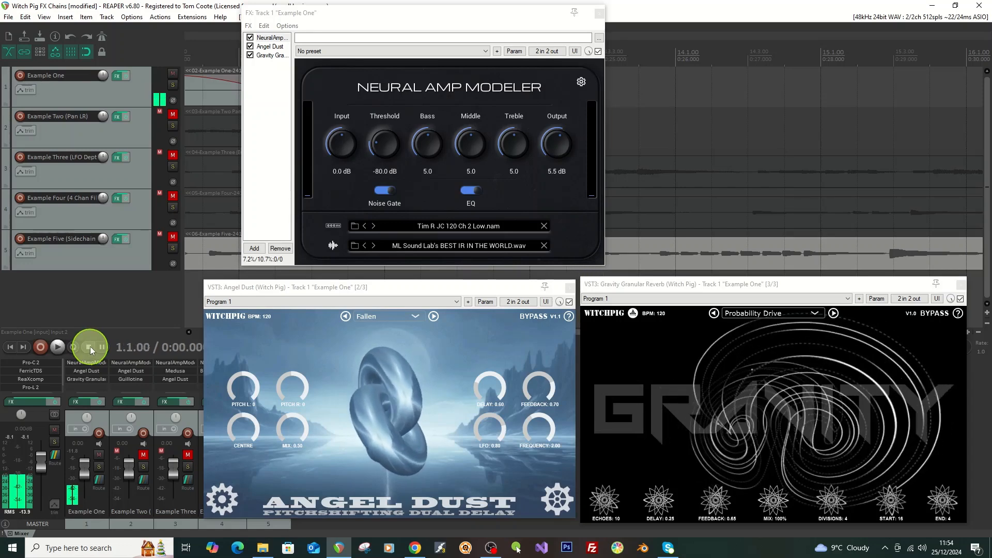
- Close the FX chain, Angel Dust and Gravity windows of Example One and mute its track
left_click(598, 15)
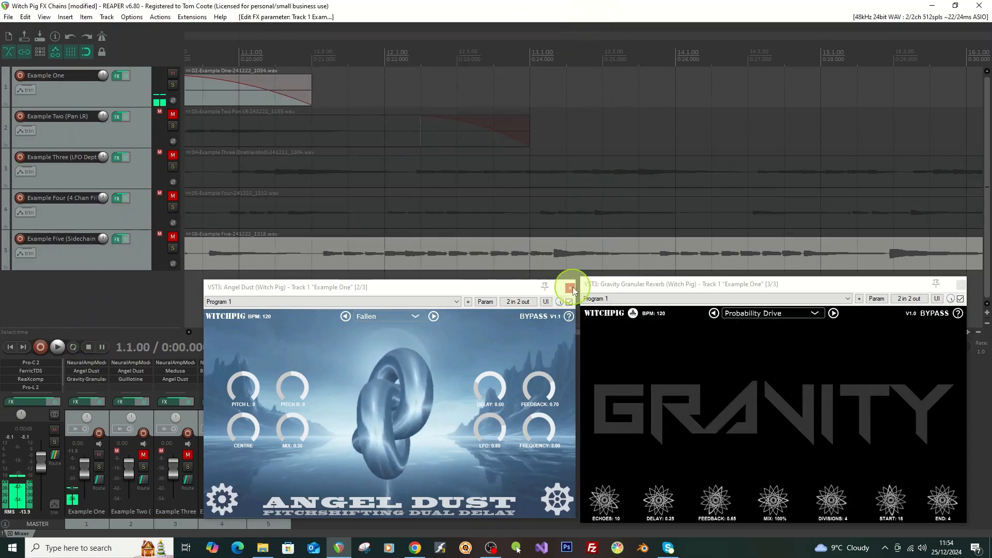
left_click(570, 287)
left_click(173, 73)
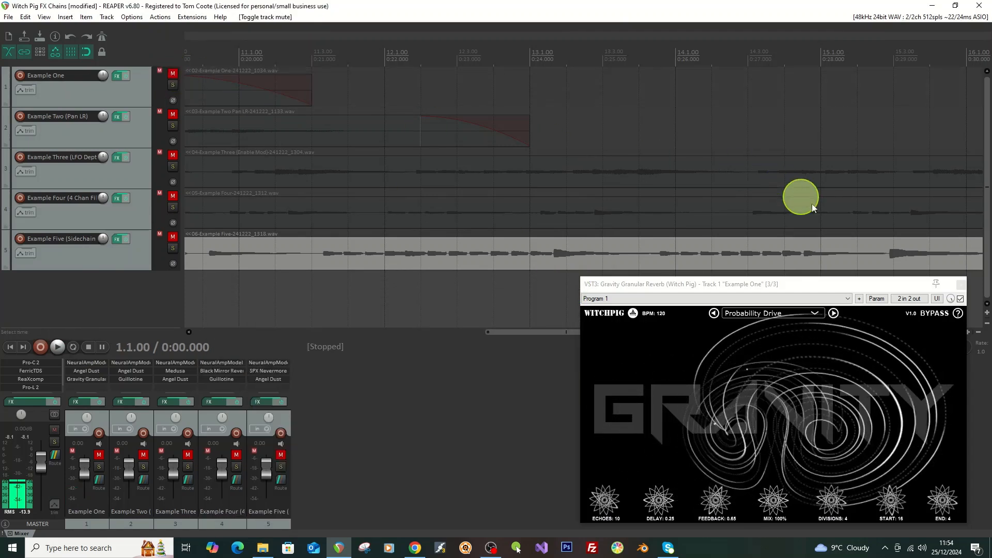
left_click(959, 286)
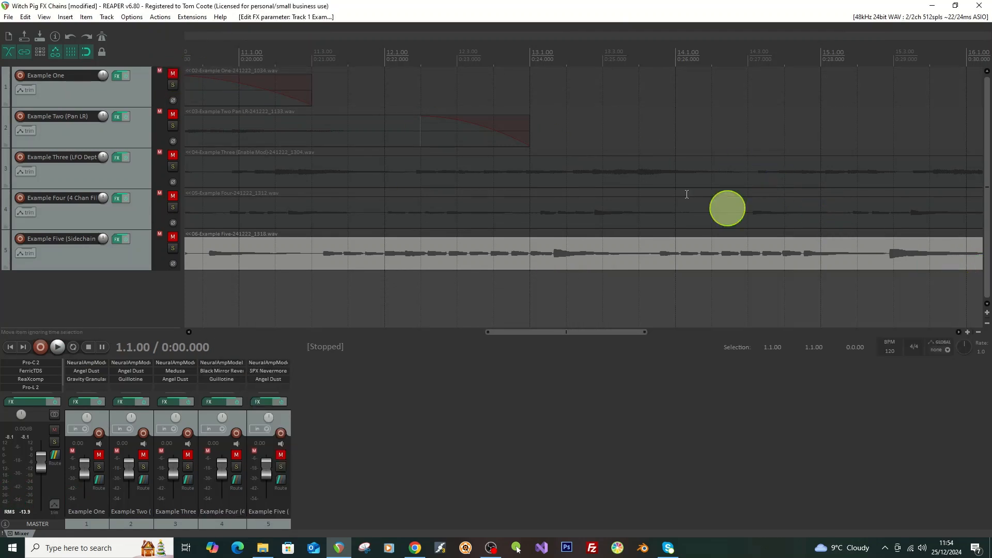
- Unmute the Example Two (Pan LR) track and show its Angel Dust and Guillotine plugins in separate floating windows
left_click(172, 114)
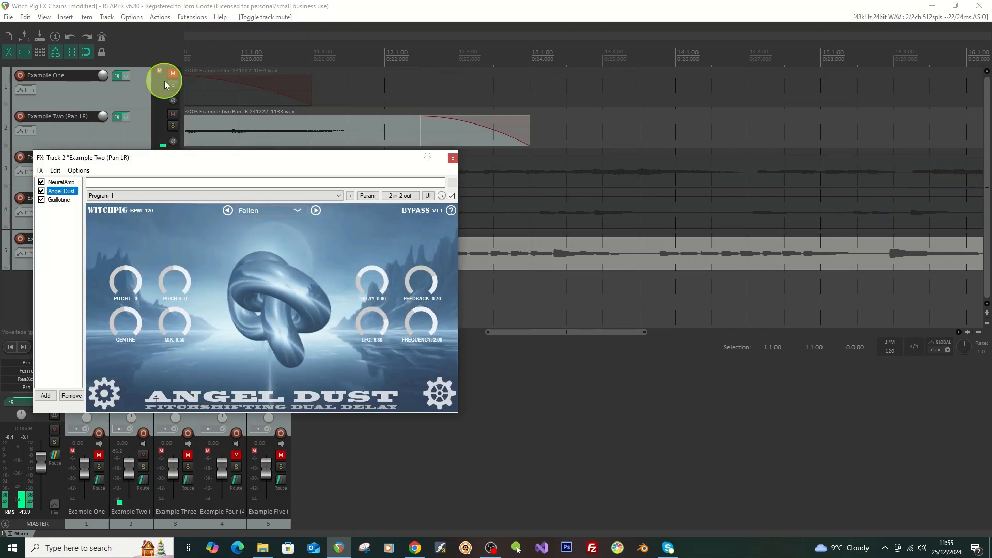
left_click_drag(274, 155, 381, 99)
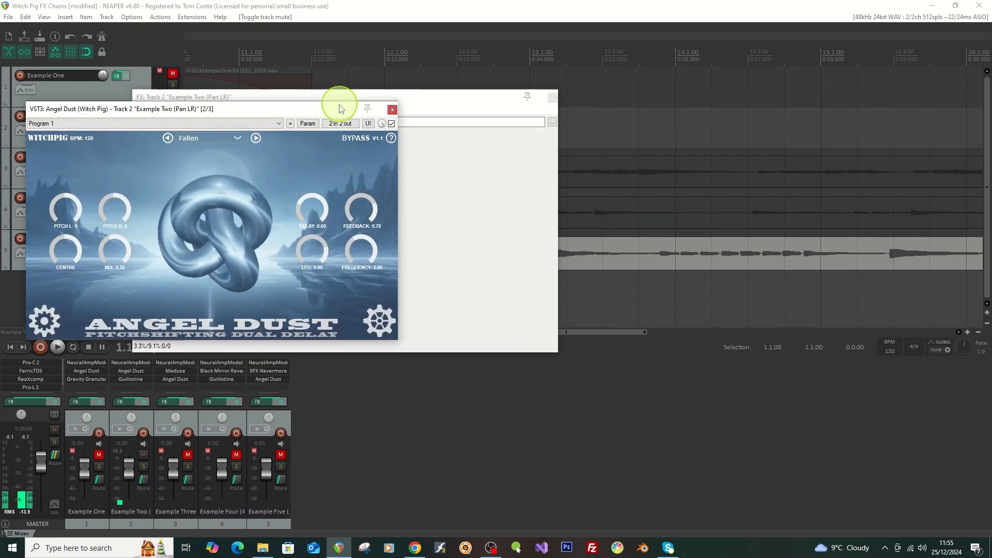
left_click_drag(326, 111, 488, 172)
double_click(158, 139)
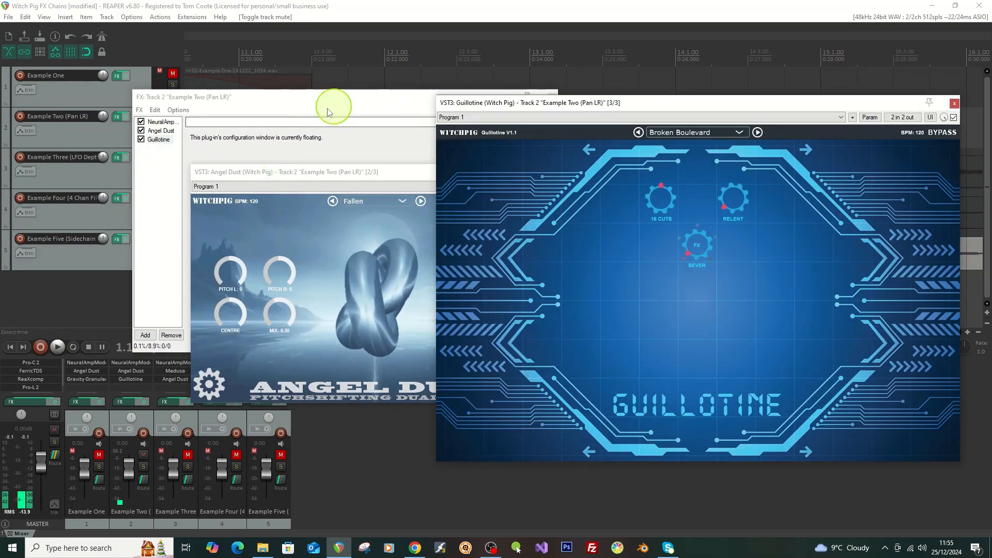
- Show Neural Amp Modeler in Example Two's FX chain and arrange the Guillotine and Angel Dust windows so they no longer overlap
left_click(158, 122)
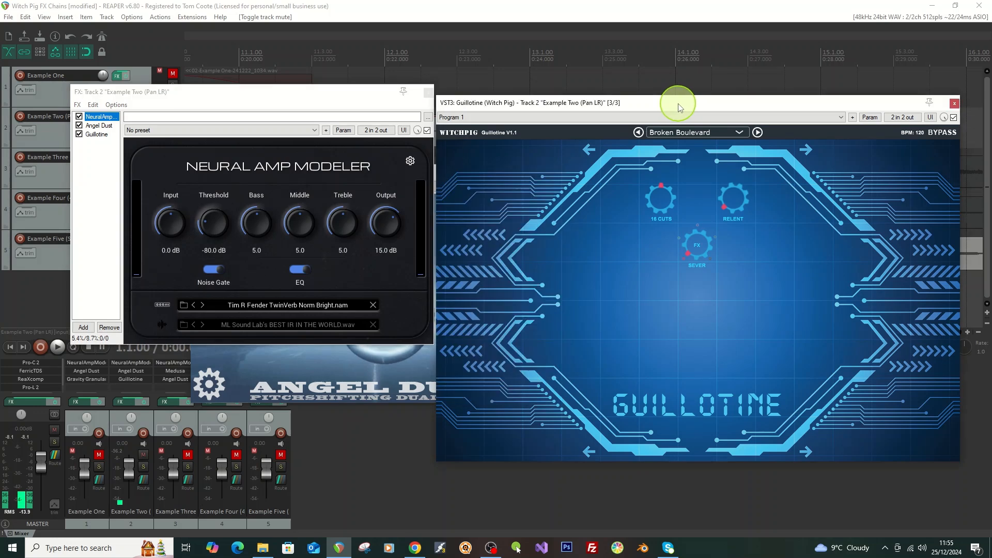
left_click_drag(674, 105, 749, 99)
left_click(481, 164)
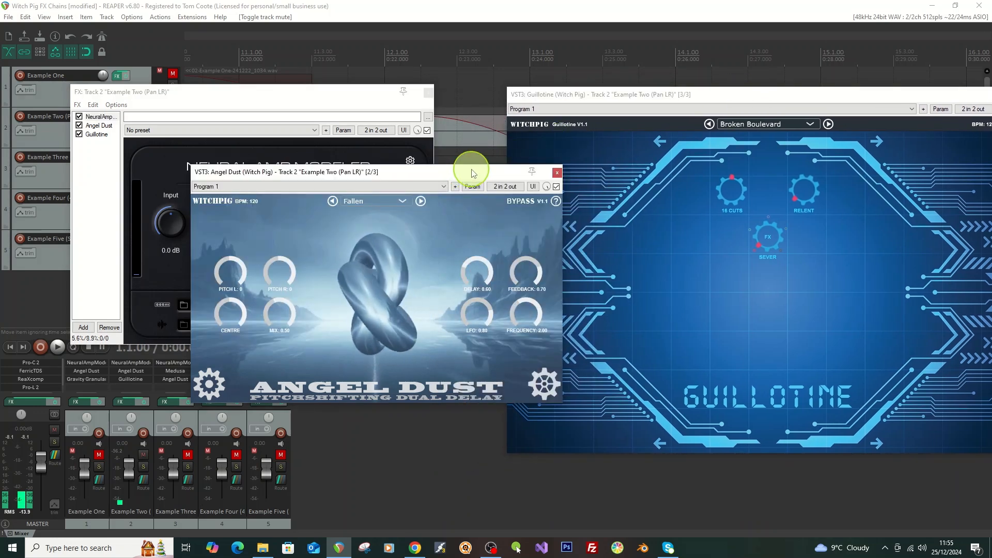
left_click_drag(472, 174, 444, 176)
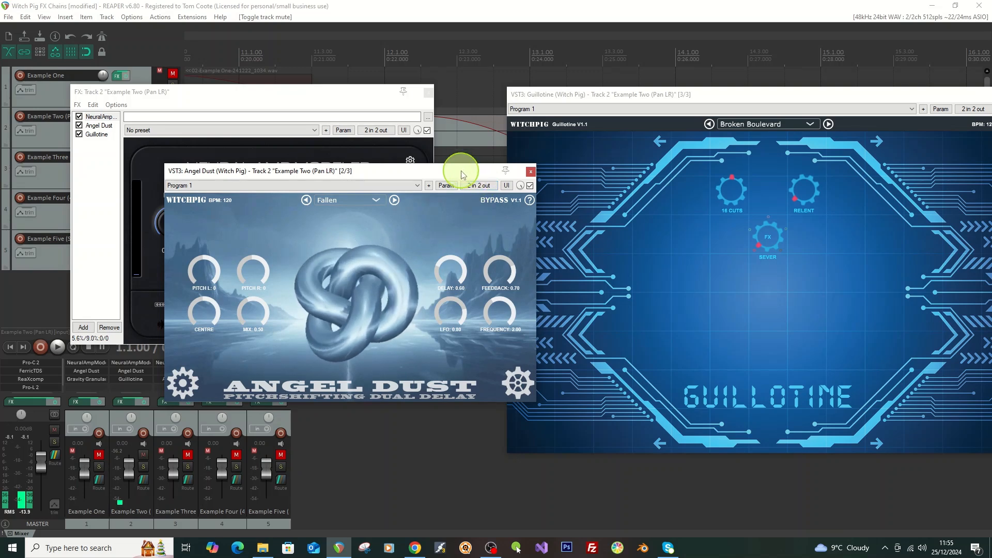
left_click_drag(459, 171, 426, 166)
- Inspect the left and right output routing in the plug-in pin connectors of Angel Dust and Guillotine on Example Two
left_click(446, 181)
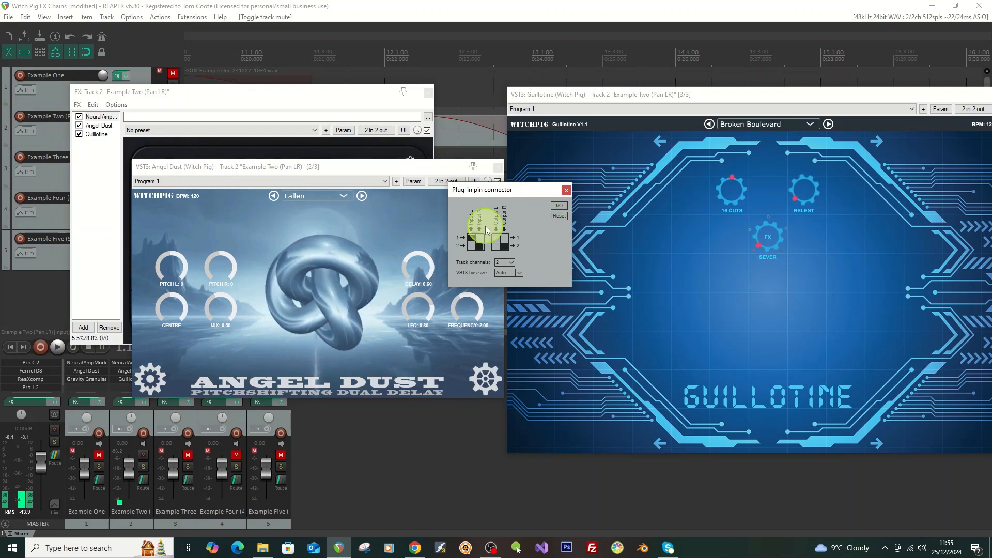
left_click(472, 239)
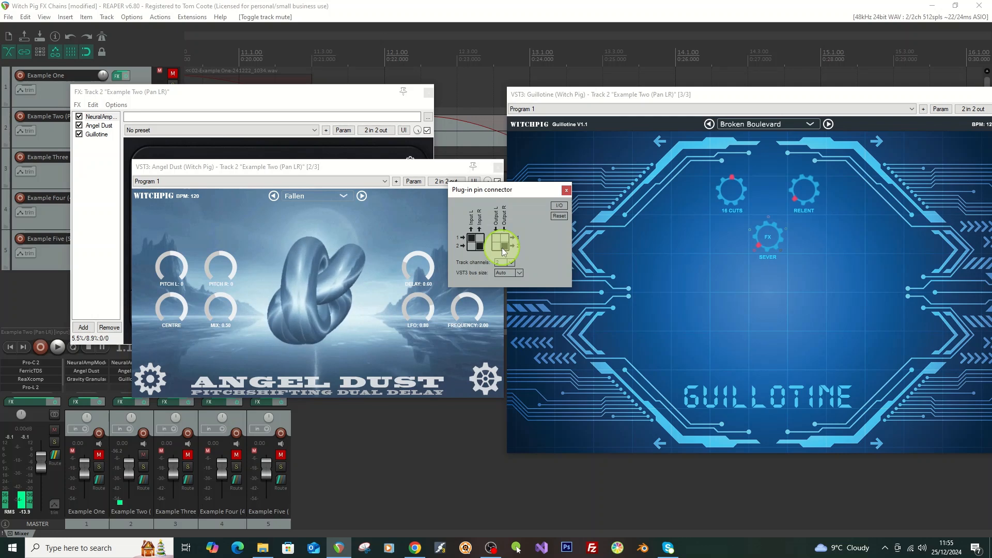
left_click(566, 190)
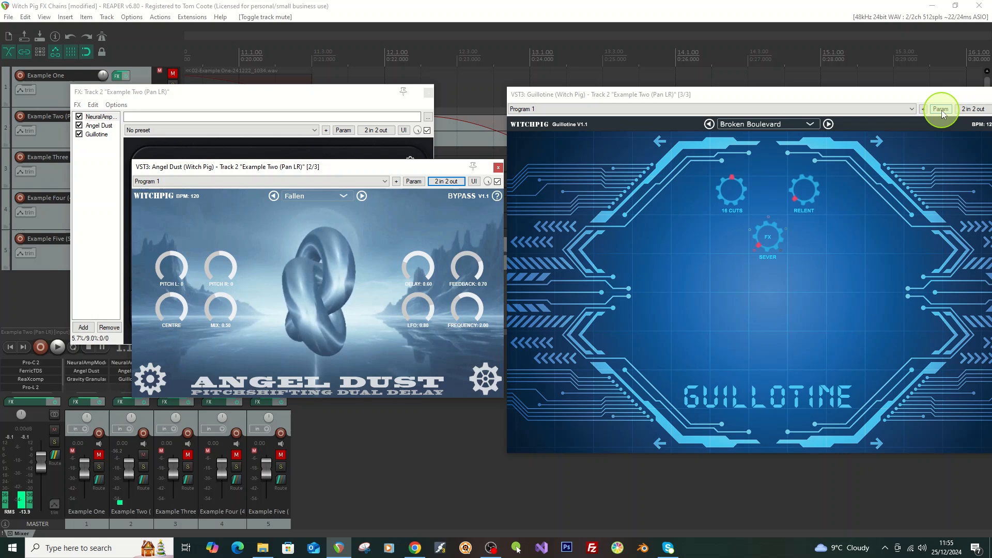
left_click(973, 108)
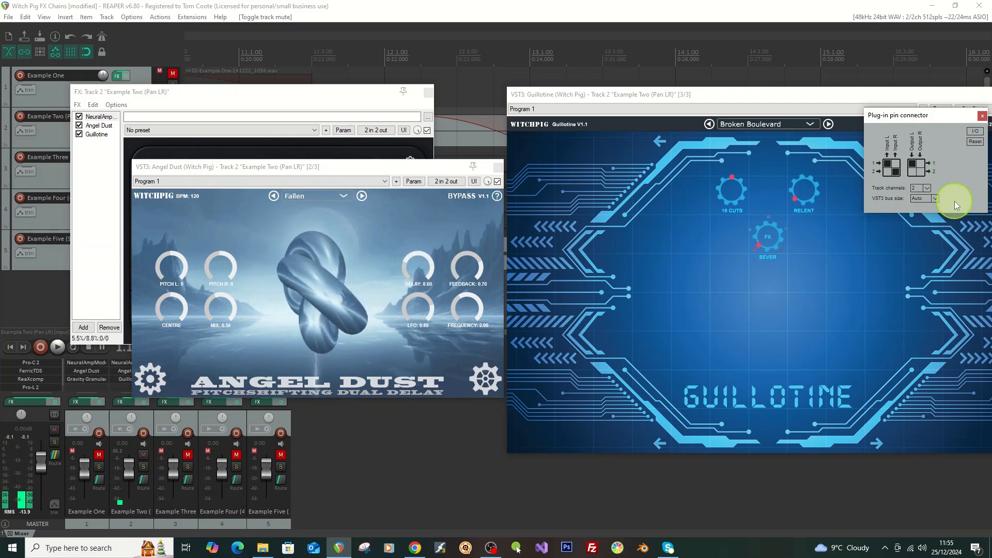
left_click(982, 117)
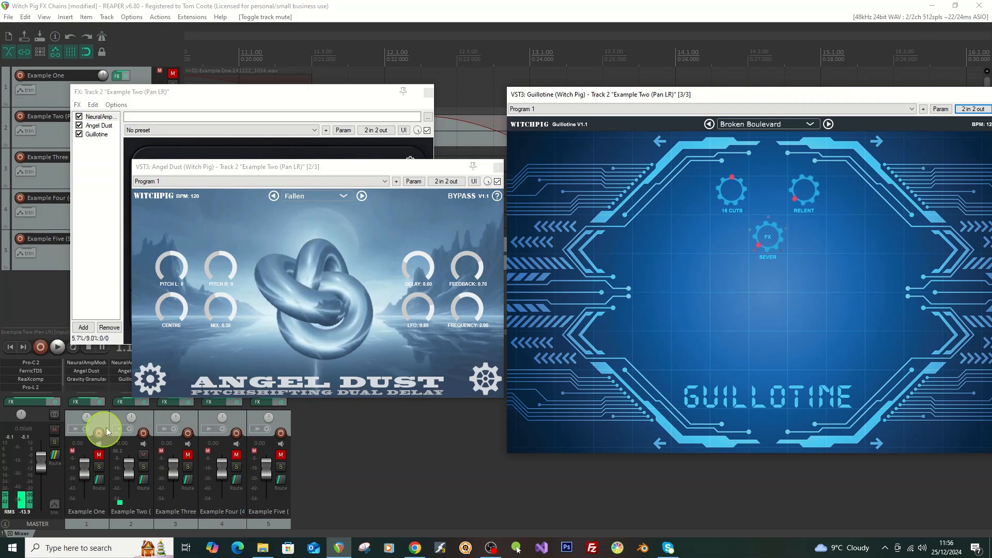
- Pan the Example Two track left, play it to hear that side alone, and close its FX chain window
left_click_drag(131, 415, 131, 412)
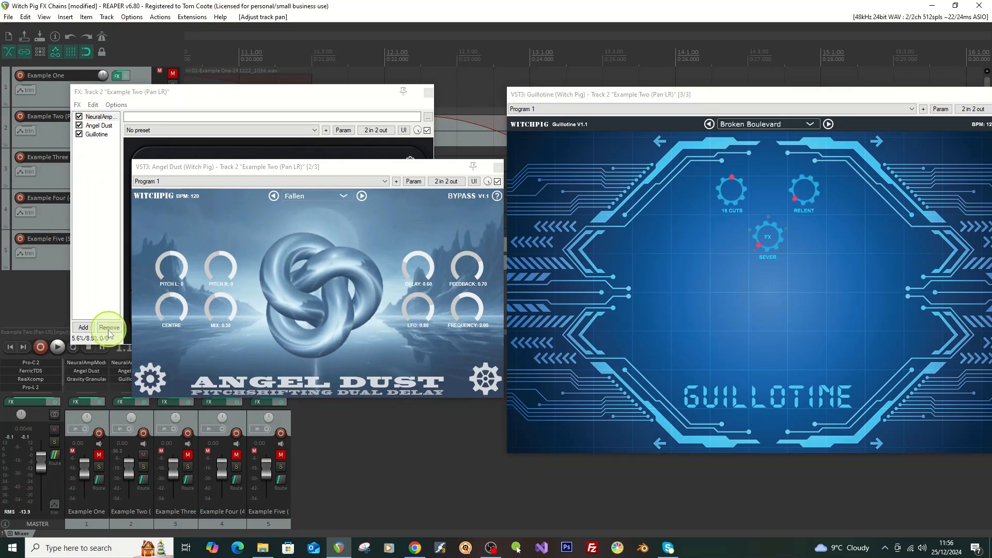
left_click(58, 348)
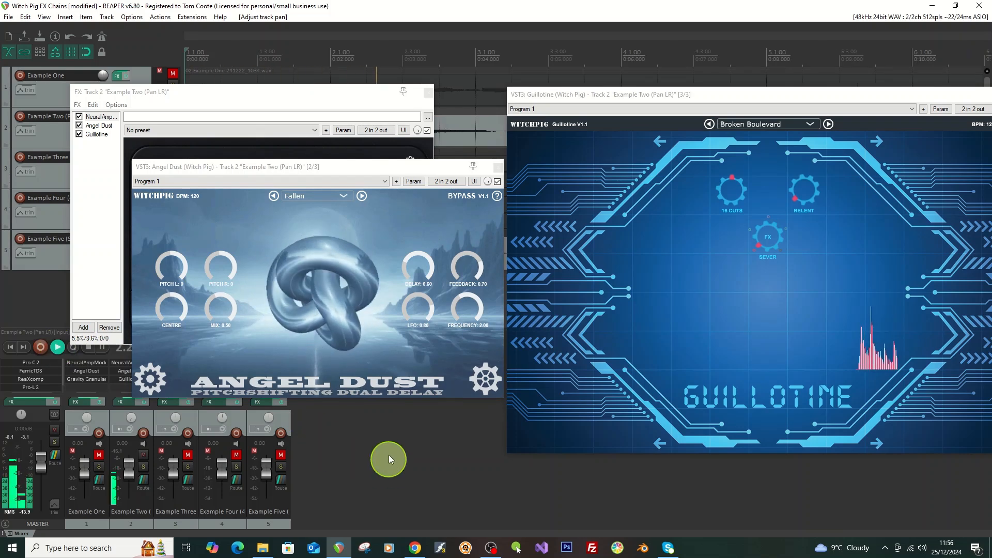
left_click(428, 92)
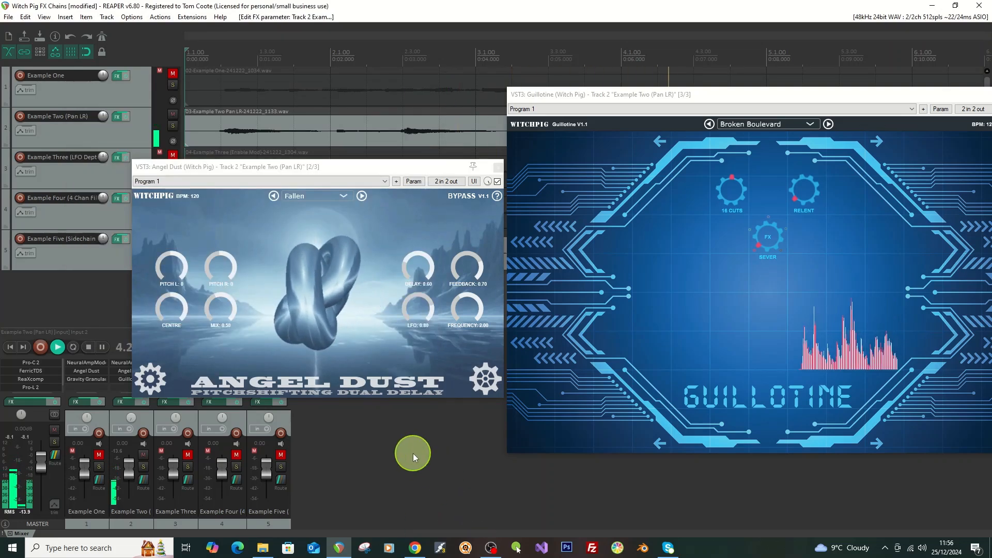
left_click(89, 348)
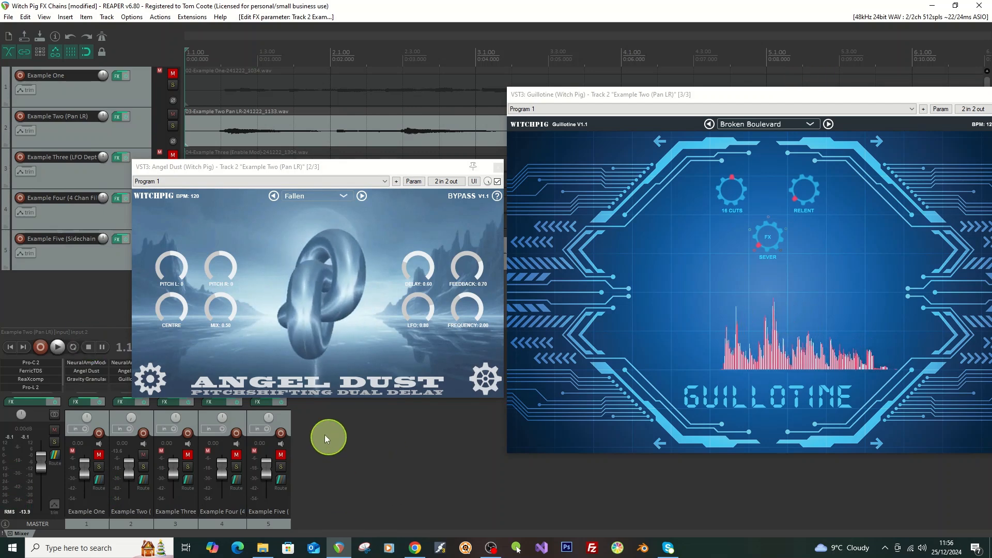
- Pan the Example Two track right, play it to hear the other side alone, and stop playback
left_click_drag(133, 424, 139, 429)
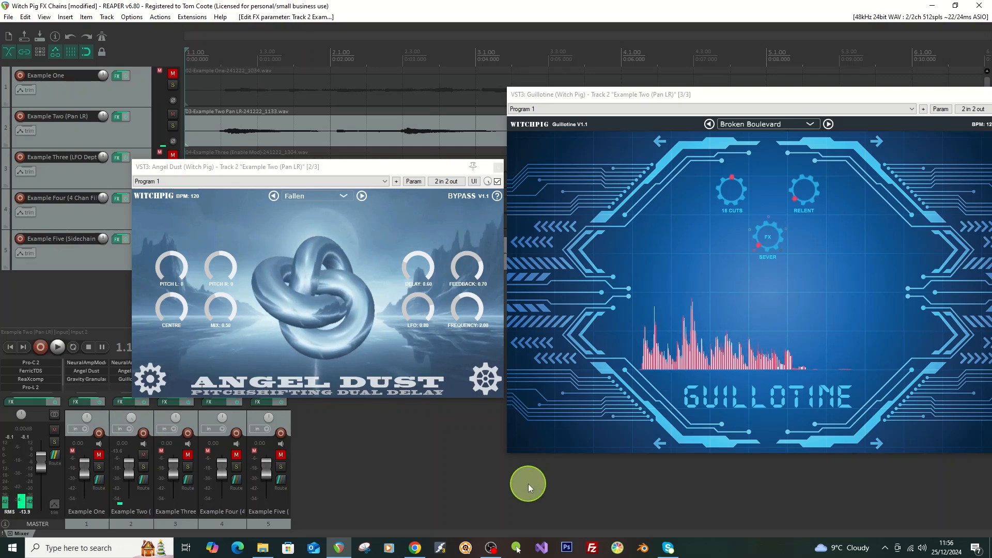
left_click(58, 347)
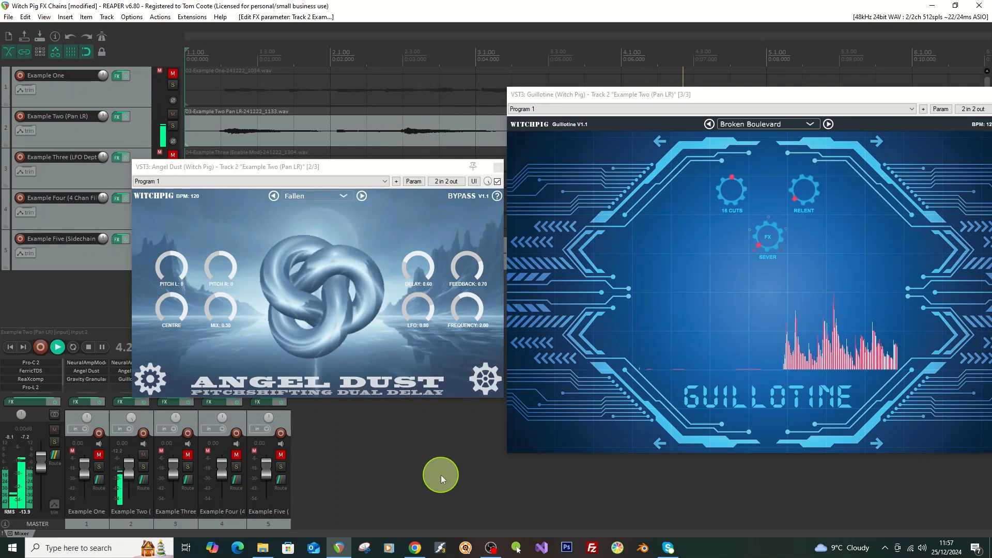
left_click(83, 348)
- Play Example Two from the start to its end to hear Angel Dust and Guillotine together, and stop playback
left_click(280, 476)
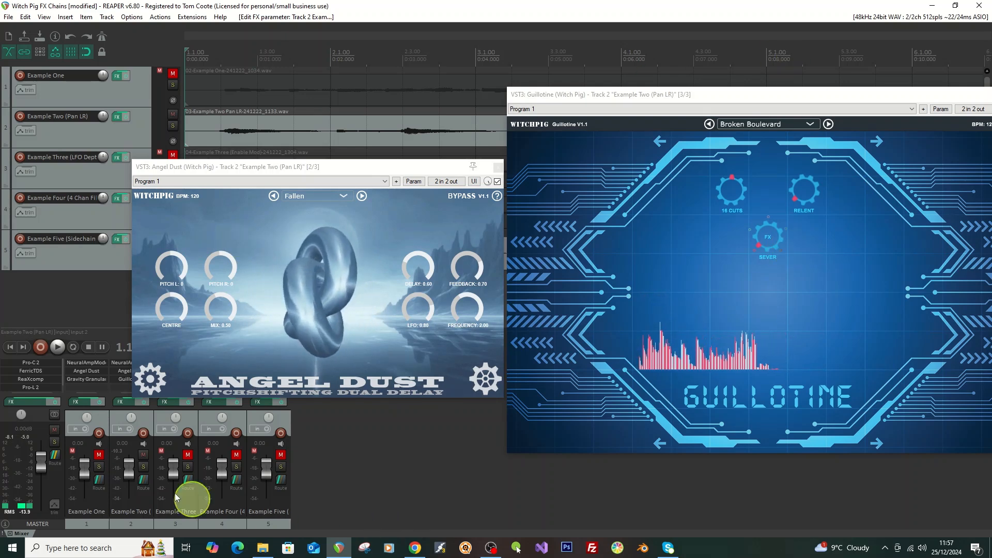
left_click(57, 348)
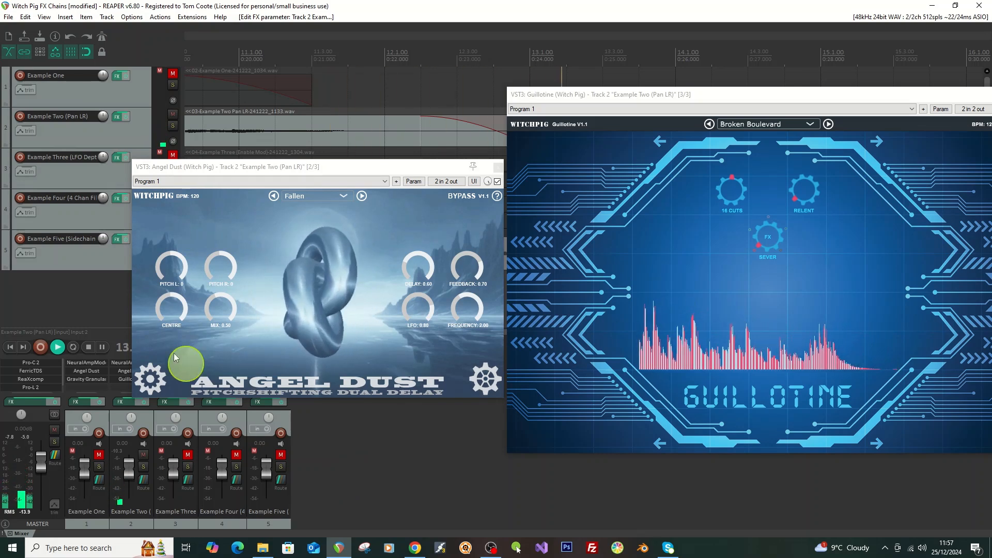
left_click(87, 348)
- Mute the Example Two track and close its Angel Dust and Guillotine windows
left_click(497, 166)
left_click(173, 115)
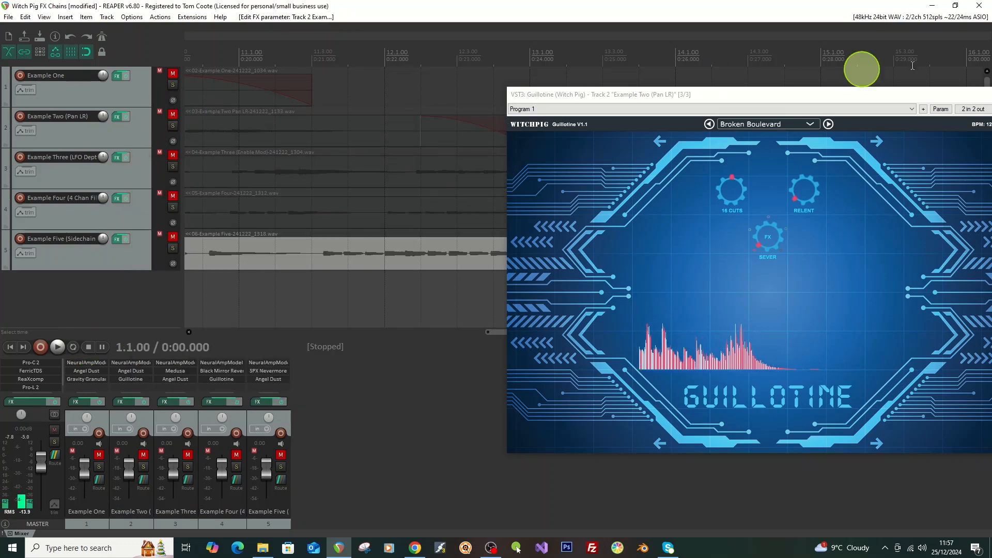
left_click_drag(891, 94, 724, 102)
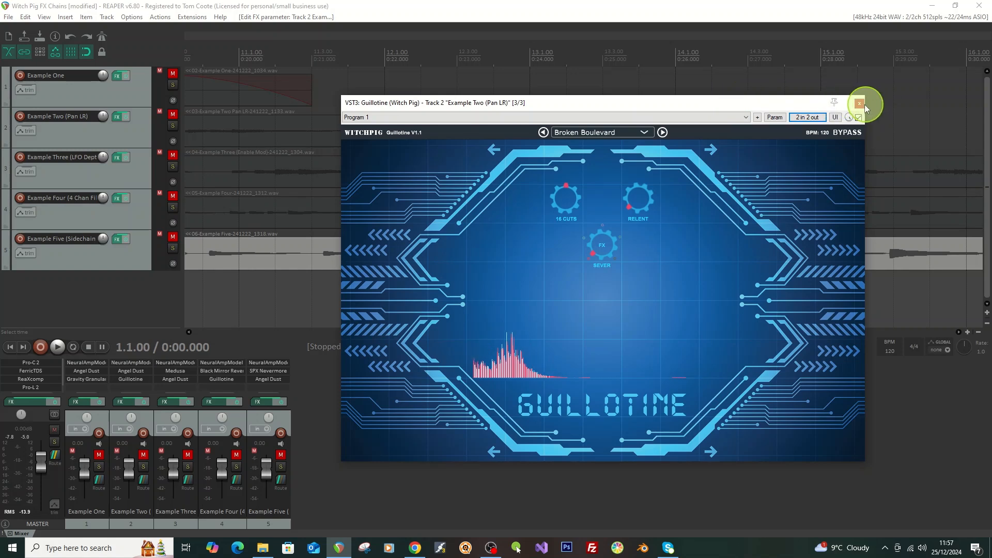
left_click(859, 103)
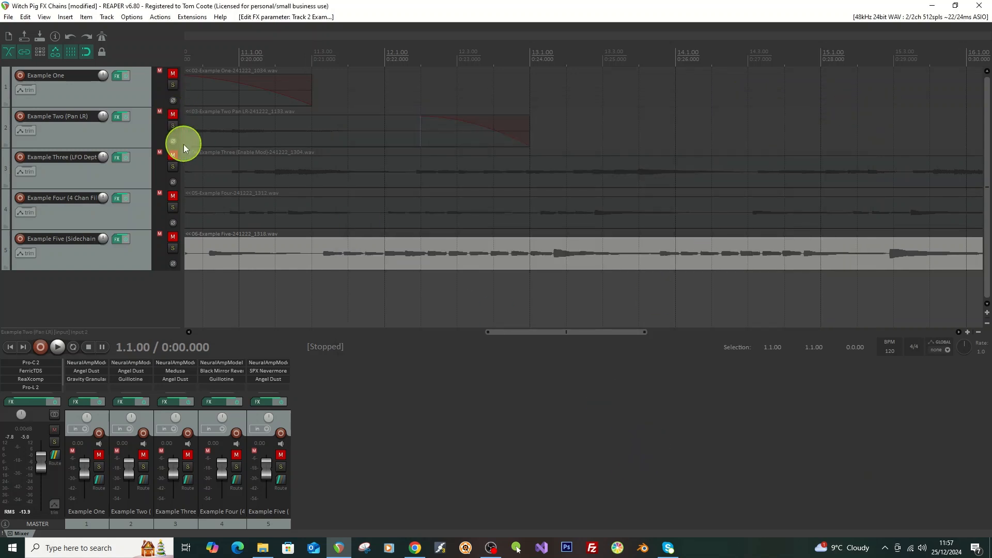
- Unmute Example Three, open its FX chain, and arrange Medusa beside a floating Angel Dust window
left_click(170, 156)
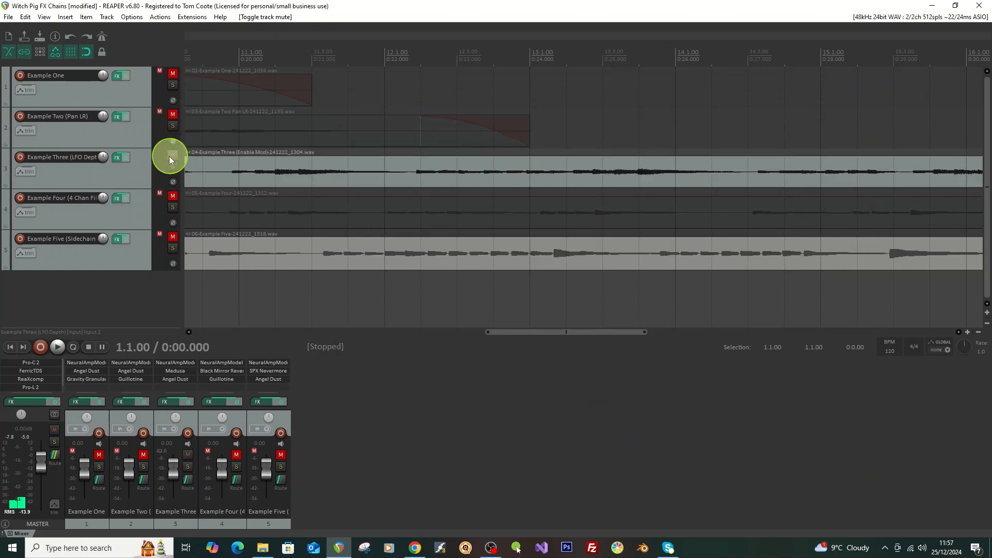
left_click(117, 157)
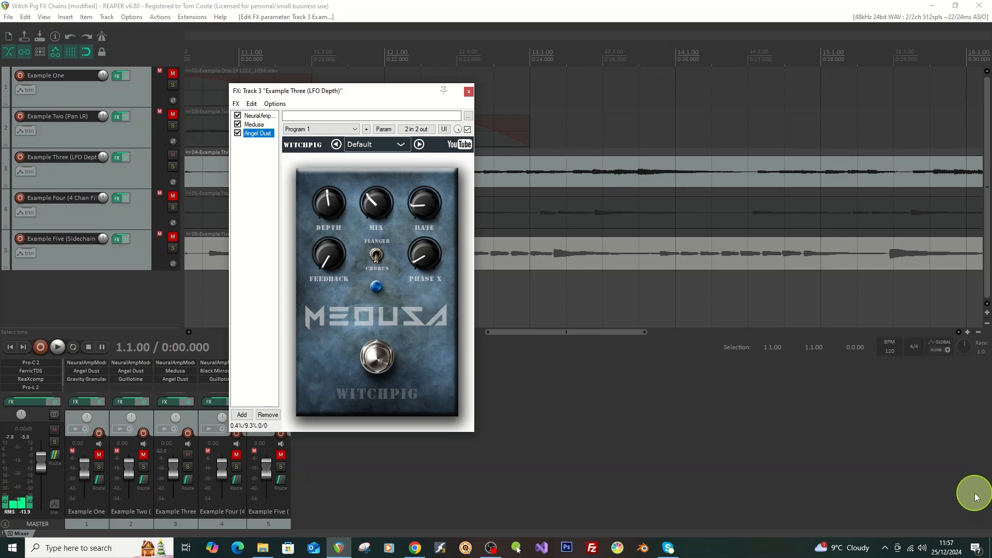
left_click(257, 124)
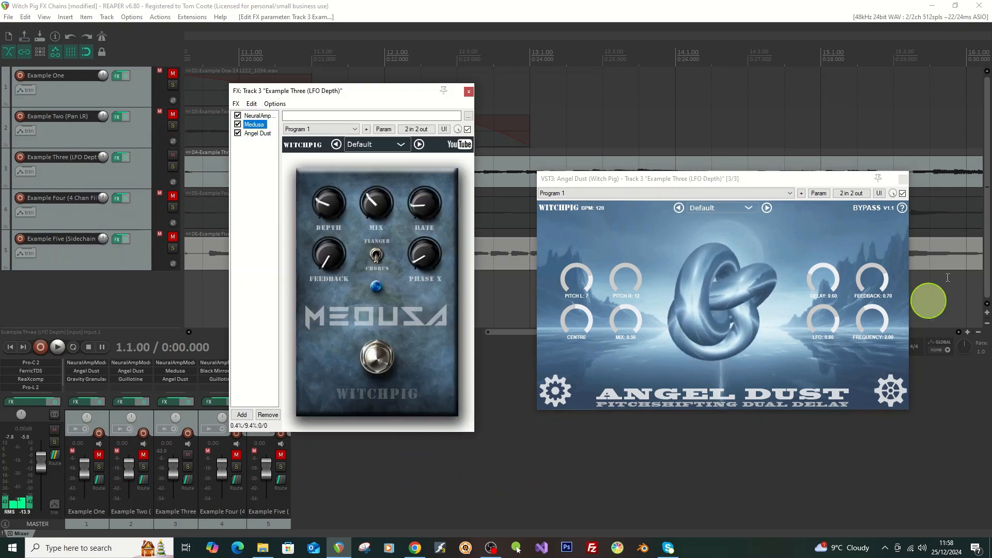
left_click_drag(770, 176, 779, 129)
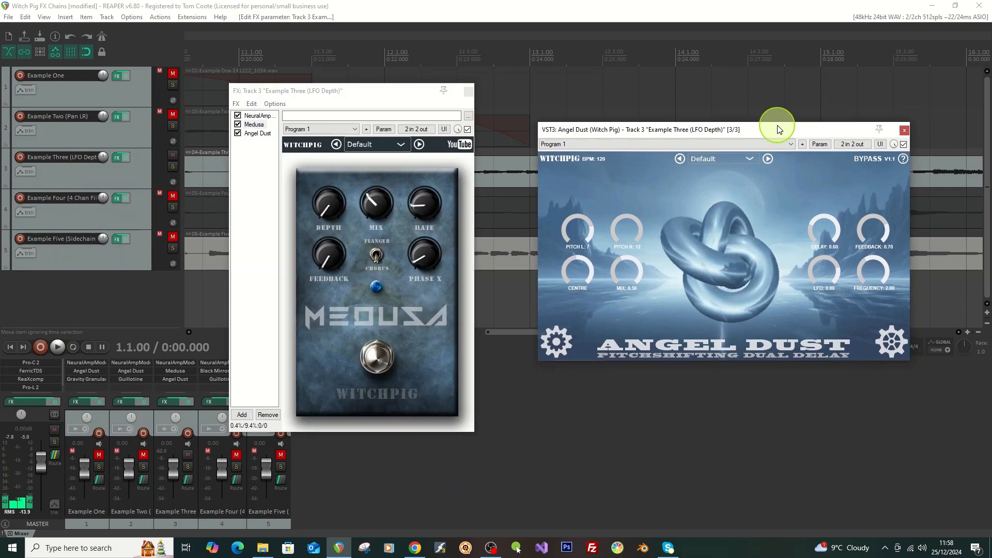
left_click_drag(392, 92, 416, 78)
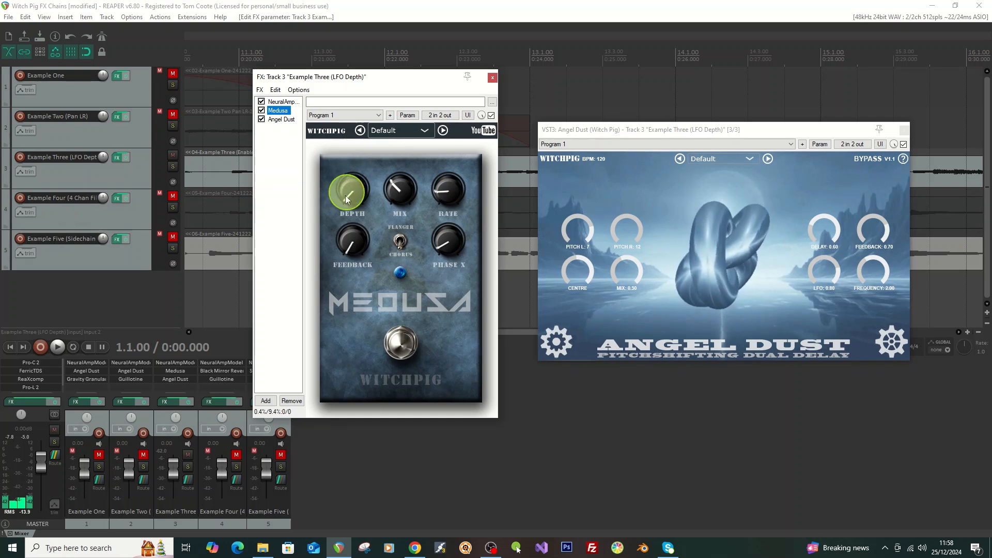
- Open the parameter modulation settings for Medusa's Depth from Example Three's envelope list, close the list, and arrange the windows
mouse_move(802, 545)
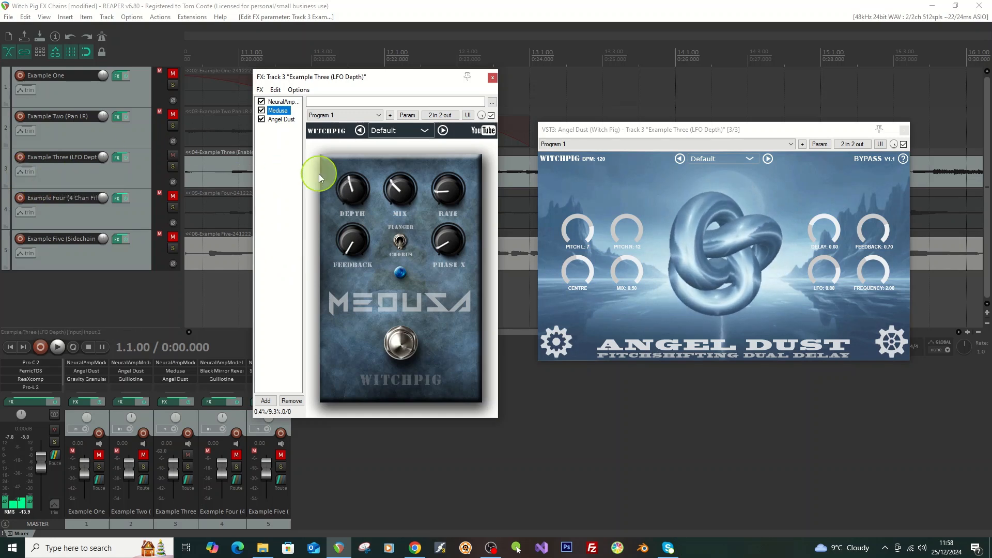
left_click(30, 173)
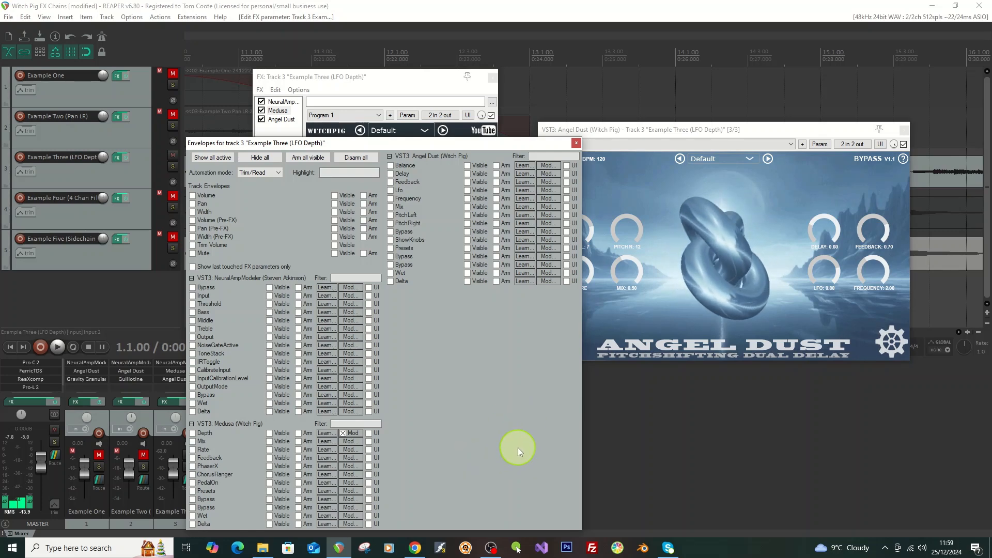
left_click(352, 437)
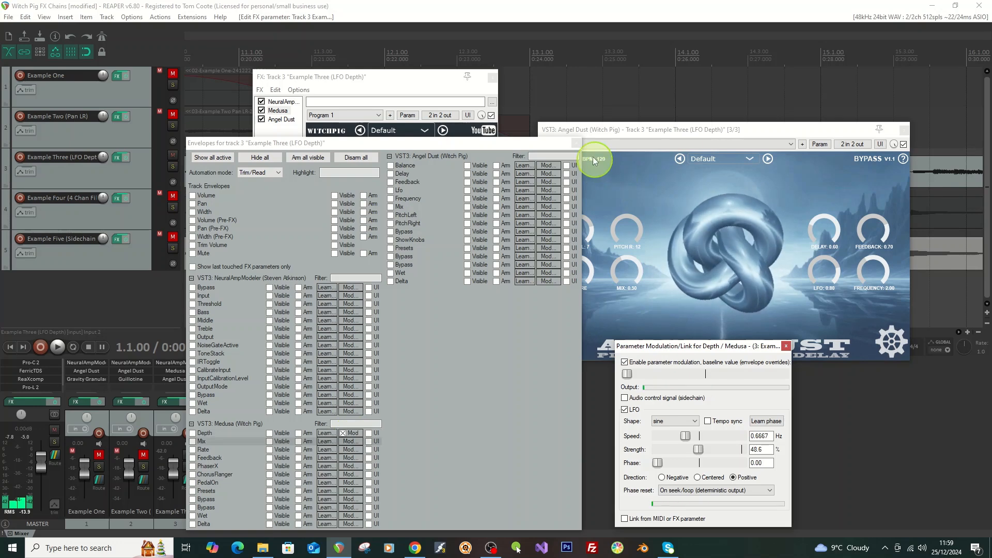
left_click(577, 143)
left_click_drag(708, 345, 622, 304)
left_click_drag(747, 131, 747, 53)
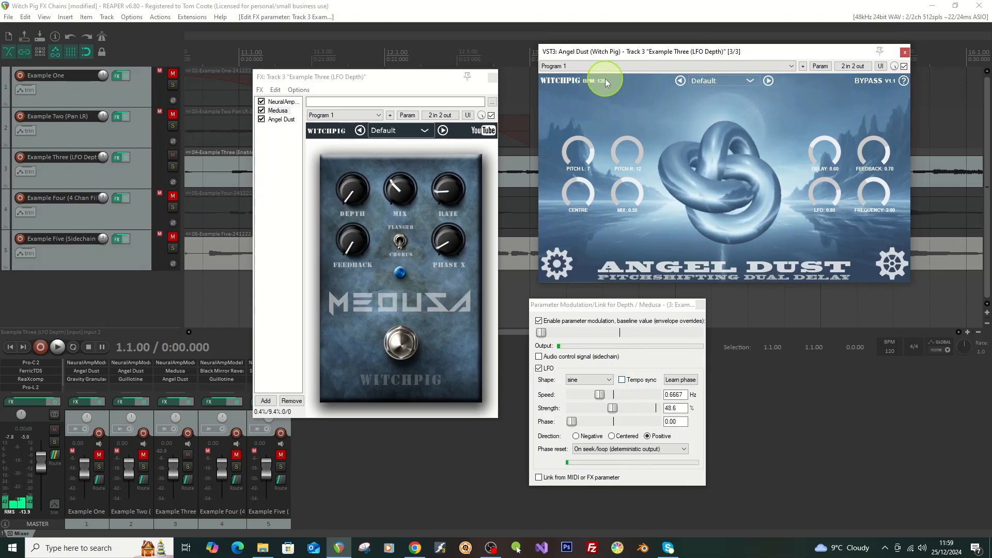
- Turn on tempo sync for Medusa's Depth LFO and try its Centered and Negative directions, finishing on Positive
left_click(623, 380)
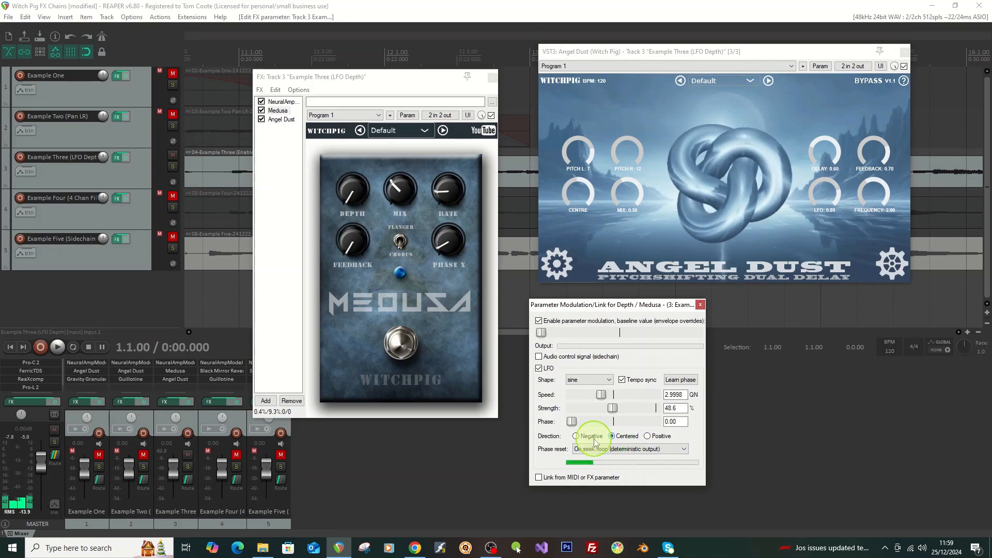
left_click(578, 436)
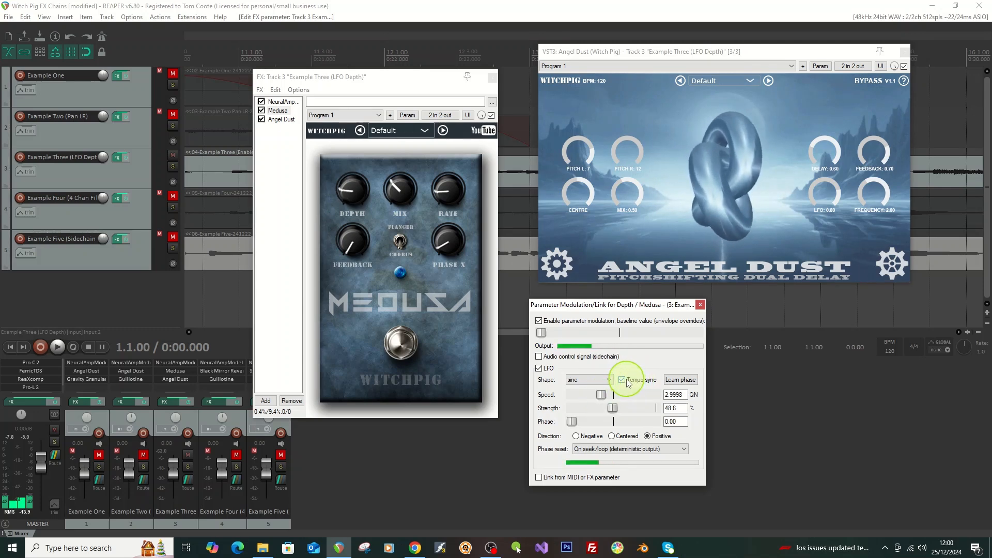
- Disable the LFO on Medusa's Depth, play Example Three to hear it without the modulation, and stop playback
left_click(539, 368)
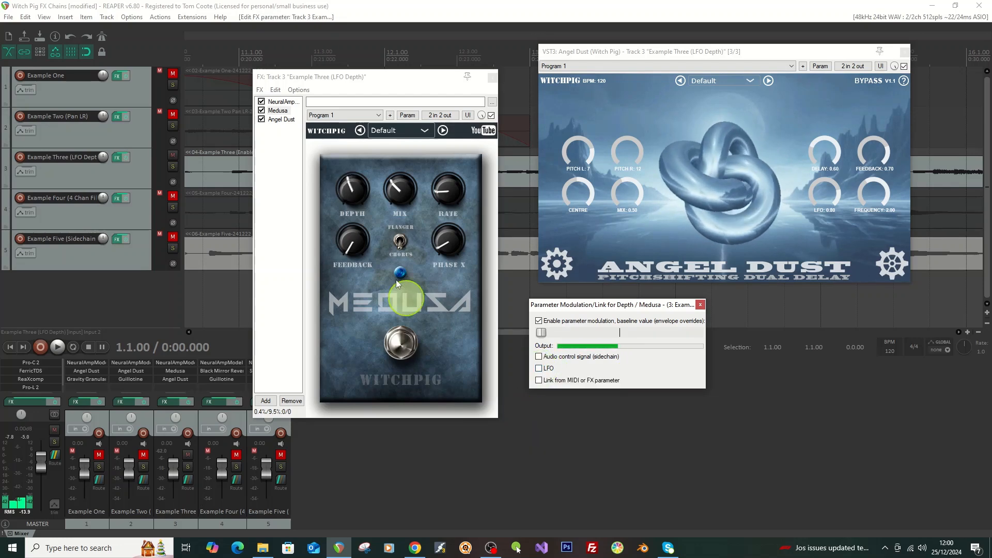
left_click(61, 348)
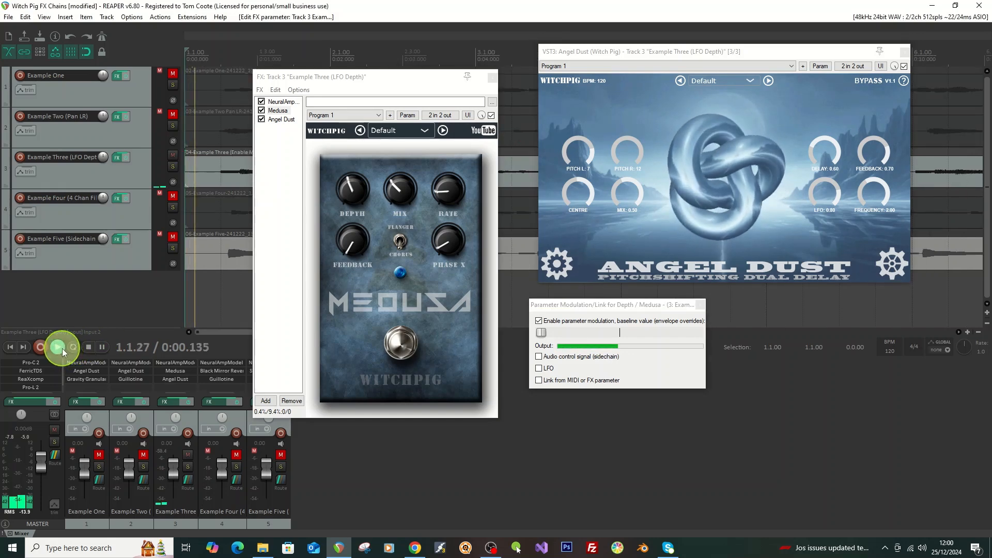
left_click(89, 346)
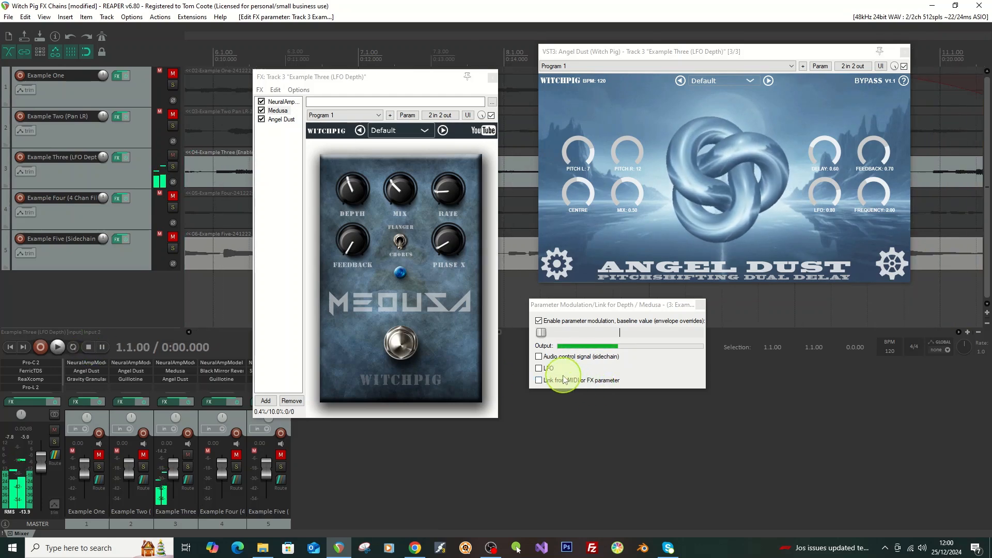
- Re-enable the LFO on Medusa's Depth, play Example Three with the modulation, then close the modulation settings and stop playback
left_click(538, 367)
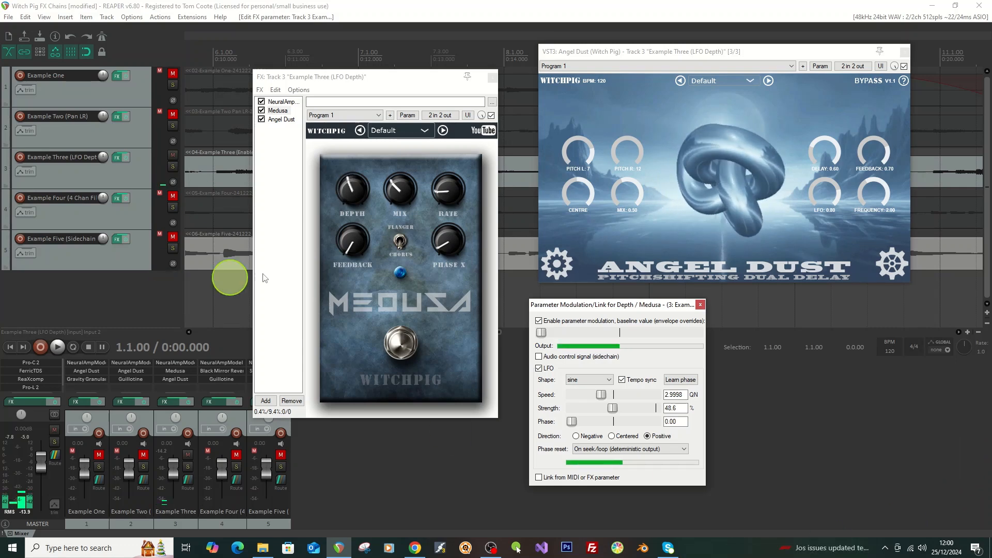
left_click(56, 347)
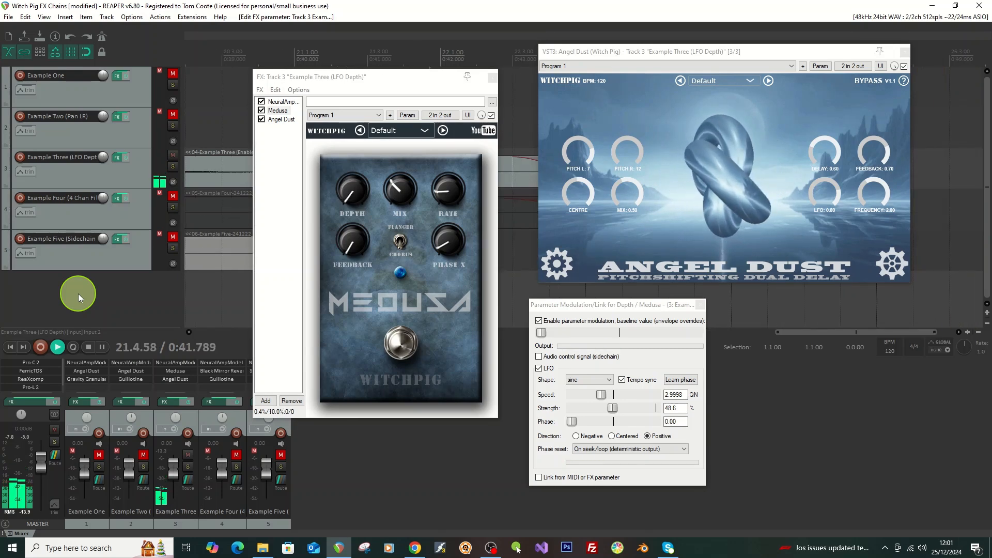
left_click(700, 304)
key("space")
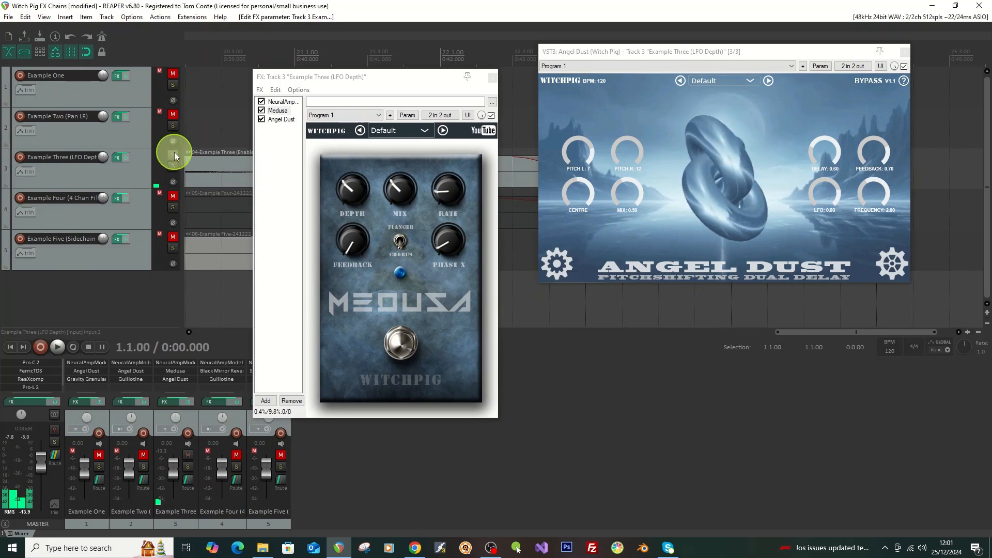
- Mute the Example Three track and close its FX chain and Angel Dust windows
left_click(172, 155)
left_click(493, 79)
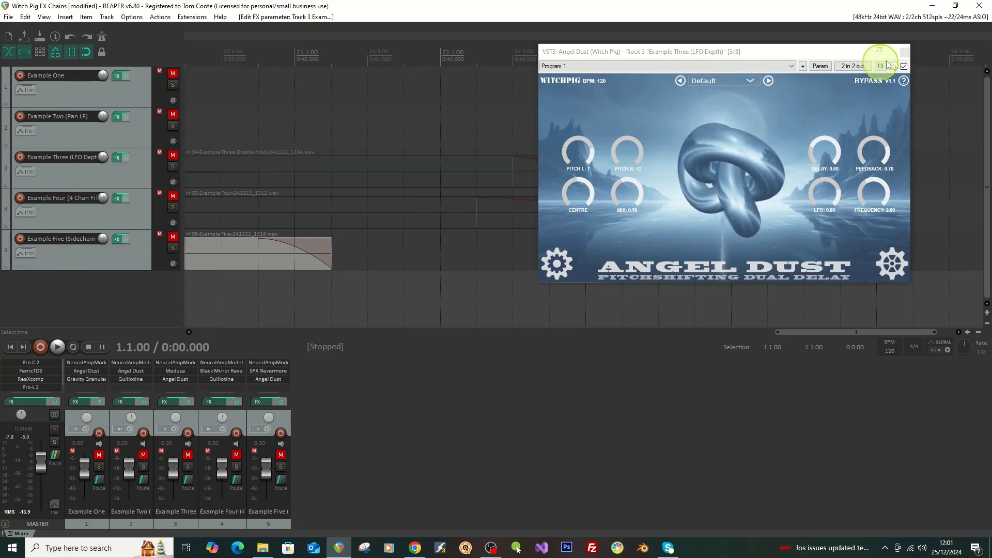
left_click(905, 53)
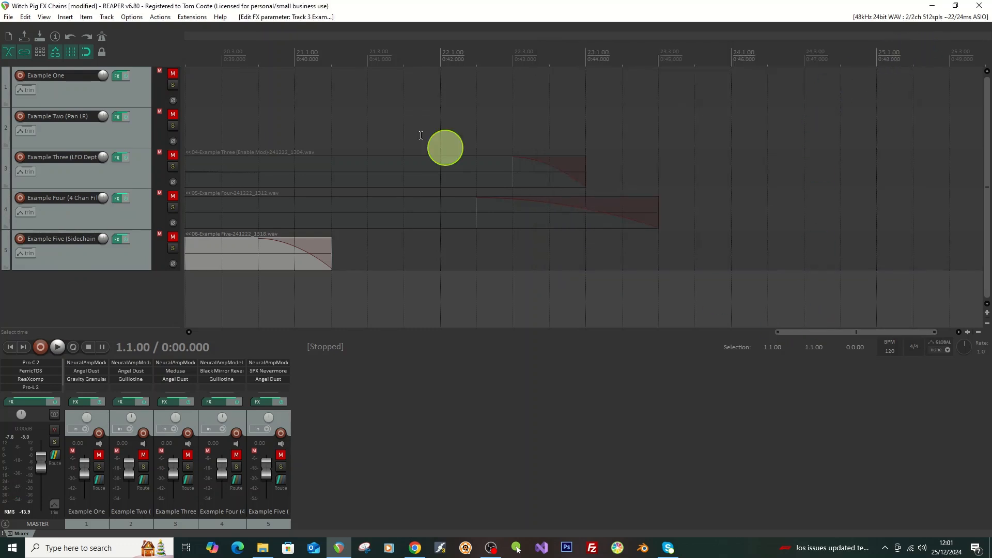
- Unmute Example Four, open its FX chain, and show Guillotine and Black Mirror Reverb in floating windows
left_click(172, 196)
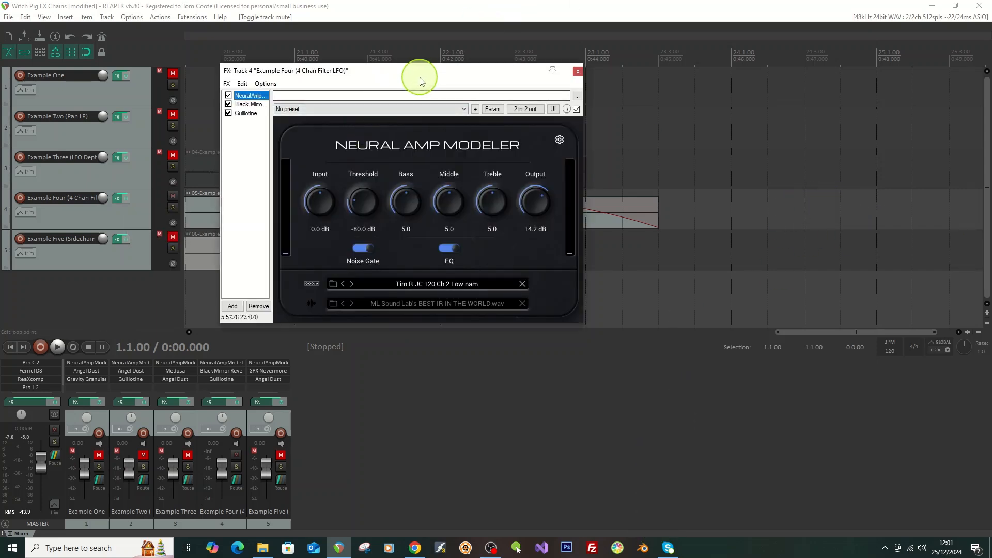
left_click_drag(419, 80, 454, 82)
left_click(279, 107)
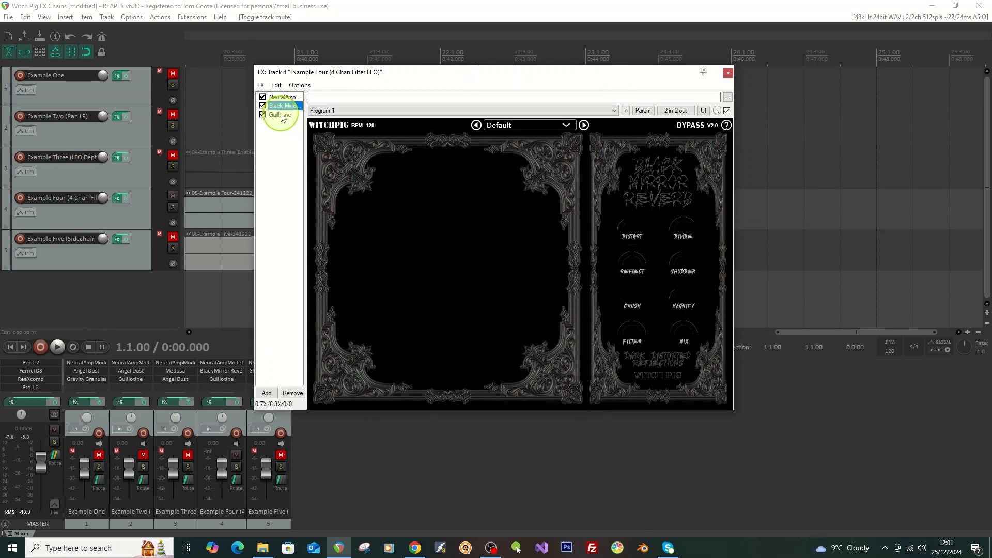
double_click(281, 115)
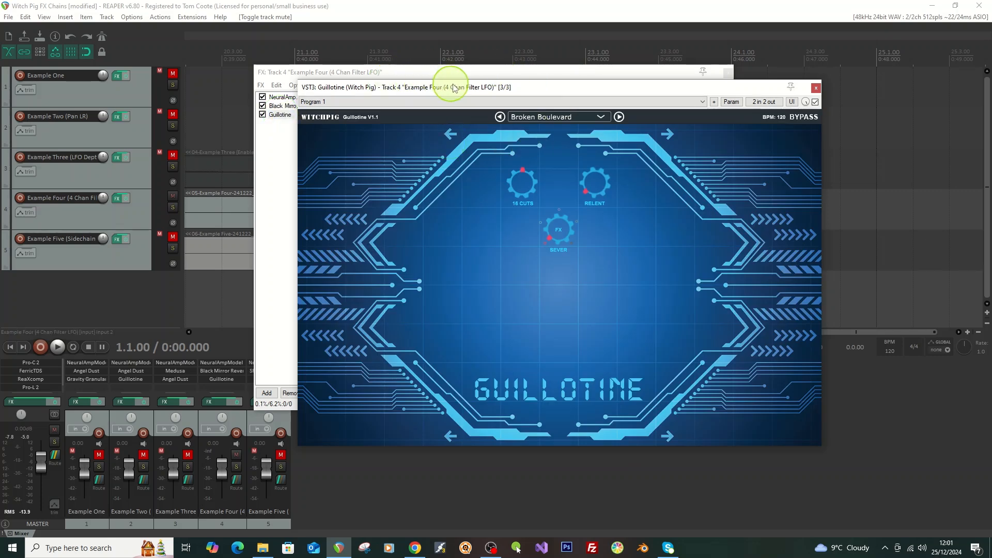
left_click_drag(533, 91, 742, 177)
left_click(282, 107)
double_click(282, 107)
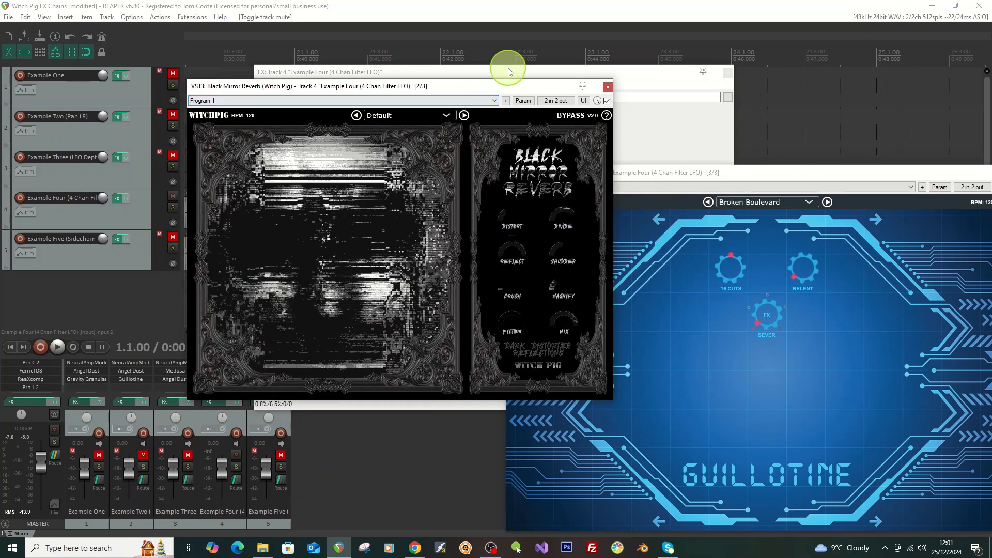
- Show Neural Amp Modeler inside Example Four's FX chain window and arrange it alongside Black Mirror Reverb and Guillotine
left_click(372, 79)
left_click(284, 97)
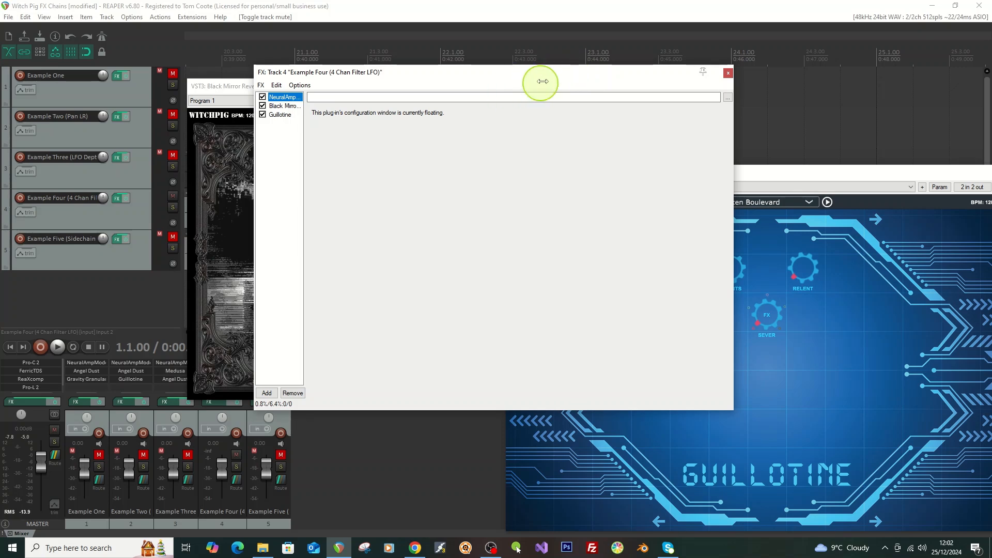
double_click(283, 97)
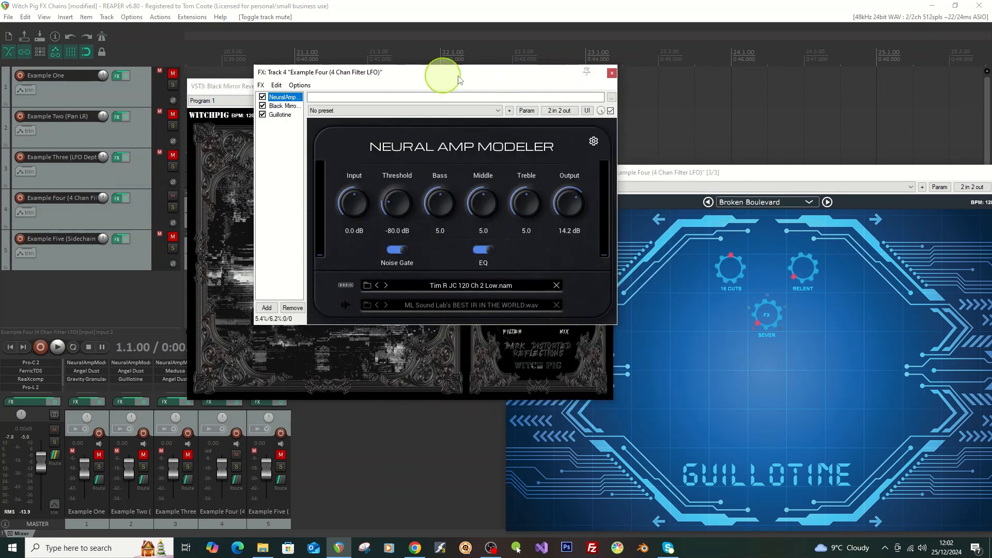
left_click_drag(454, 73, 267, 129)
left_click(438, 88)
left_click_drag(438, 87, 582, 41)
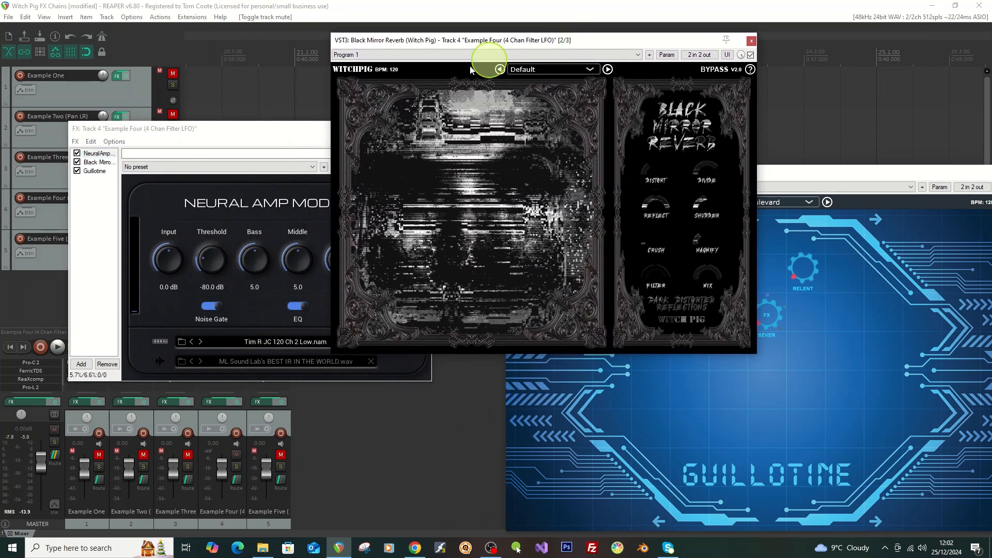
left_click(246, 138)
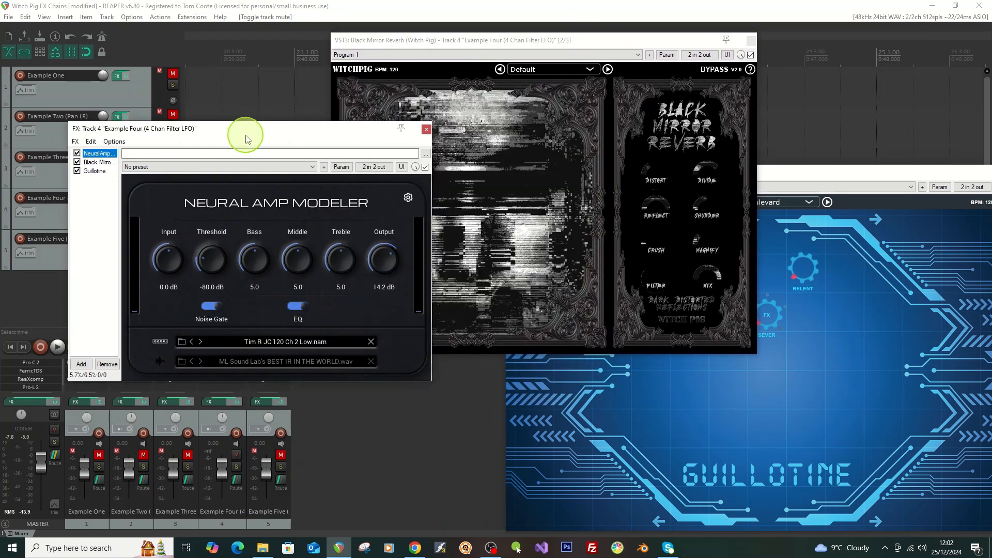
- Inspect the four-channel routing in the plug-in pin connectors of Neural Amp Modeler, Black Mirror Reverb and Guillotine on Example Four
left_click(373, 167)
left_click(306, 133)
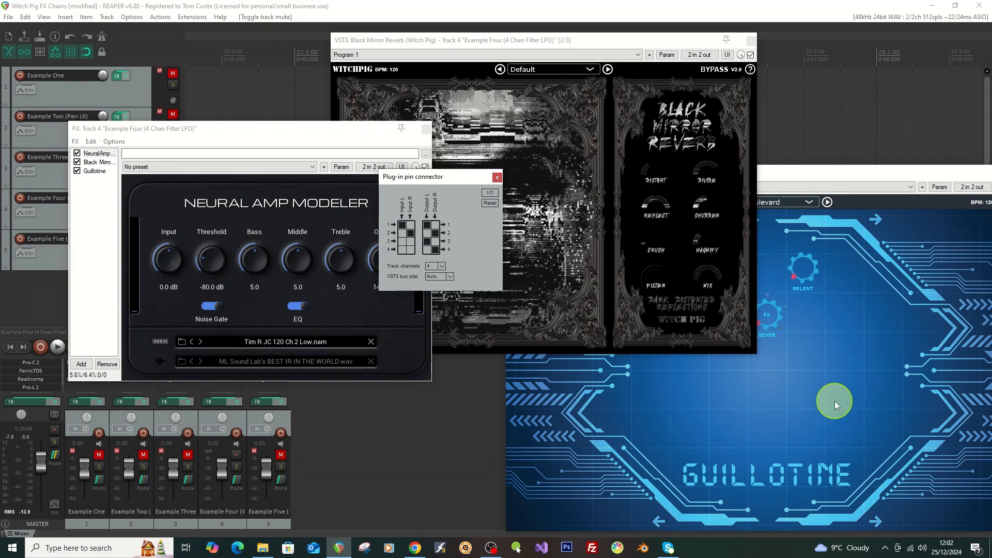
left_click(497, 177)
left_click(699, 55)
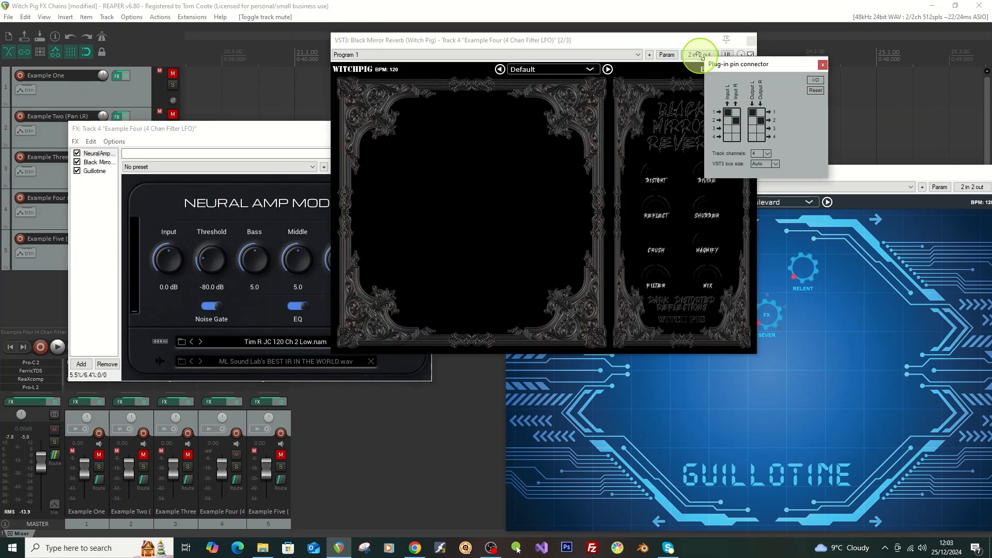
left_click(822, 66)
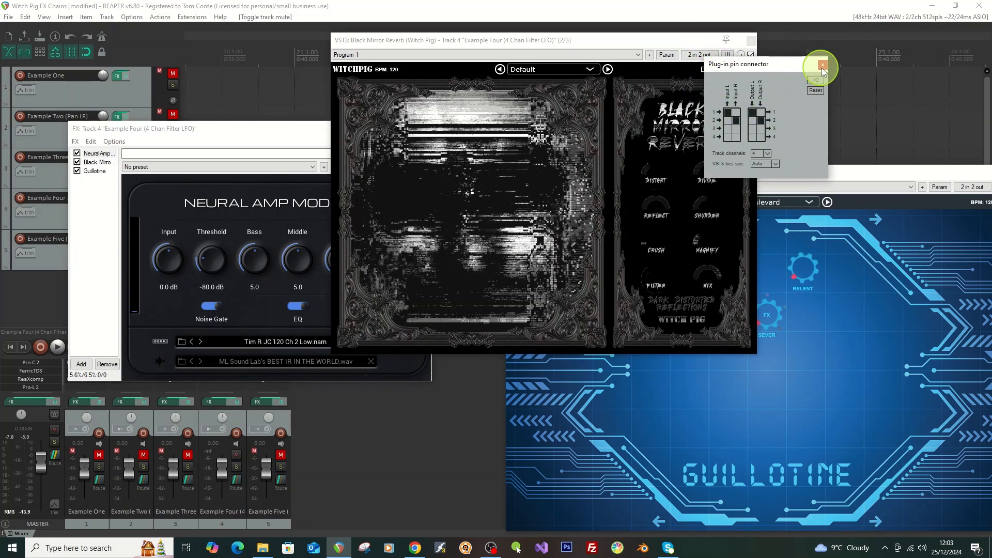
left_click(971, 187)
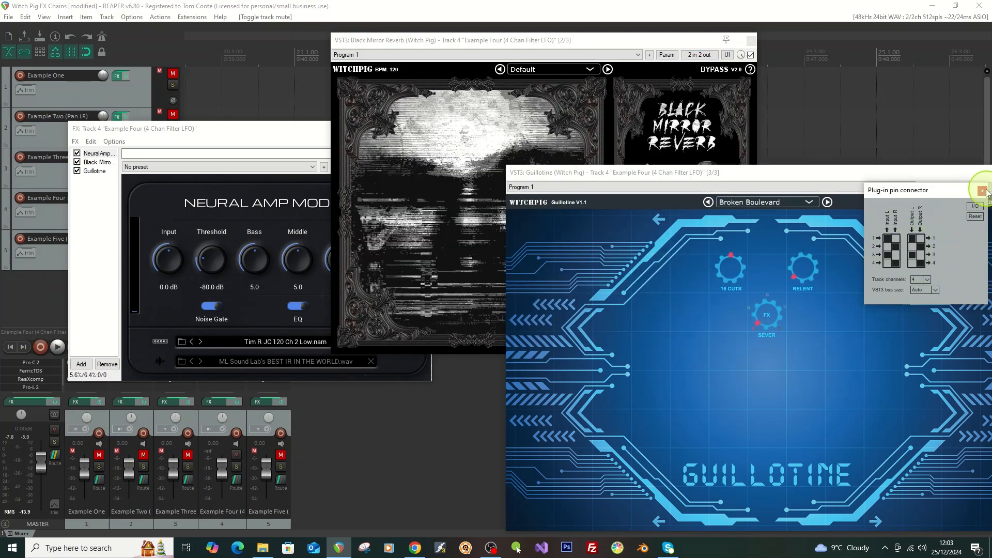
left_click(981, 194)
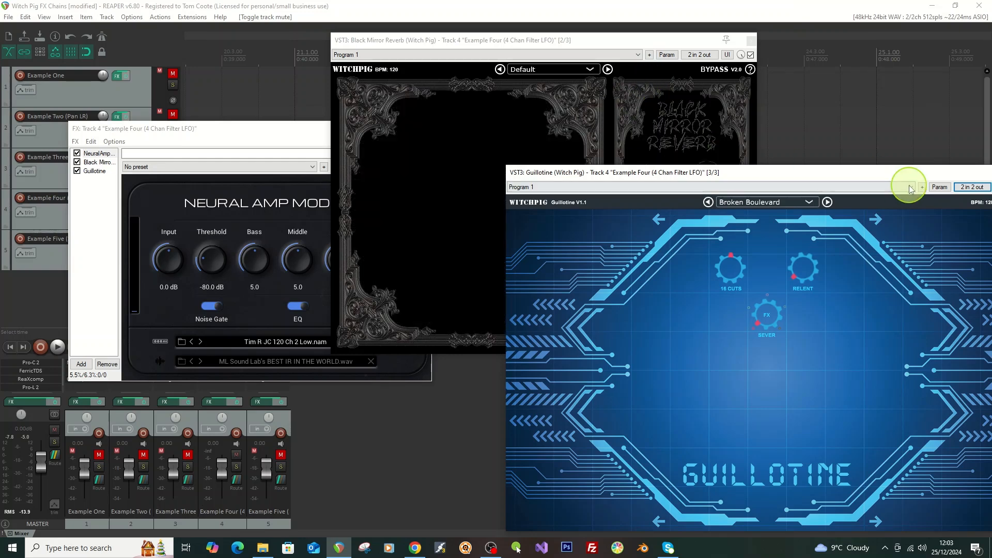
- Close Example Four's FX chain window and arrange the Black Mirror Reverb and Guillotine windows beside each other
left_click_drag(948, 177, 915, 187)
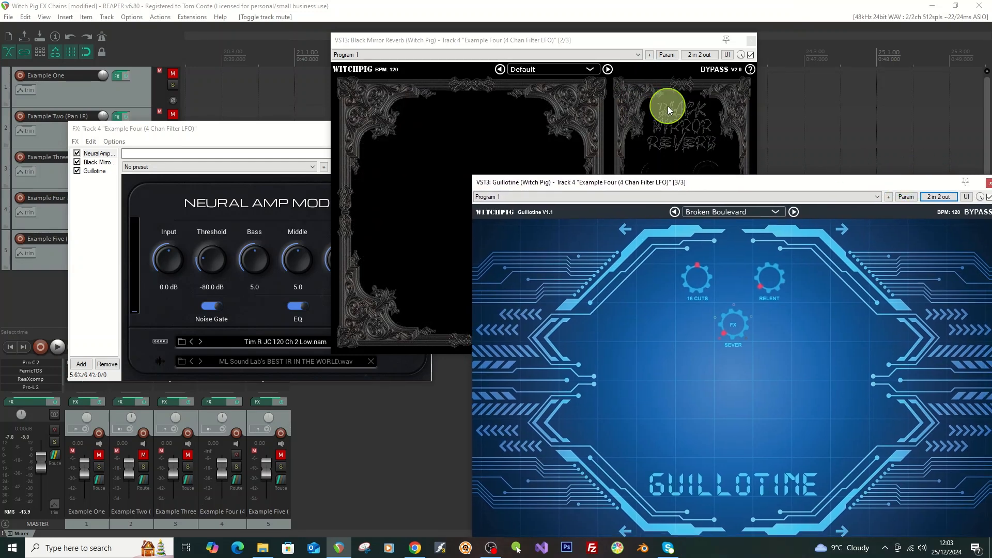
left_click(589, 41)
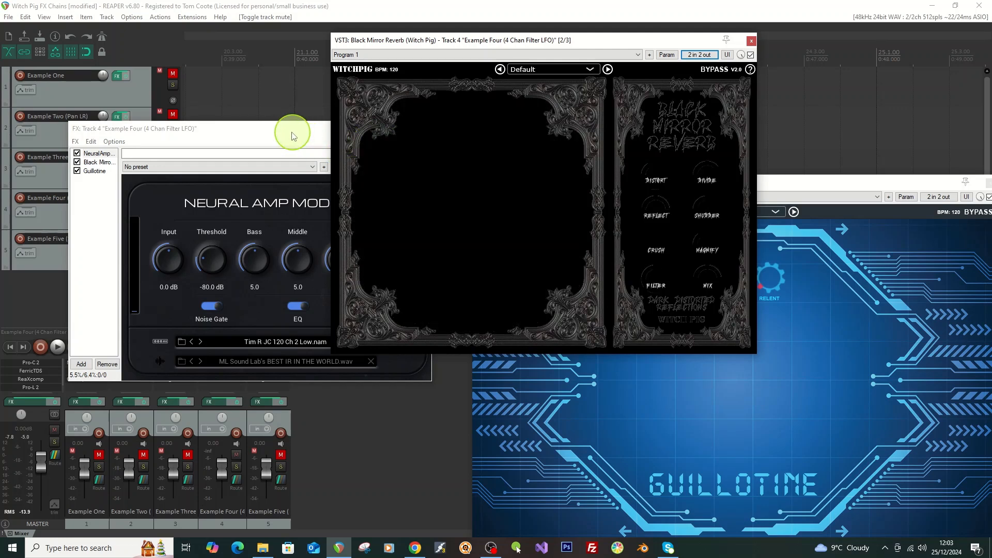
left_click_drag(288, 131, 230, 149)
left_click(366, 146)
left_click_drag(619, 45, 483, 46)
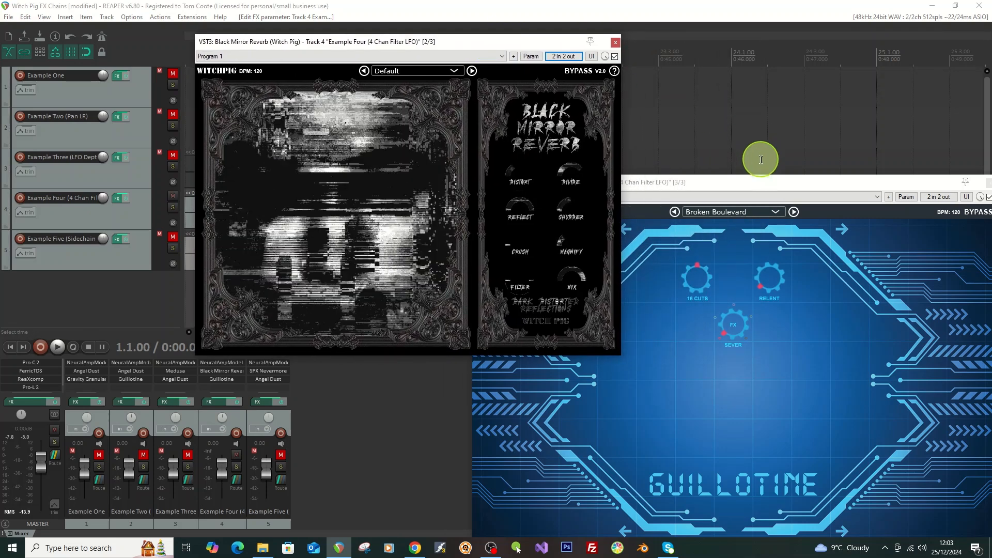
left_click_drag(790, 184, 866, 102)
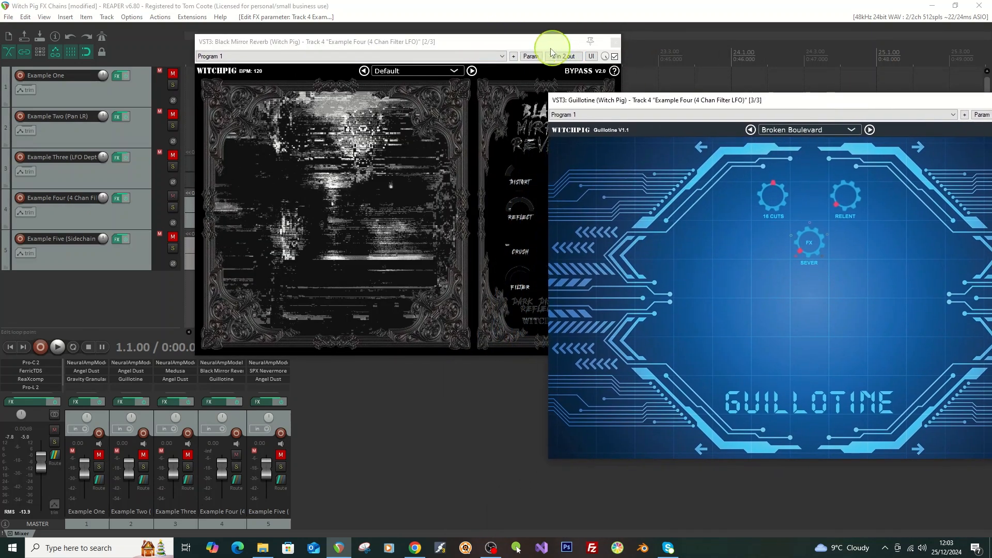
left_click(514, 45)
left_click(373, 260)
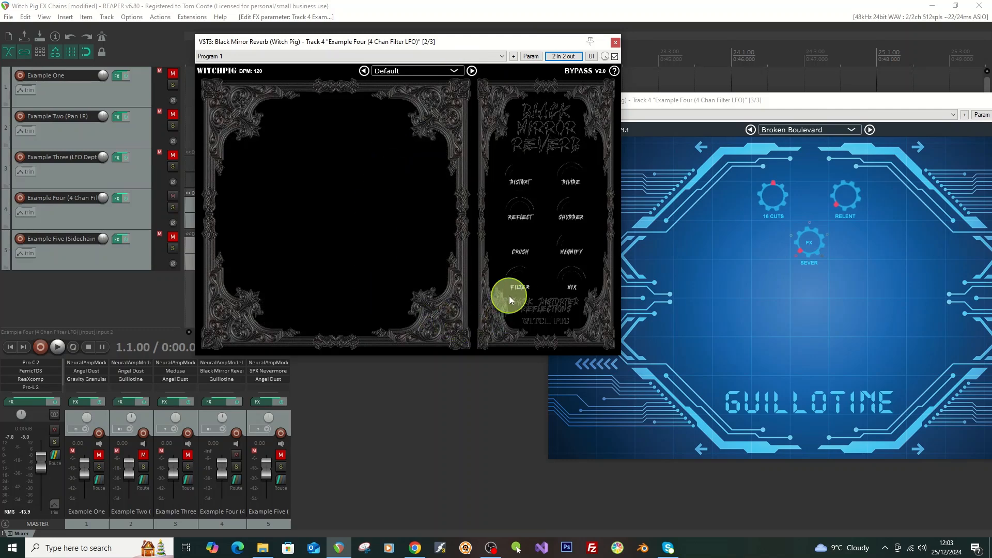
- Show the parameter modulation settings for Black Mirror Reverb's Filter on Example Four and place them below the reverb, closing the envelopes window
mouse_move(522, 281)
left_mouse_down()
mouse_move(510, 284)
mouse_move(523, 270)
left_mouse_up()
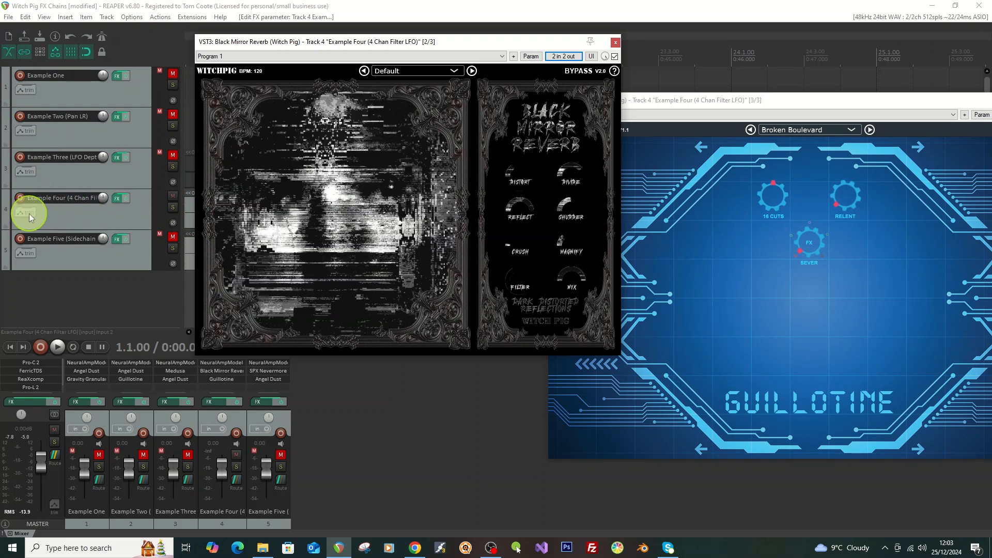
left_click(29, 213)
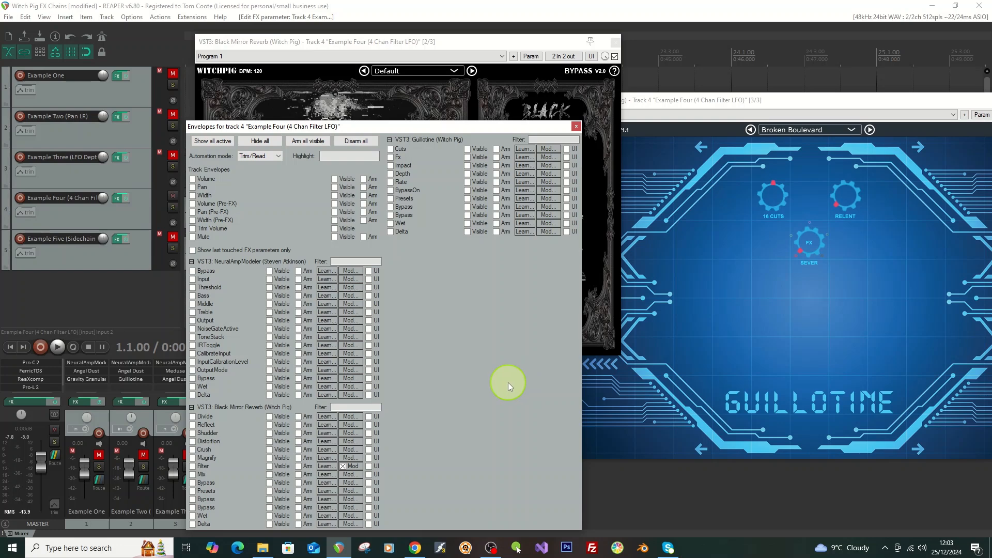
left_click(351, 467)
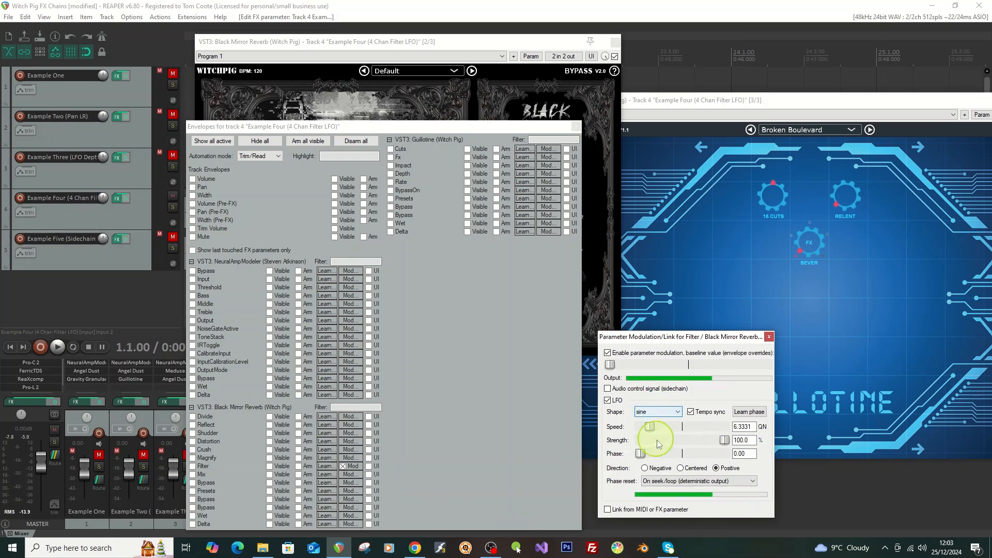
left_click(575, 127)
left_click_drag(718, 347, 500, 372)
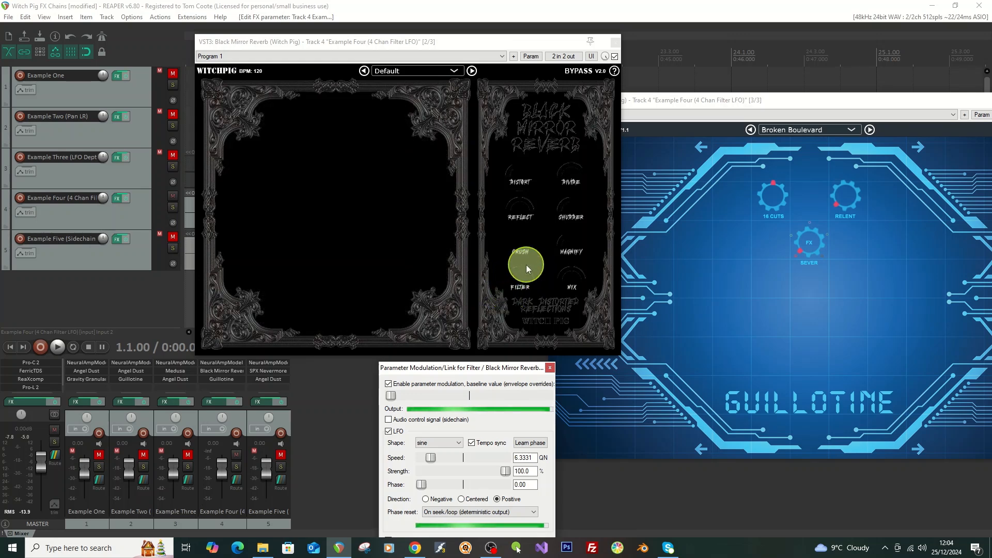
- Play Example Four through to demonstrate the LFO-modulated Filter, stop playback and close the Filter's modulation window
left_click(58, 348)
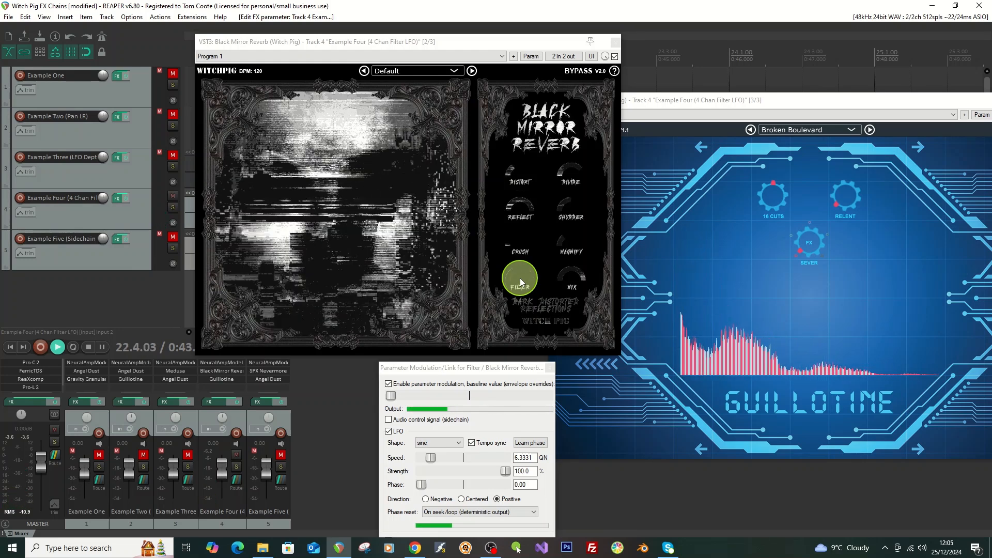
key("space")
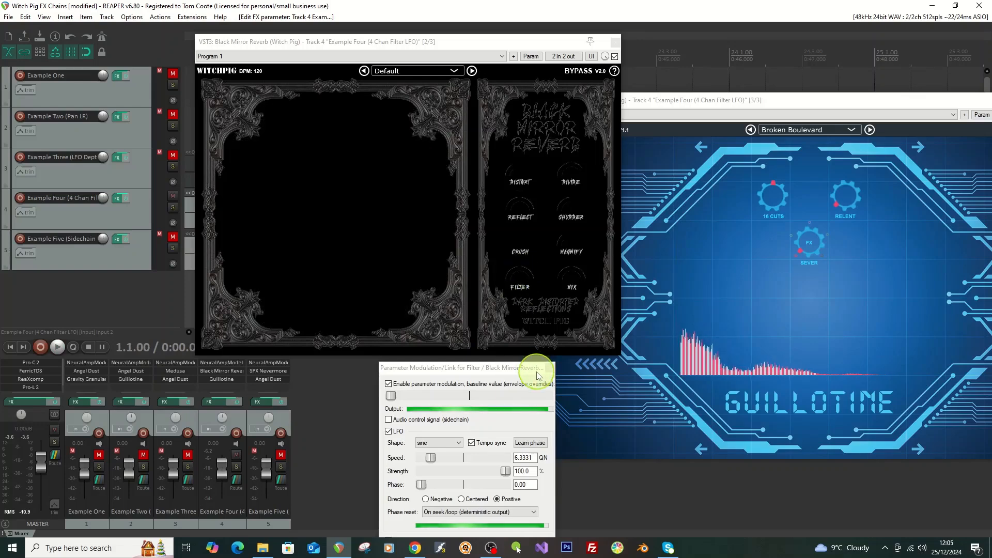
left_click(550, 369)
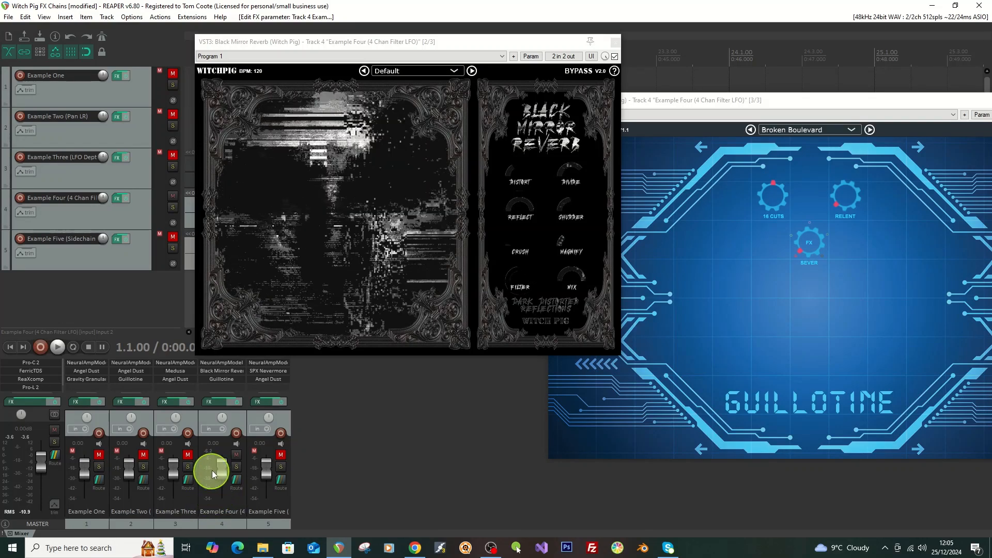
- Close the Black Mirror Reverb and Guillotine windows and mute the Example Four track
left_click(614, 42)
left_click_drag(868, 100, 651, 116)
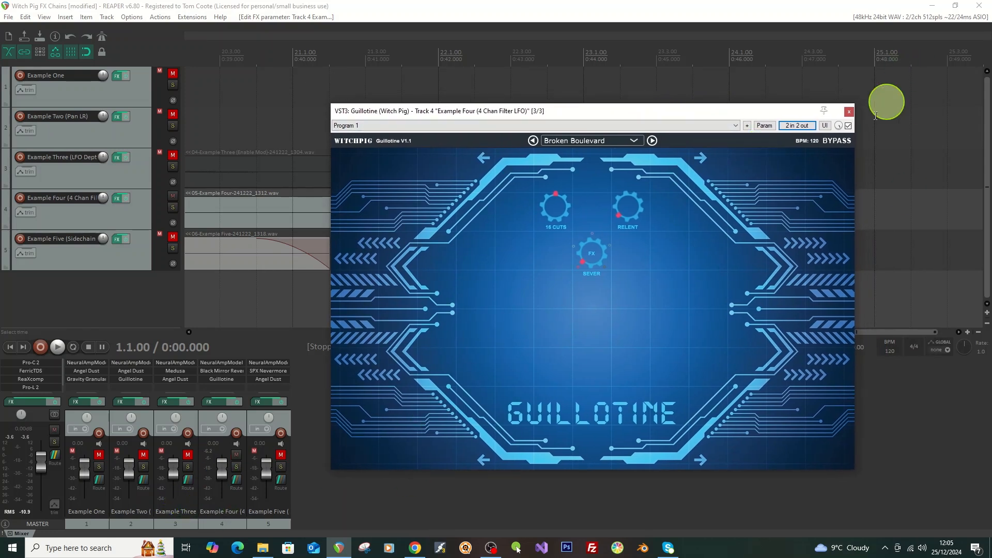
left_click(848, 112)
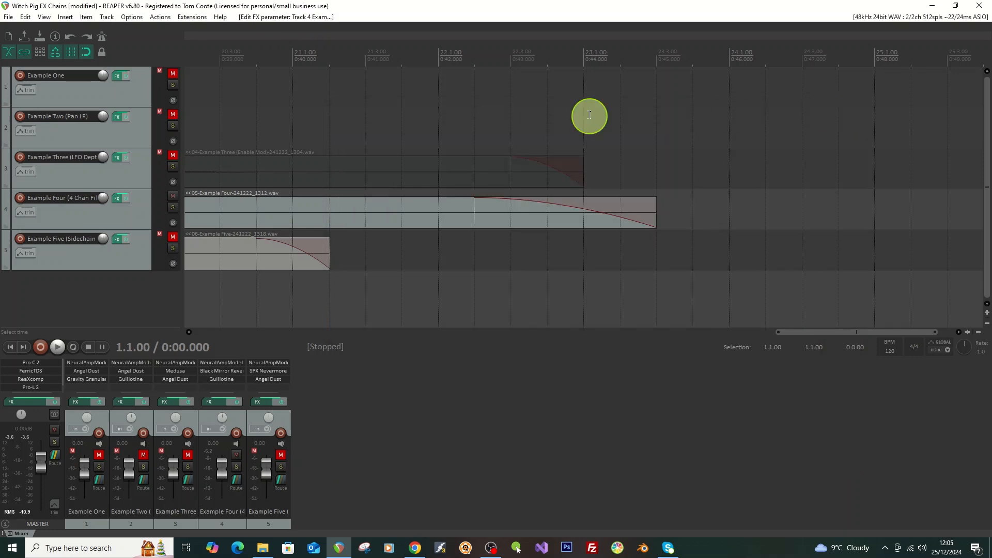
left_click(172, 196)
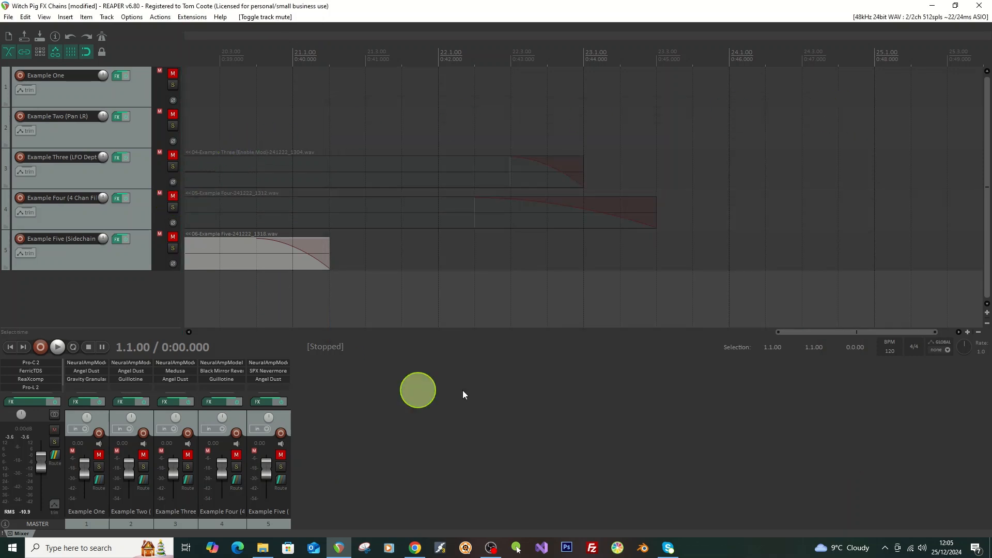
- Unmute Example Five, return to the start of the project and open the track's FX chain
left_click(173, 237)
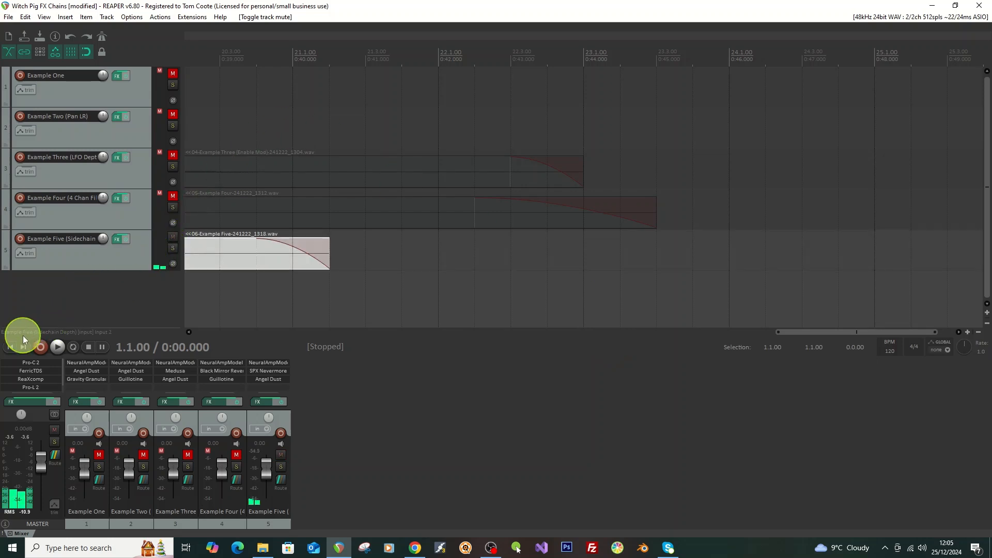
left_click(9, 348)
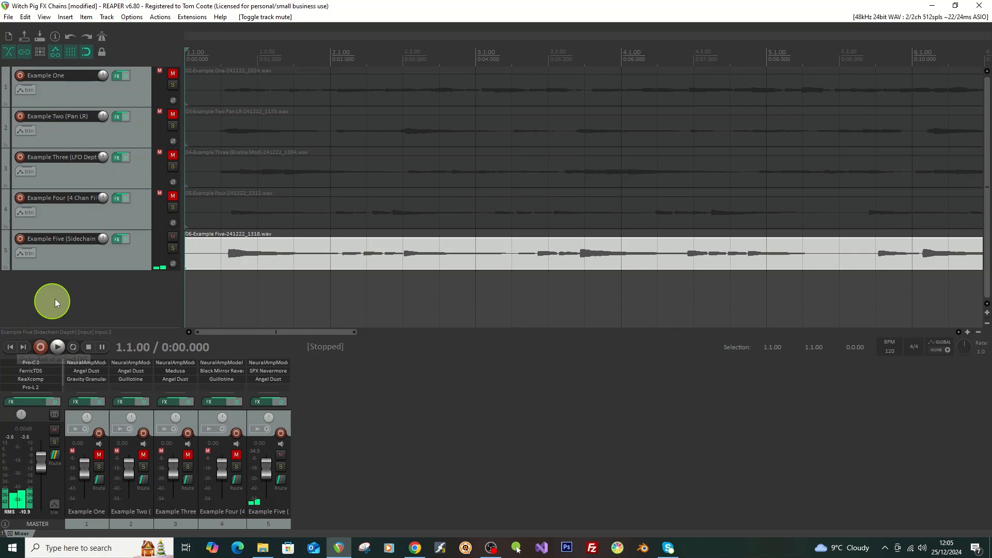
left_click(116, 239)
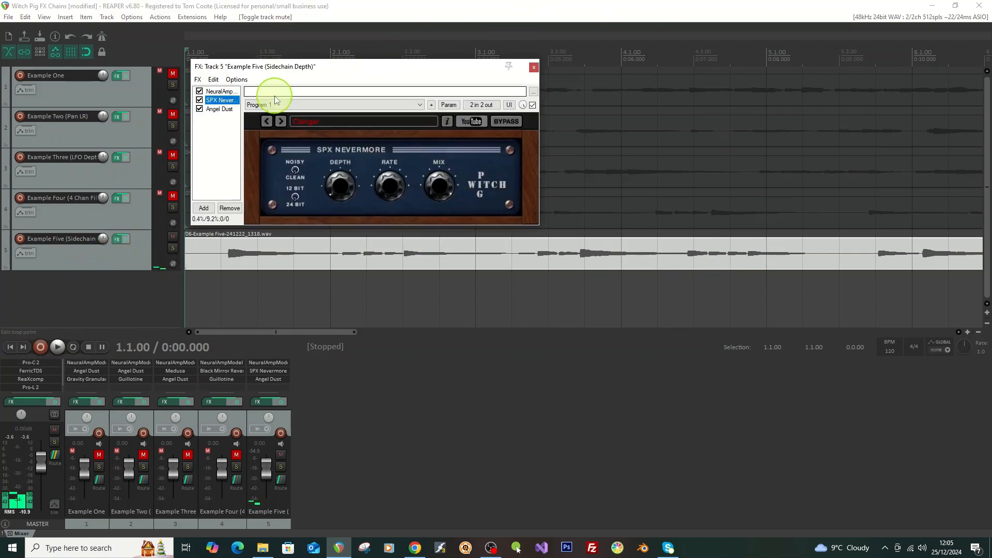
- Show Angel Dust in a floating window and SPX Nevermore inside Example Five's FX chain window, arranged beside each other
left_click_drag(432, 67, 518, 87)
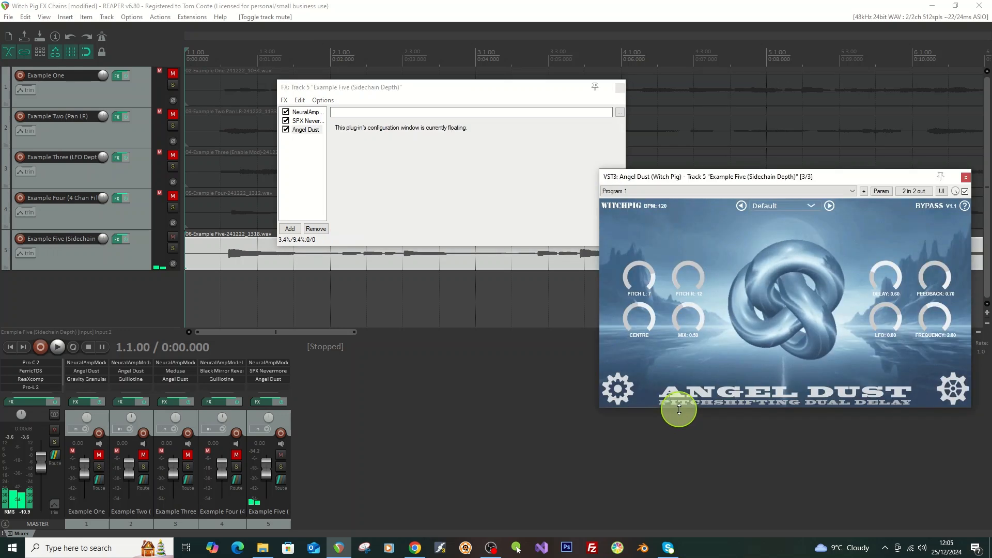
left_click(314, 125)
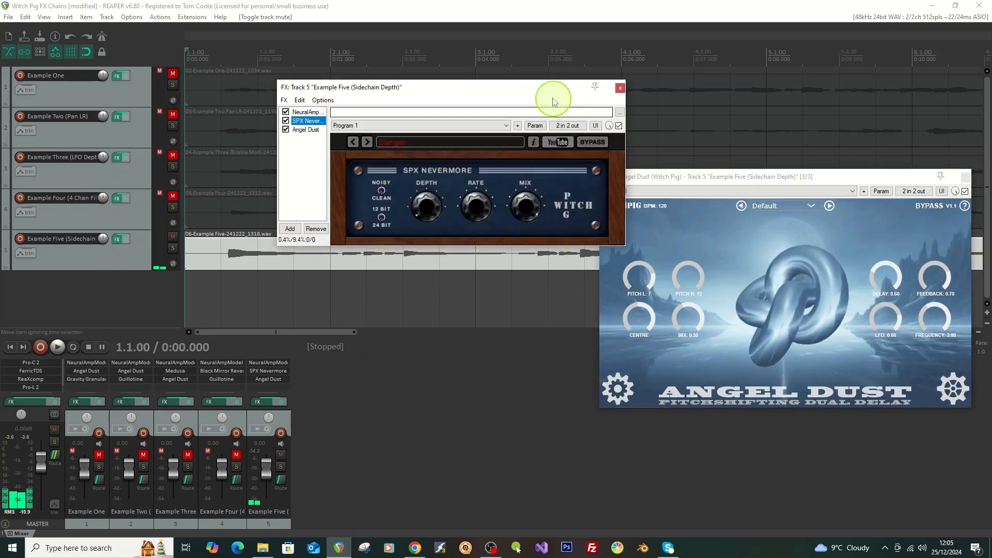
left_click_drag(540, 94, 448, 114)
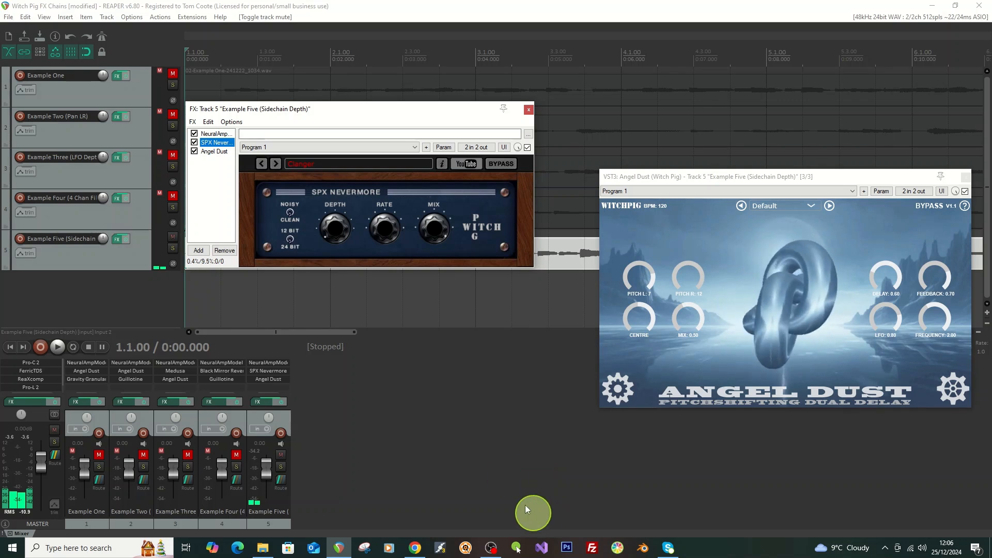
left_click_drag(820, 178, 779, 164)
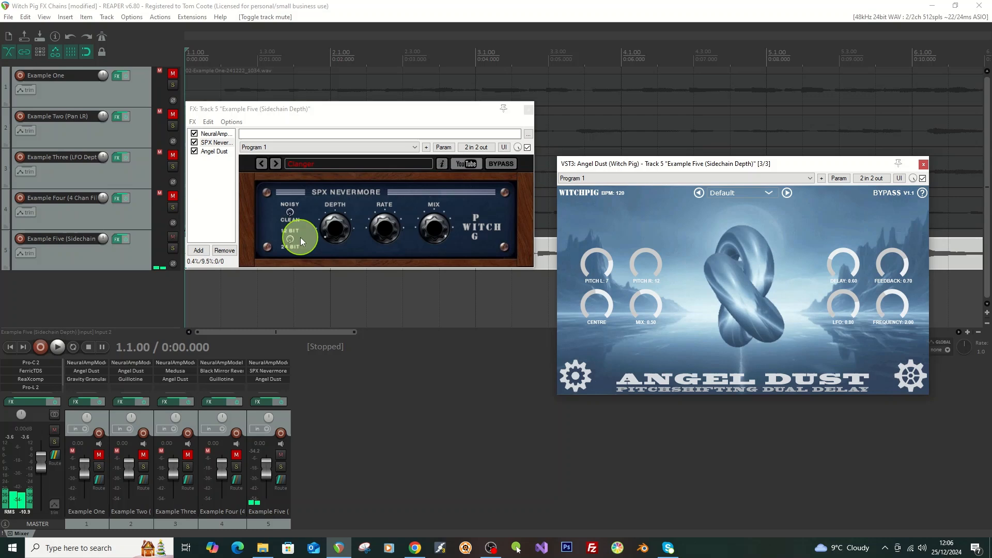
- Show the parameter modulation settings for SPX Nevermore's Depth, close the envelopes window, and arrange the settings below both plug-in windows
left_click(24, 253)
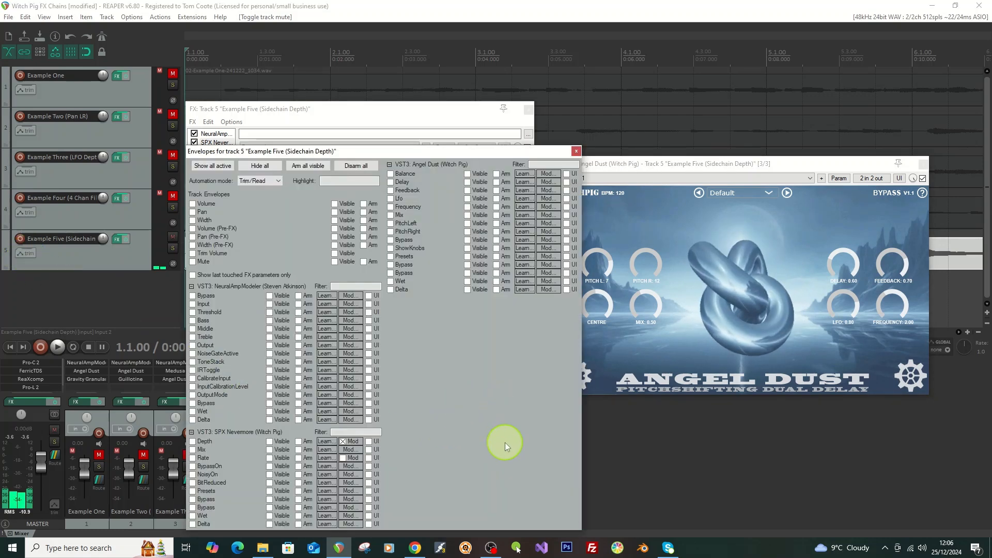
left_click(354, 443)
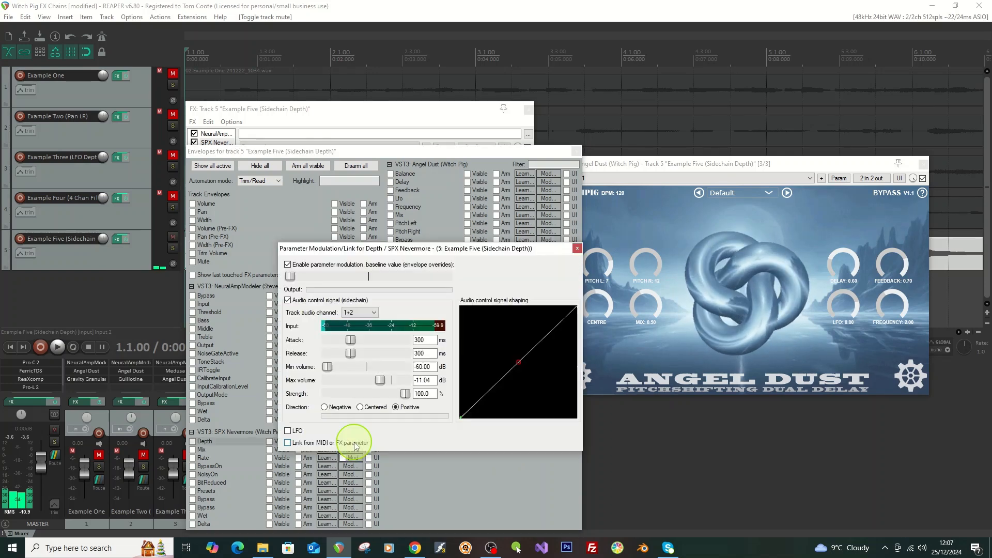
left_click(575, 151)
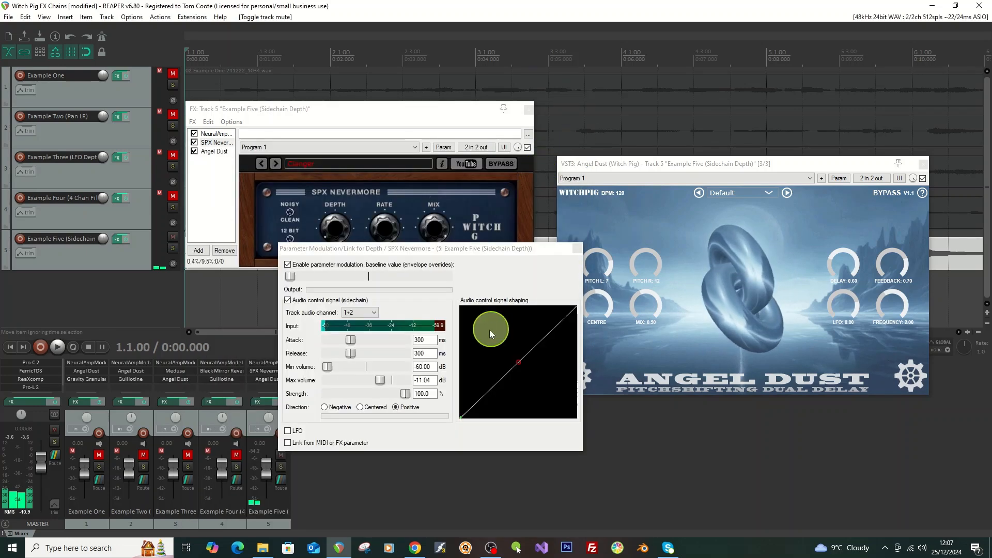
left_click_drag(493, 253, 595, 286)
left_click_drag(784, 164, 817, 56)
left_click_drag(552, 283, 535, 307)
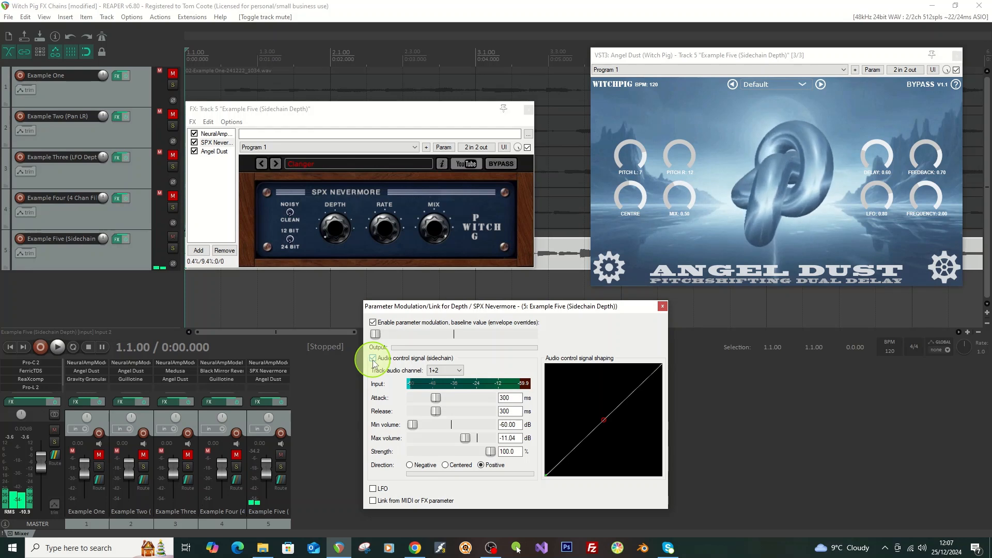
- Examine the sidechain audio control of SPX Nevermore's Depth, including the track audio channel options and the signal shaping curve
left_click(337, 233)
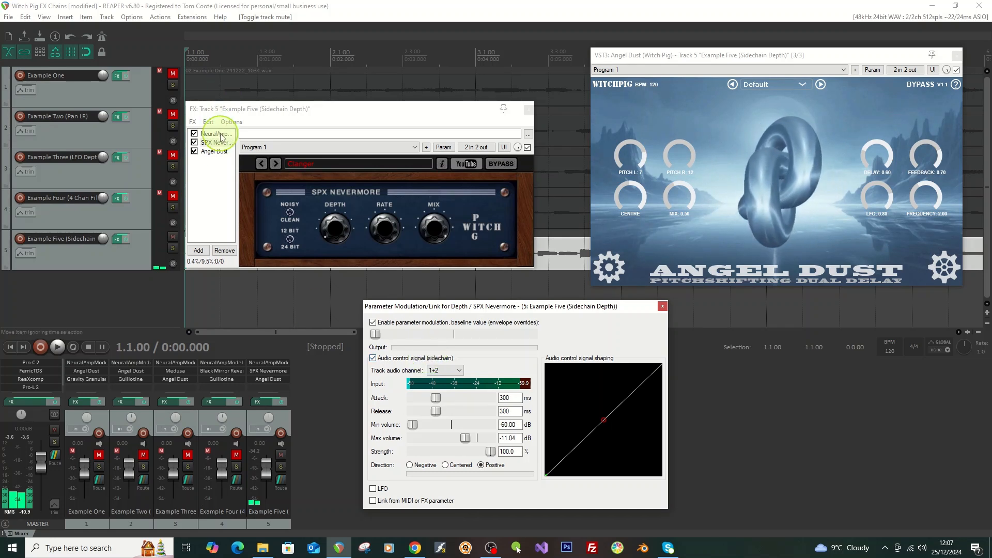
left_click(459, 371)
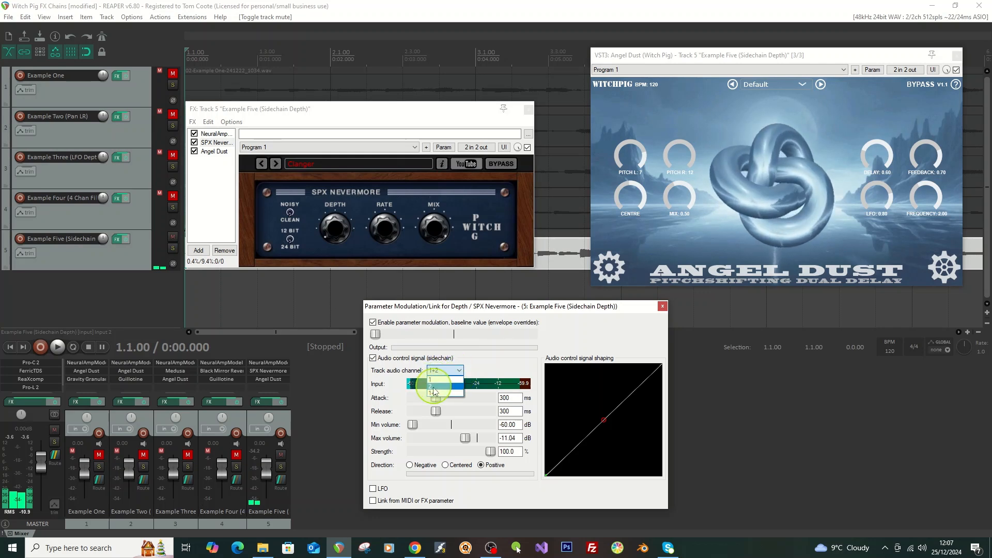
left_click(497, 368)
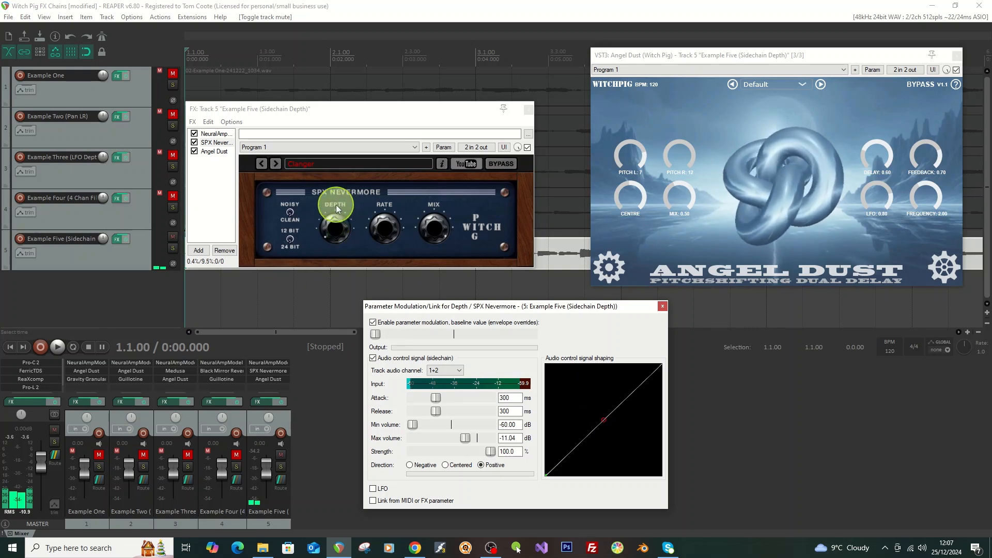
left_click(601, 415)
left_click(333, 221)
left_click(621, 422)
left_click(340, 221)
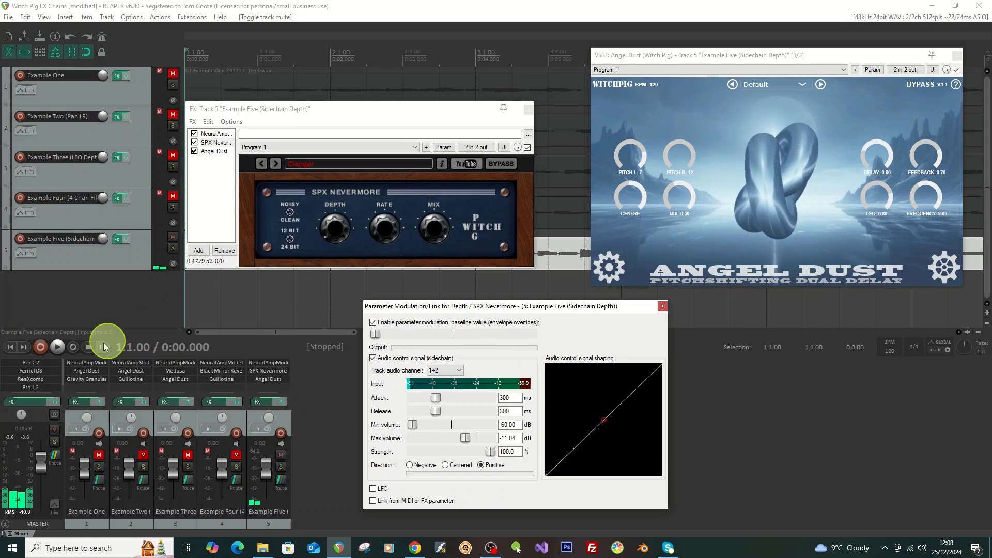
- Play Example Five through to demonstrate the sidechained Depth, mute the track and stop playback
left_click(59, 347)
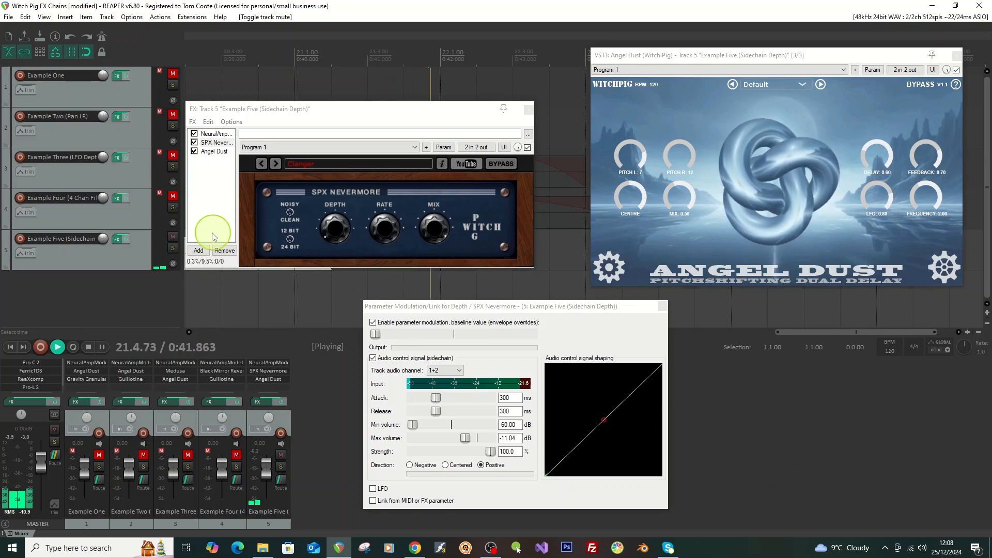
left_click(172, 238)
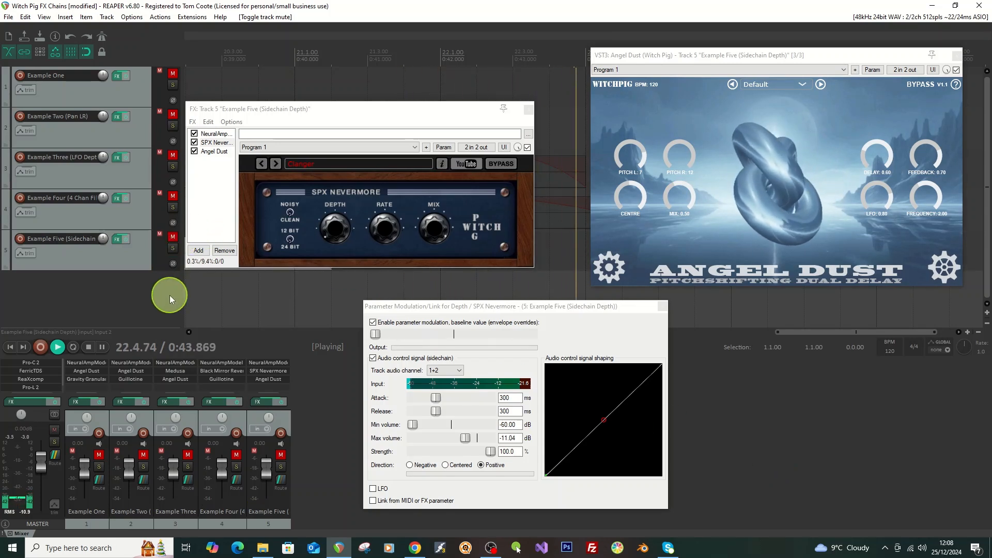
key("space")
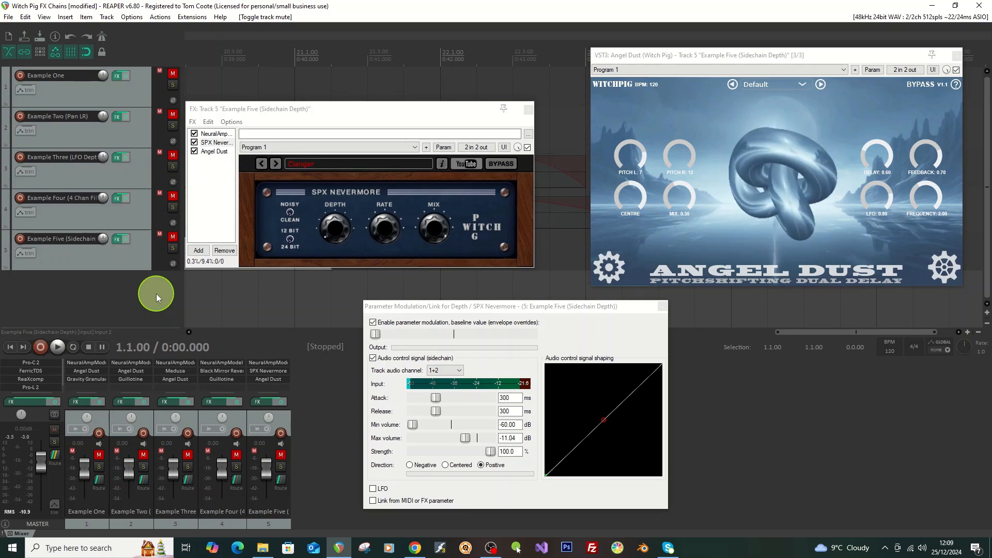
- Show the list of saved FX chains available for the Example Five track, and close it without loading one
right_click(117, 240)
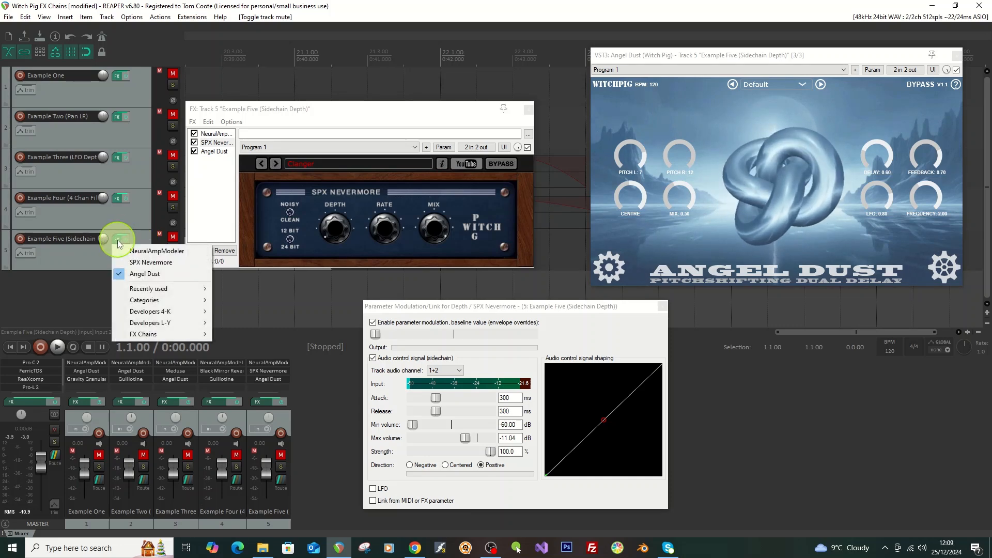
mouse_move(160, 338)
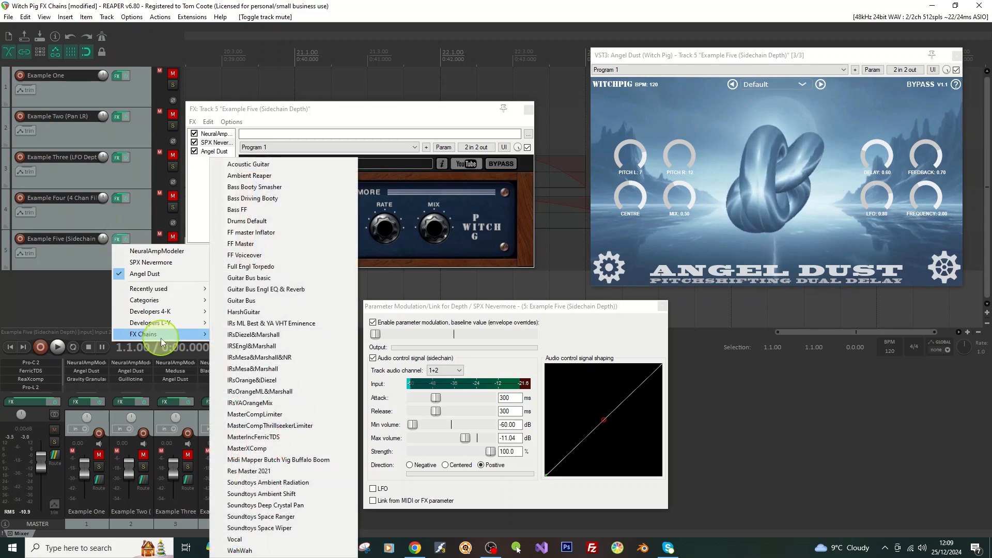
left_click(77, 286)
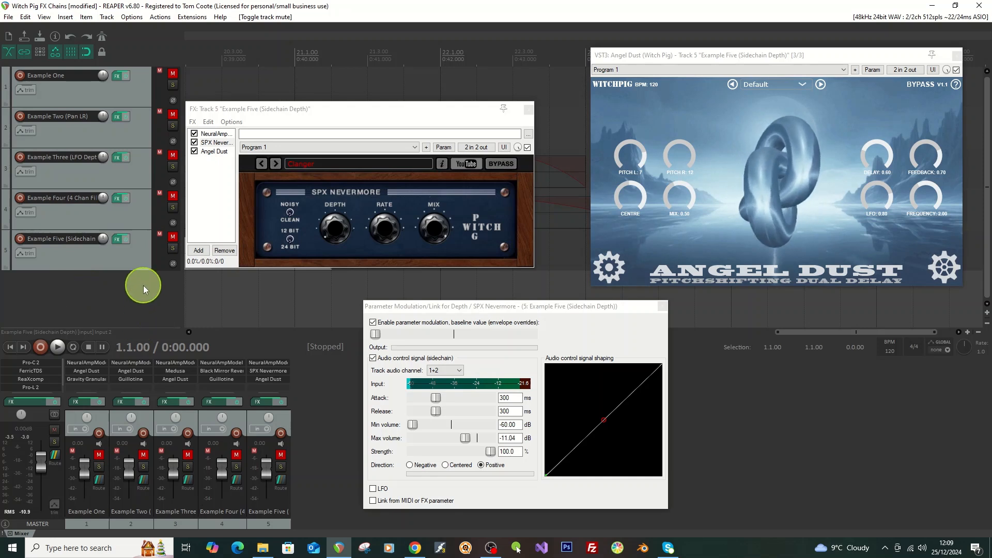
- Switch to Chrome and look through the REAPER tutorial videos on the Witch Pig Tutorials page, from its start to the Siberian Hamster video
mouse_move(416, 548)
left_click(417, 548)
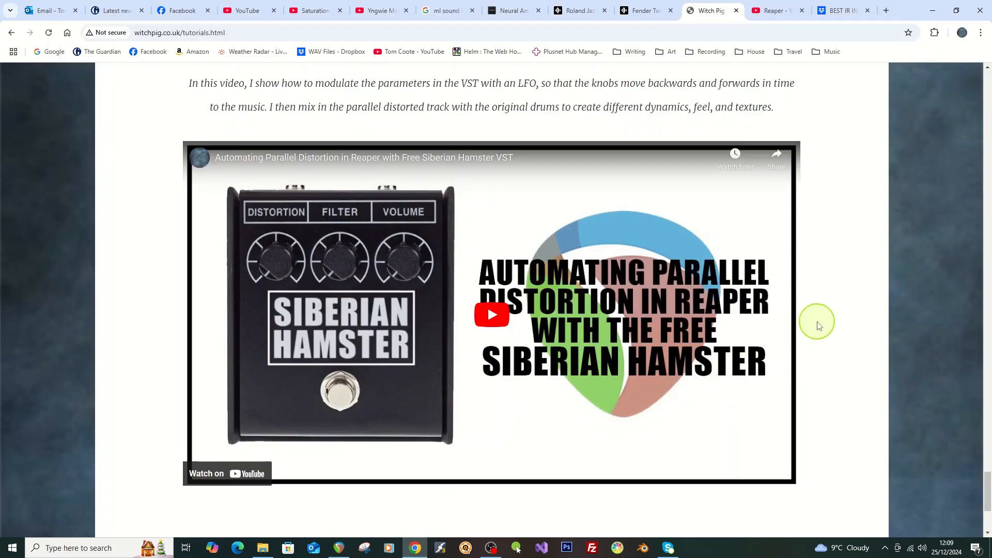
scroll(837, 230, "up", 5)
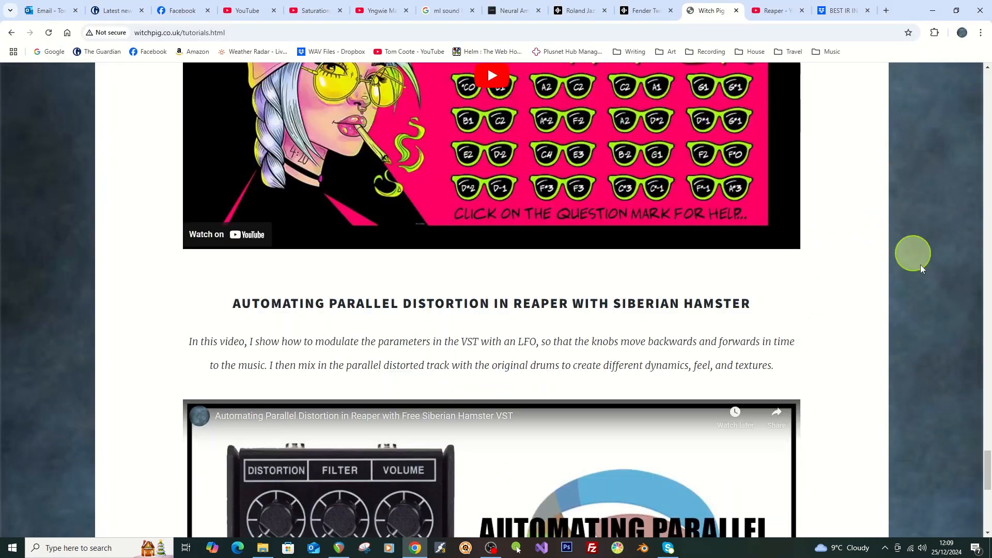
left_click_drag(987, 463, 987, 76)
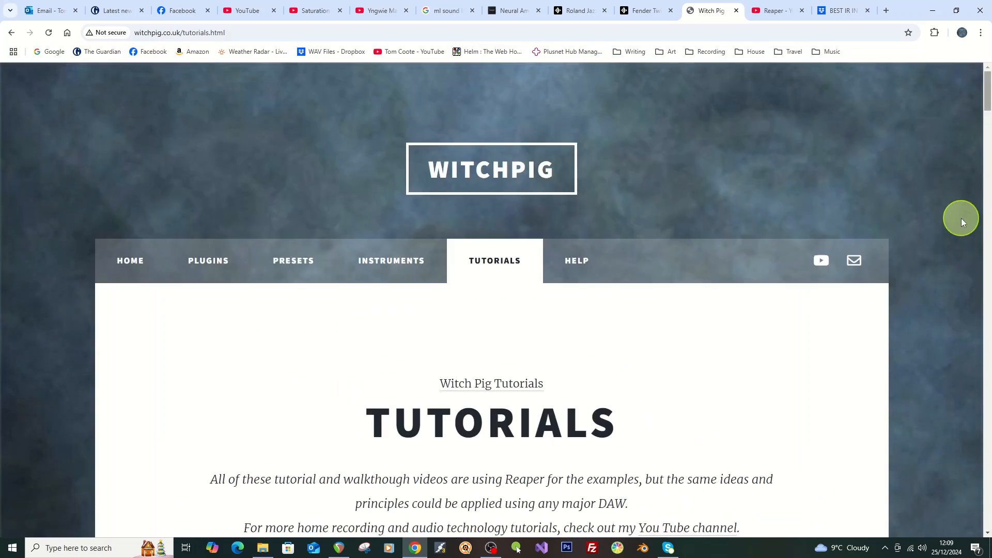
scroll(961, 222, "down", 5)
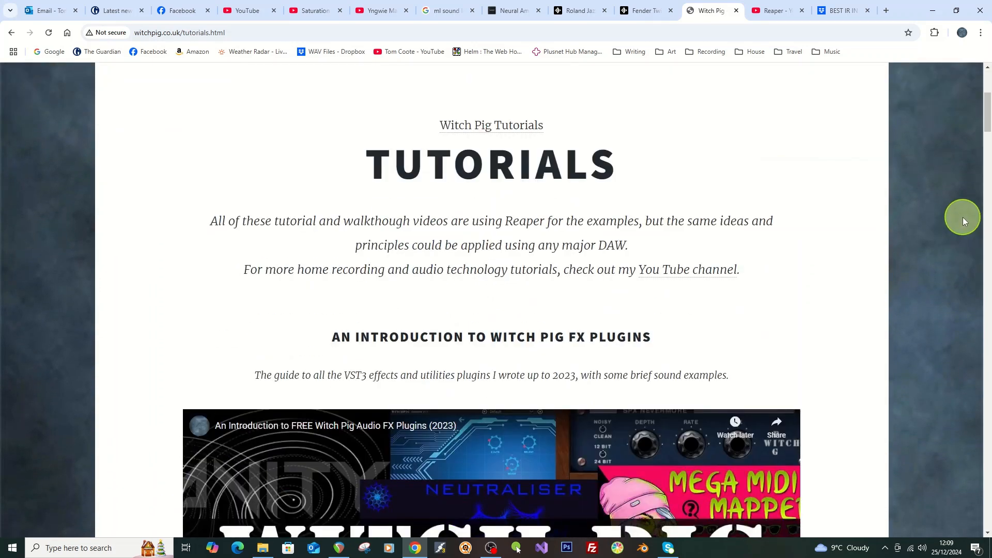
scroll(963, 218, "down", 20)
scroll(952, 251, "down", 4)
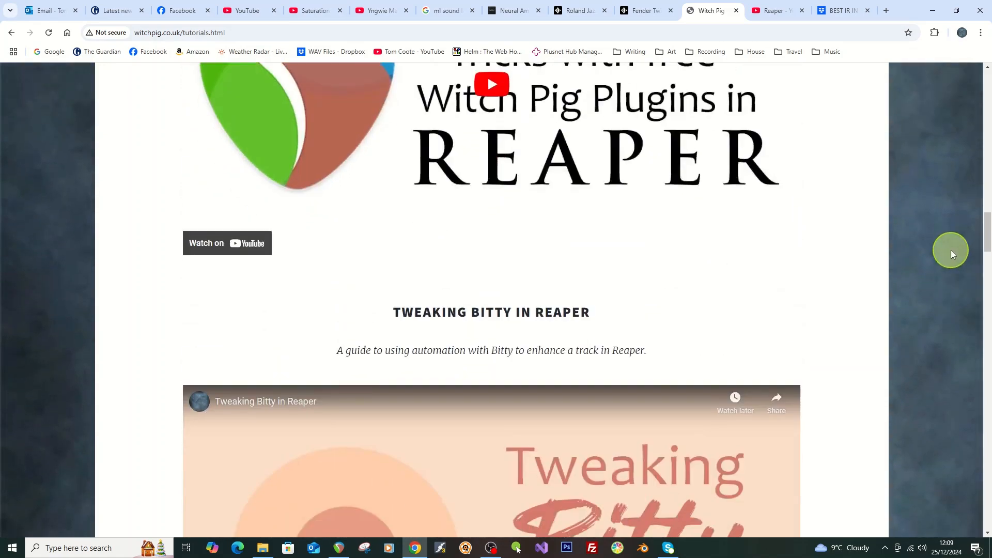
scroll(951, 251, "down", 12)
scroll(954, 252, "down", 12)
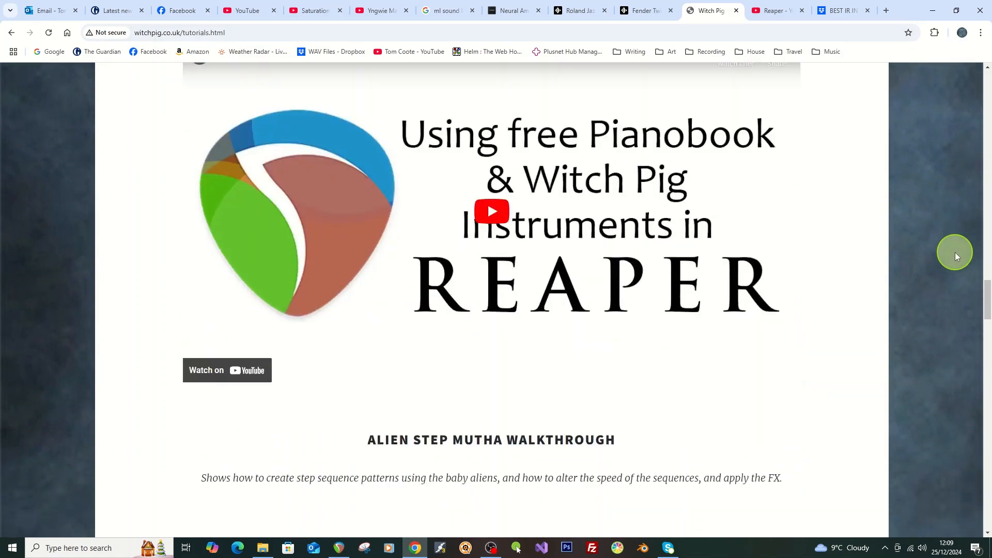
scroll(957, 255, "down", 20)
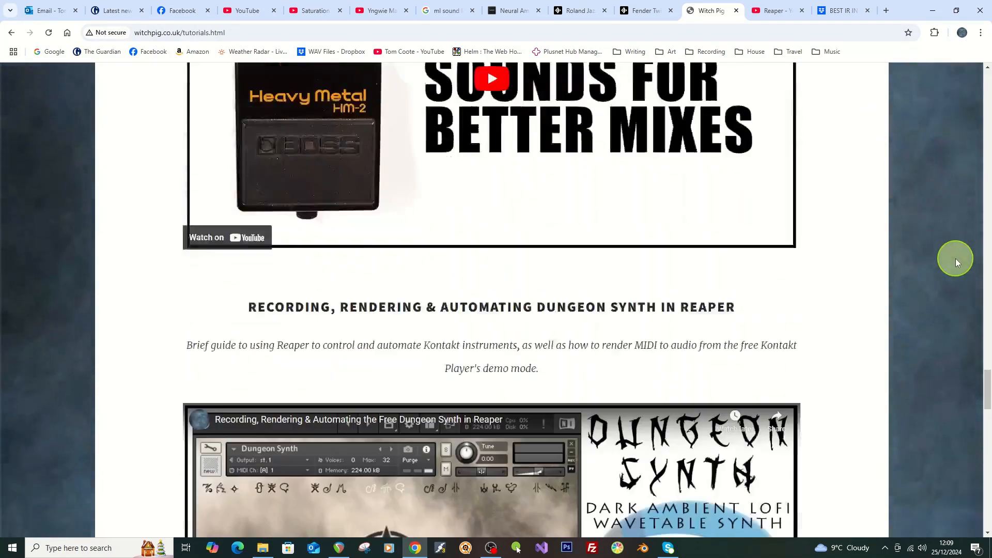
scroll(958, 257, "down", 13)
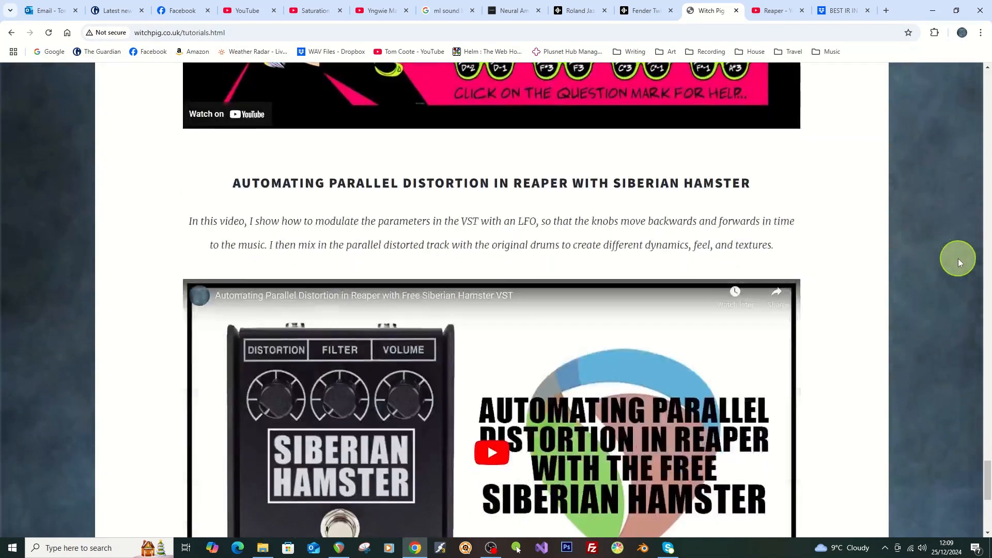
- Look through the Reaper playlist on YouTube, including the Ambient FX Chain and Witch Pig plugin videos
left_click(769, 11)
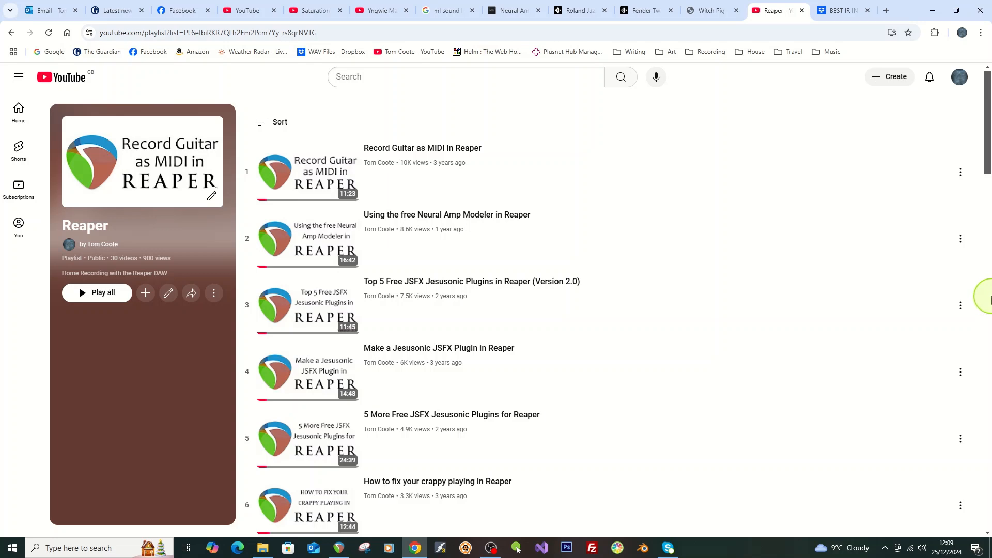
left_click_drag(988, 165, 984, 136)
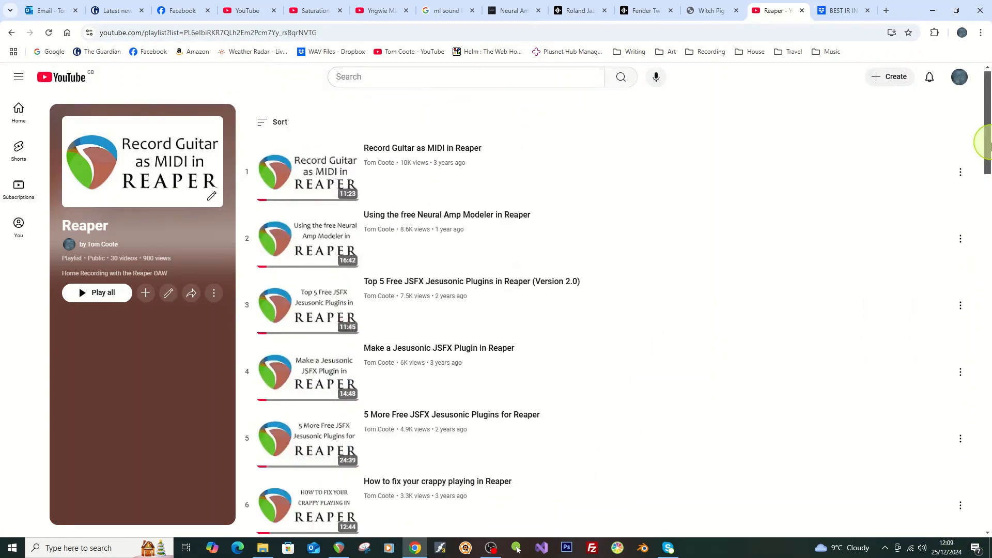
scroll(920, 271, "down", 5)
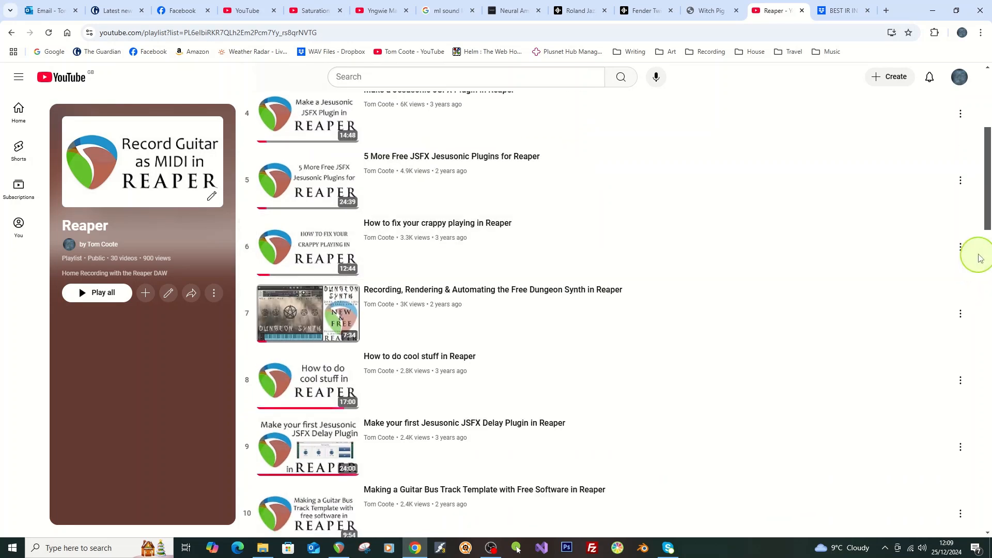
scroll(977, 247, "down", 2)
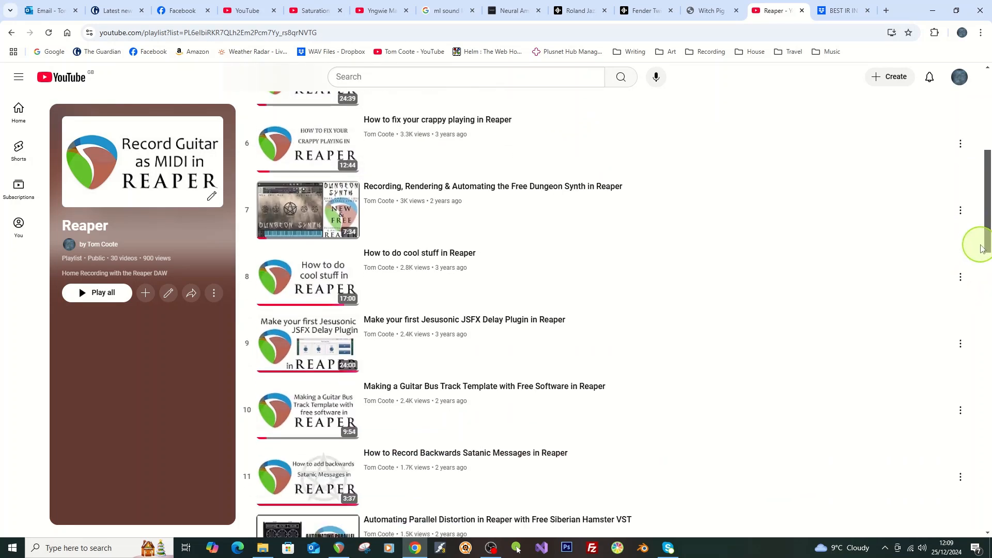
scroll(978, 244, "down", 2)
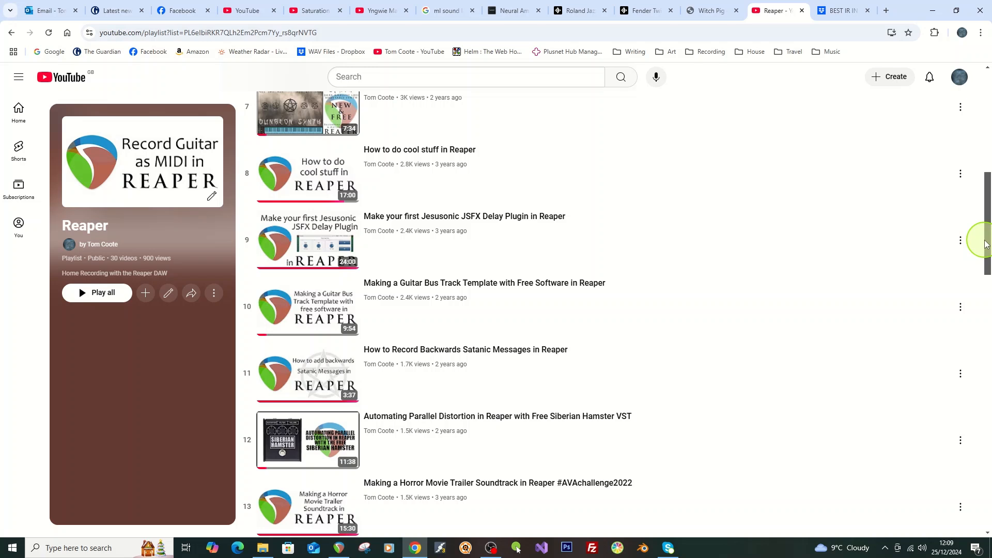
scroll(985, 245, "down", 2)
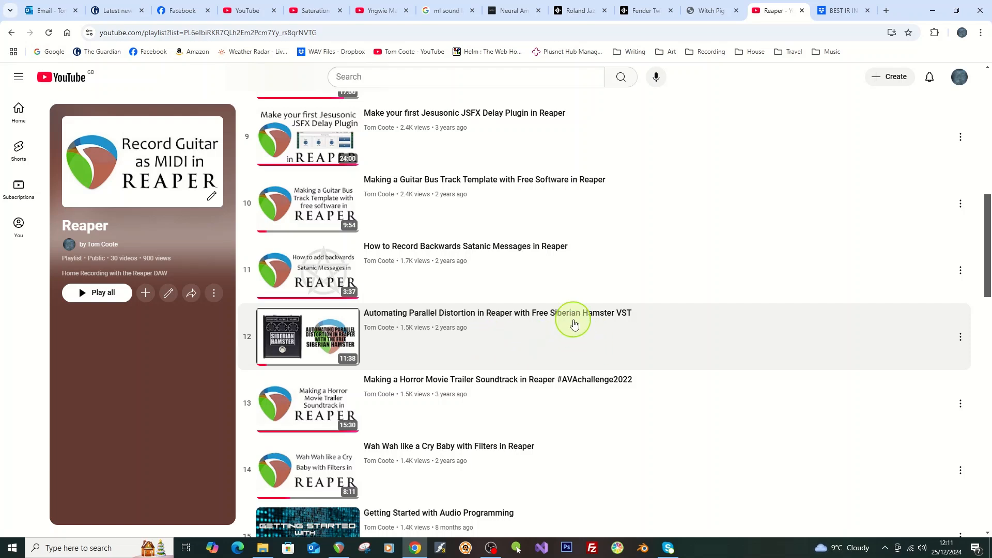
left_click_drag(988, 272, 981, 320)
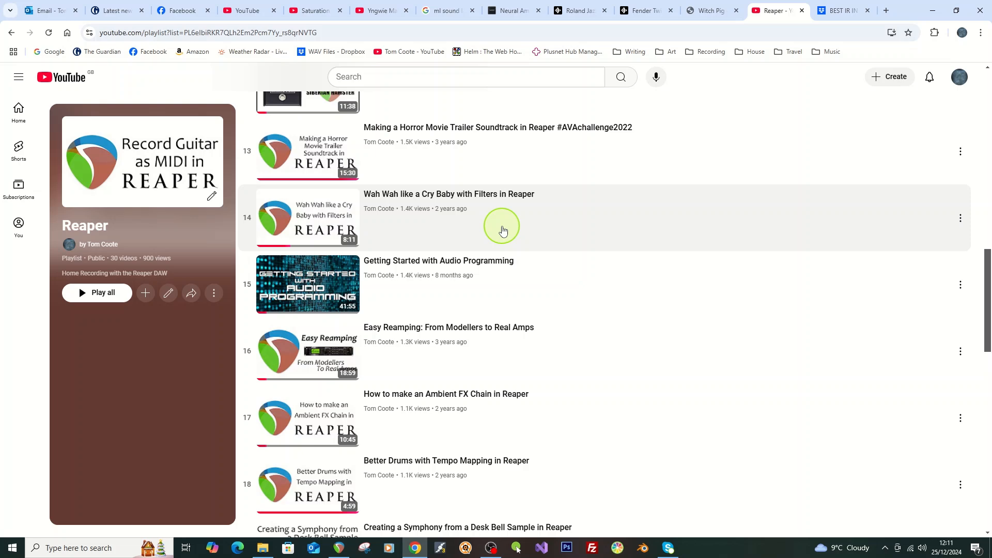
left_click_drag(988, 306, 987, 355)
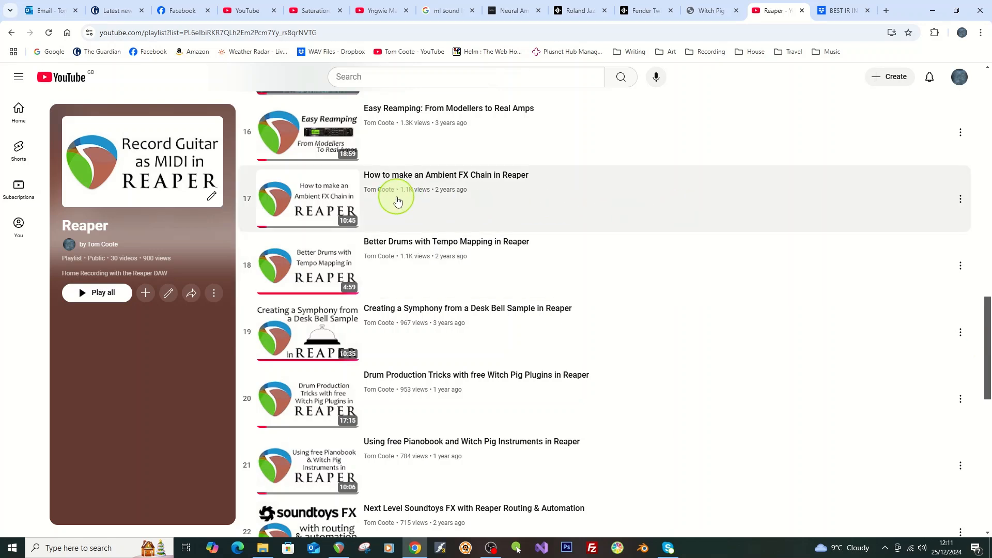
scroll(775, 289, "down", 4)
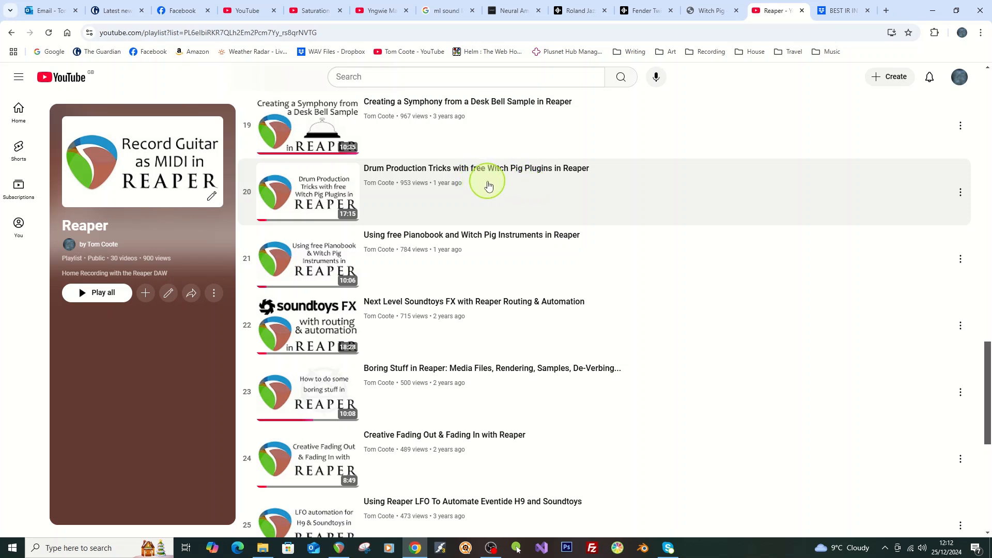
- Open the Plugins page of the Witch Pig website and look through the free plugins from Angel Dust to the granular reverb
left_click(712, 11)
left_click_drag(987, 506, 988, 73)
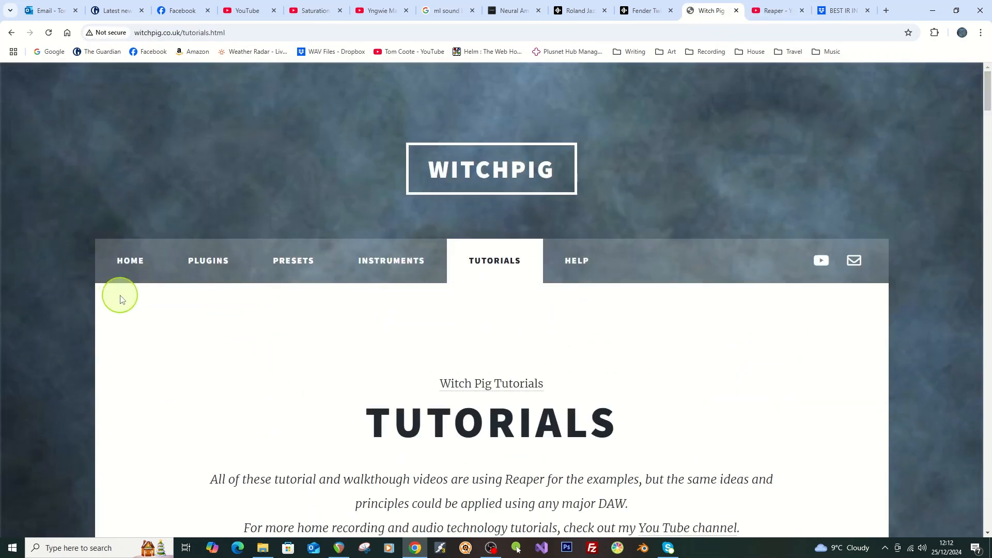
left_click(210, 267)
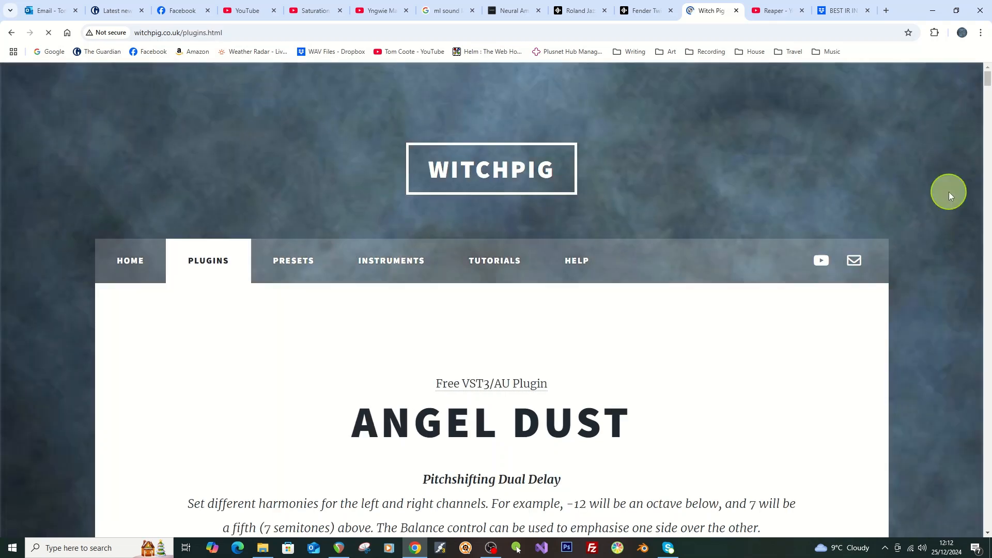
scroll(966, 220, "down", 15)
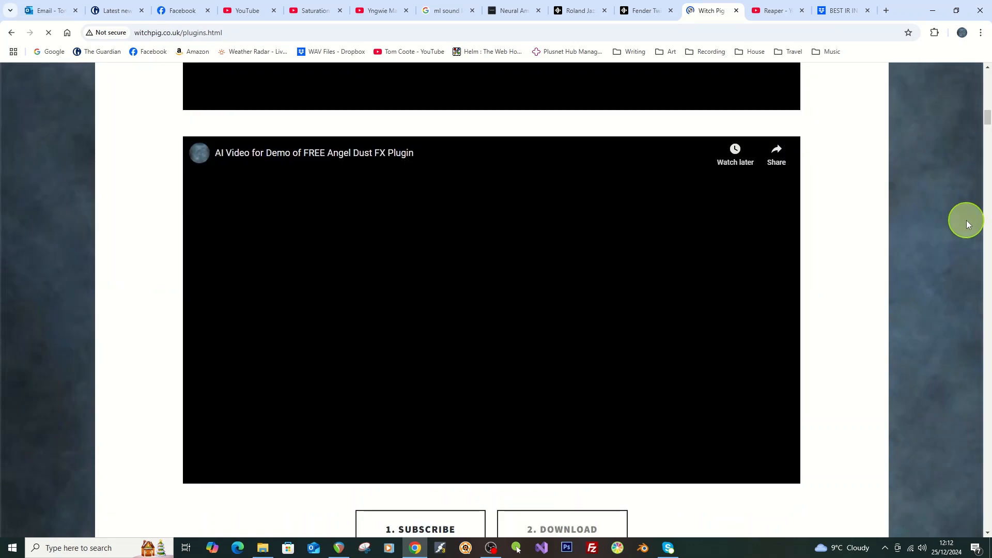
scroll(966, 220, "up", 6)
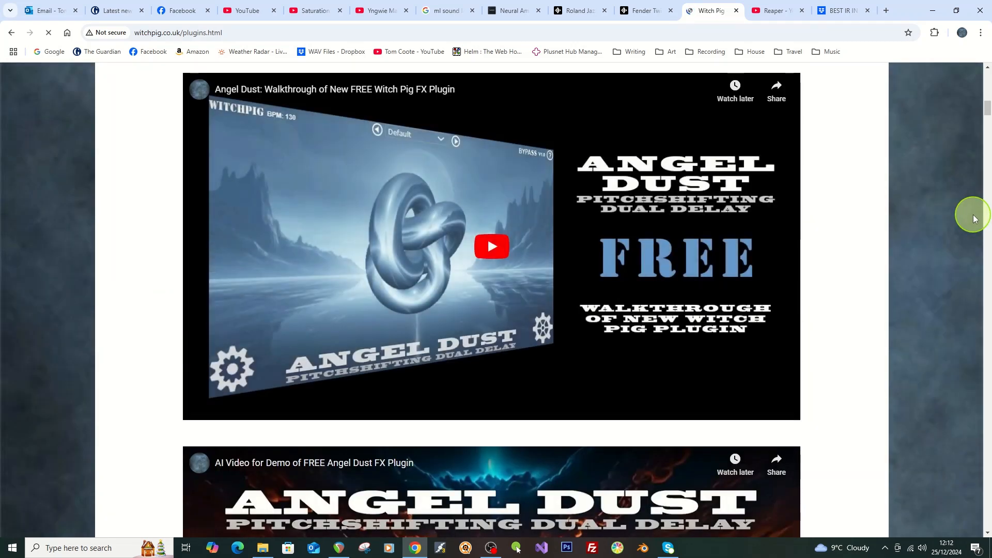
scroll(974, 222, "down", 18)
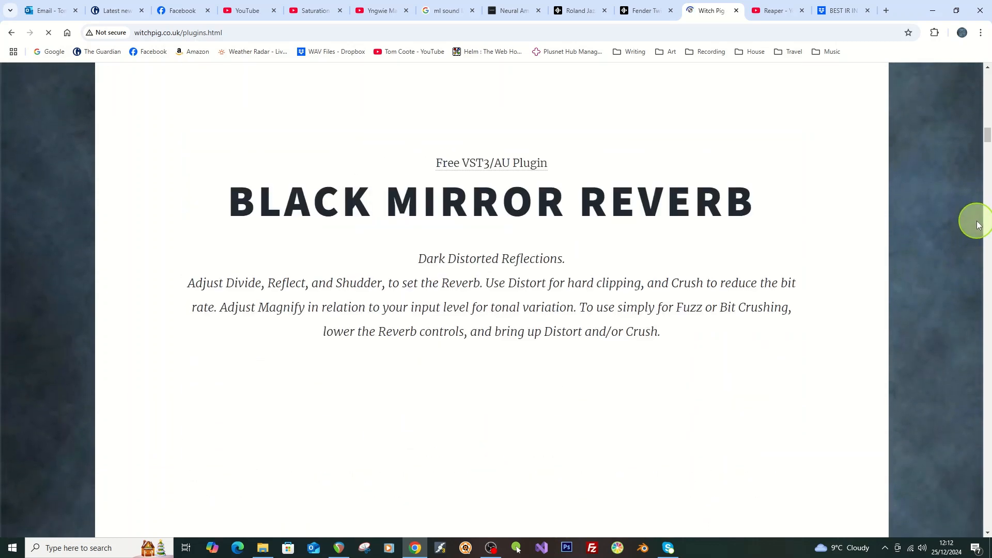
scroll(977, 224, "down", 1)
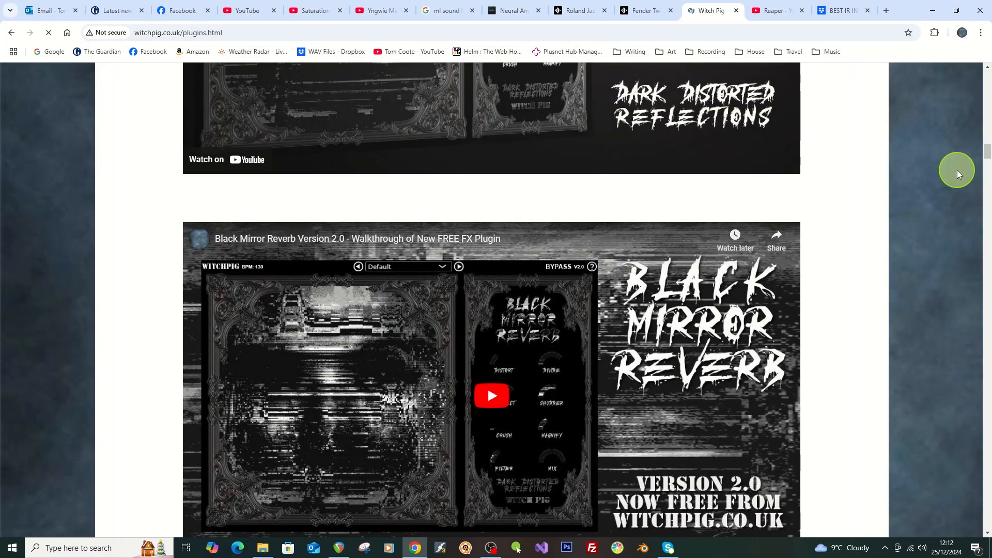
scroll(957, 170, "down", 11)
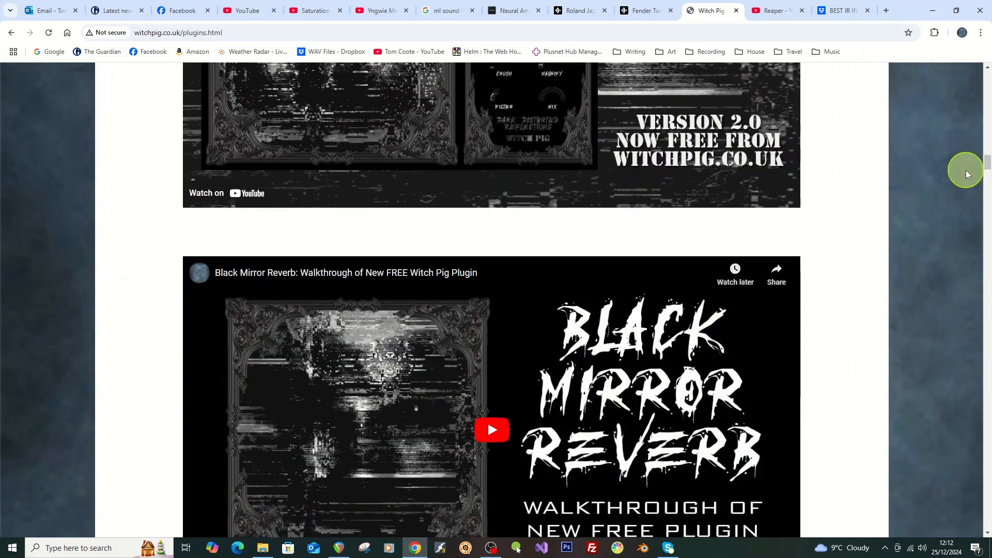
scroll(968, 173, "down", 13)
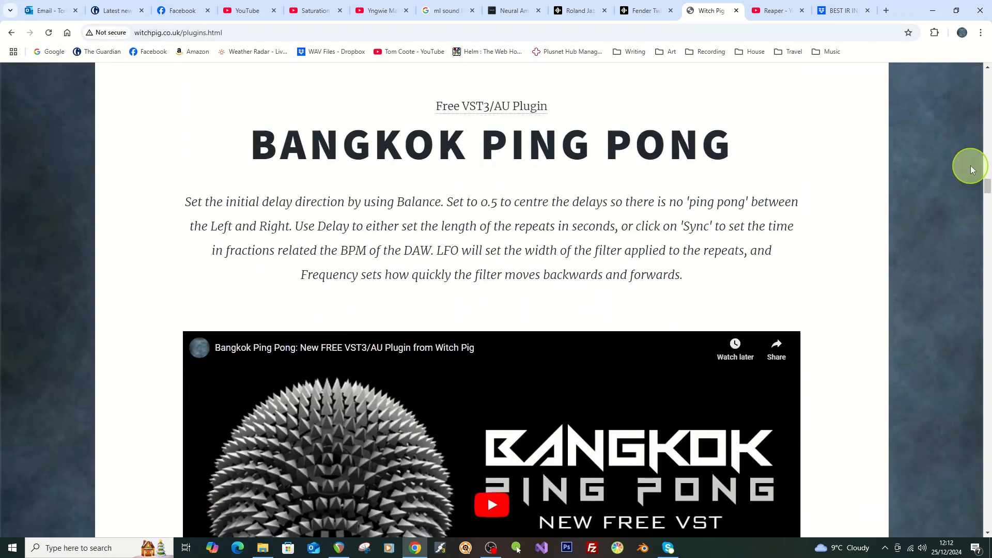
scroll(971, 171, "down", 9)
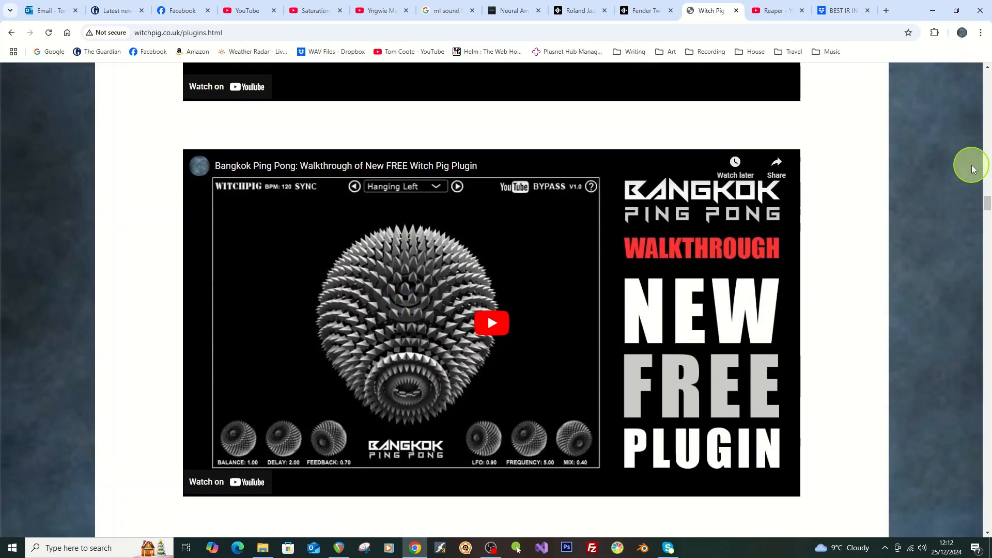
scroll(972, 169, "down", 12)
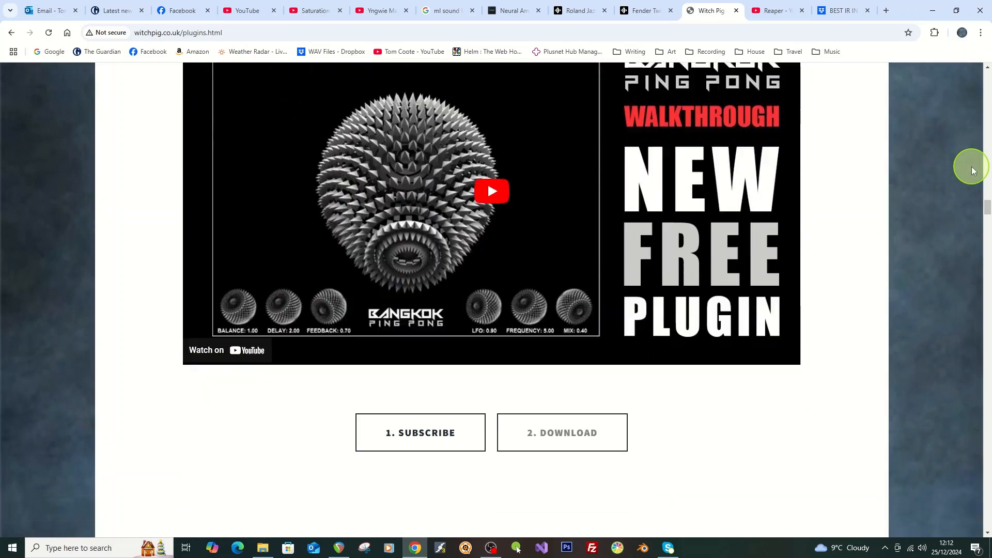
scroll(971, 170, "down", 5)
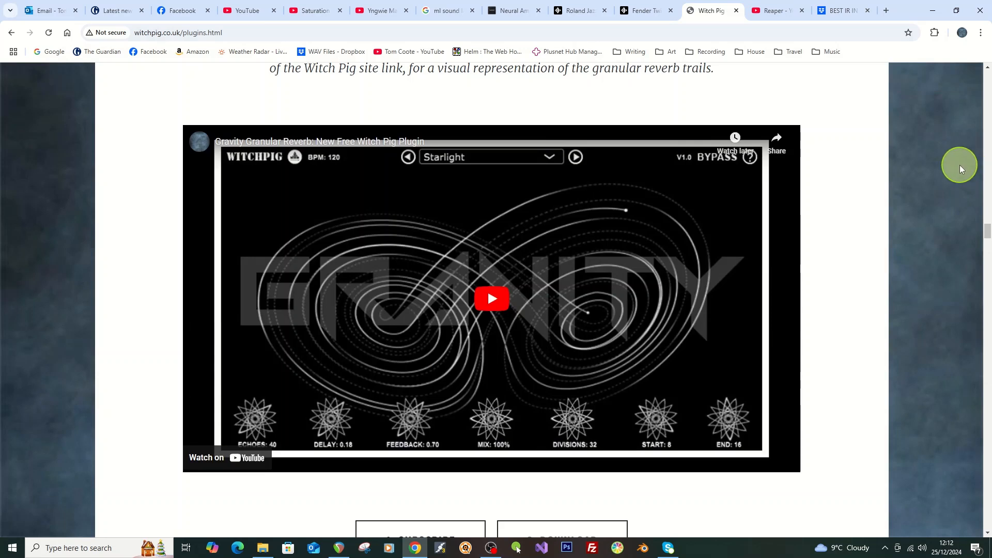
- Return to the Angel Dust section of the Plugins page and view its description and demo video
left_click_drag(986, 227, 987, 67)
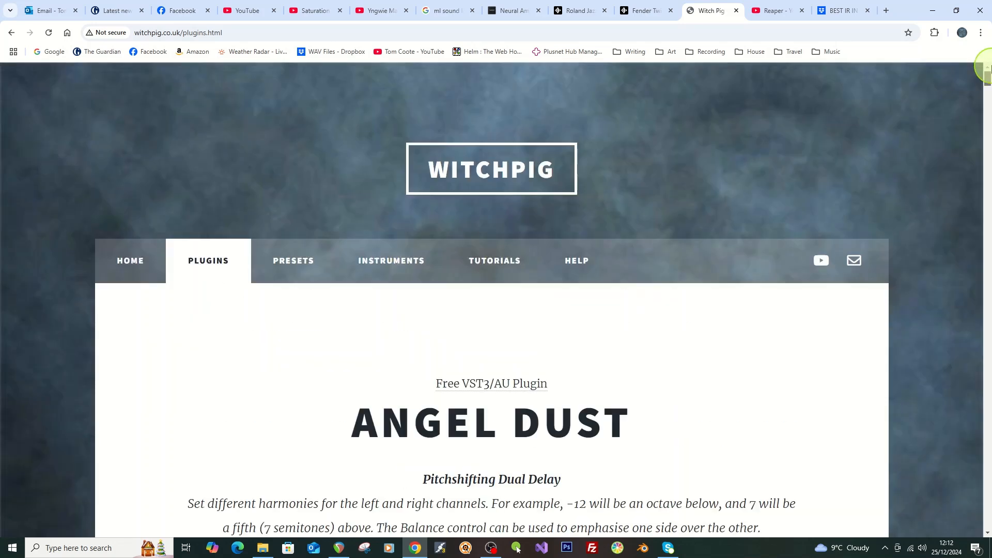
scroll(968, 250, "down", 5)
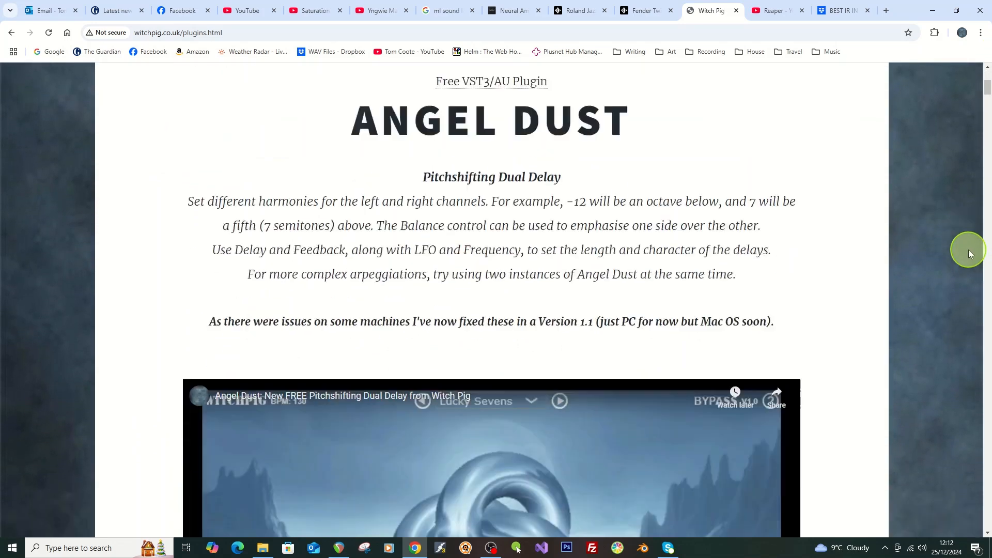
scroll(968, 253, "down", 3)
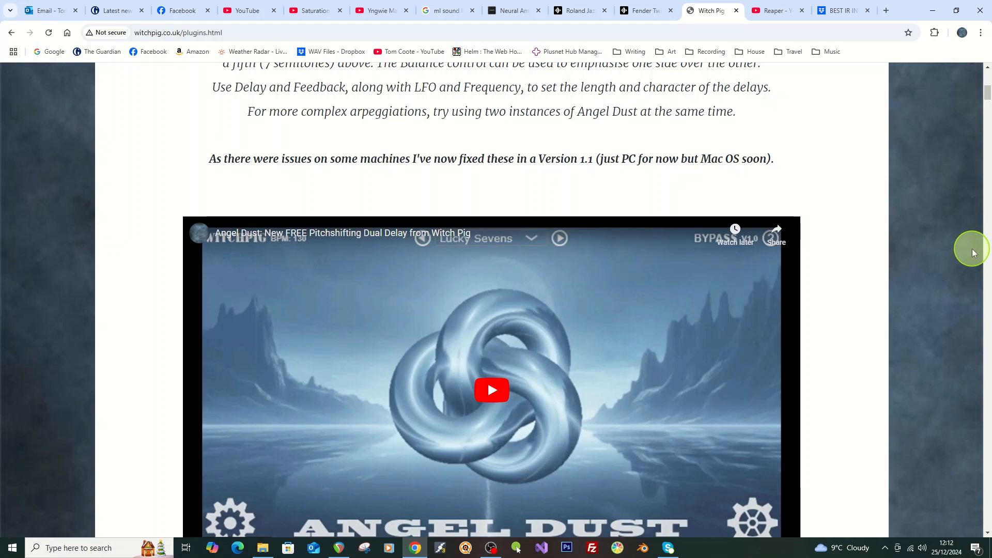